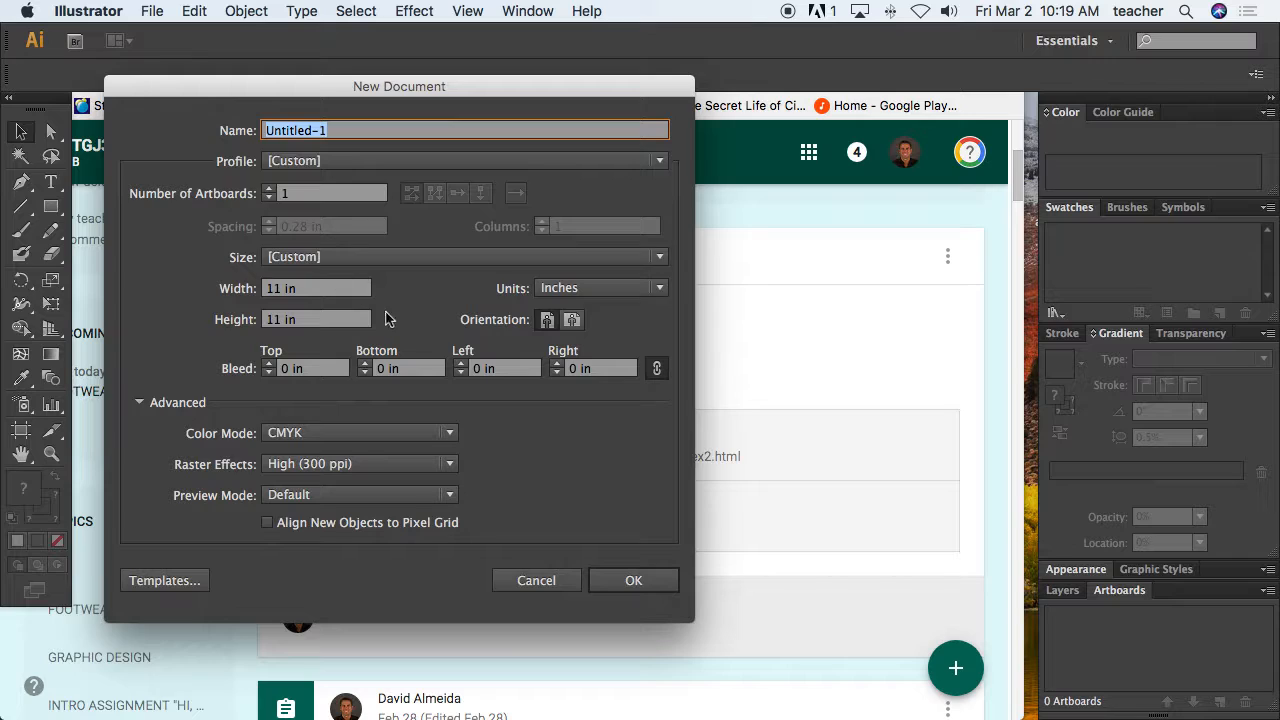
Create a new Print-profile Letter document with units set to inches in portrait orientation.
left_click(330, 164)
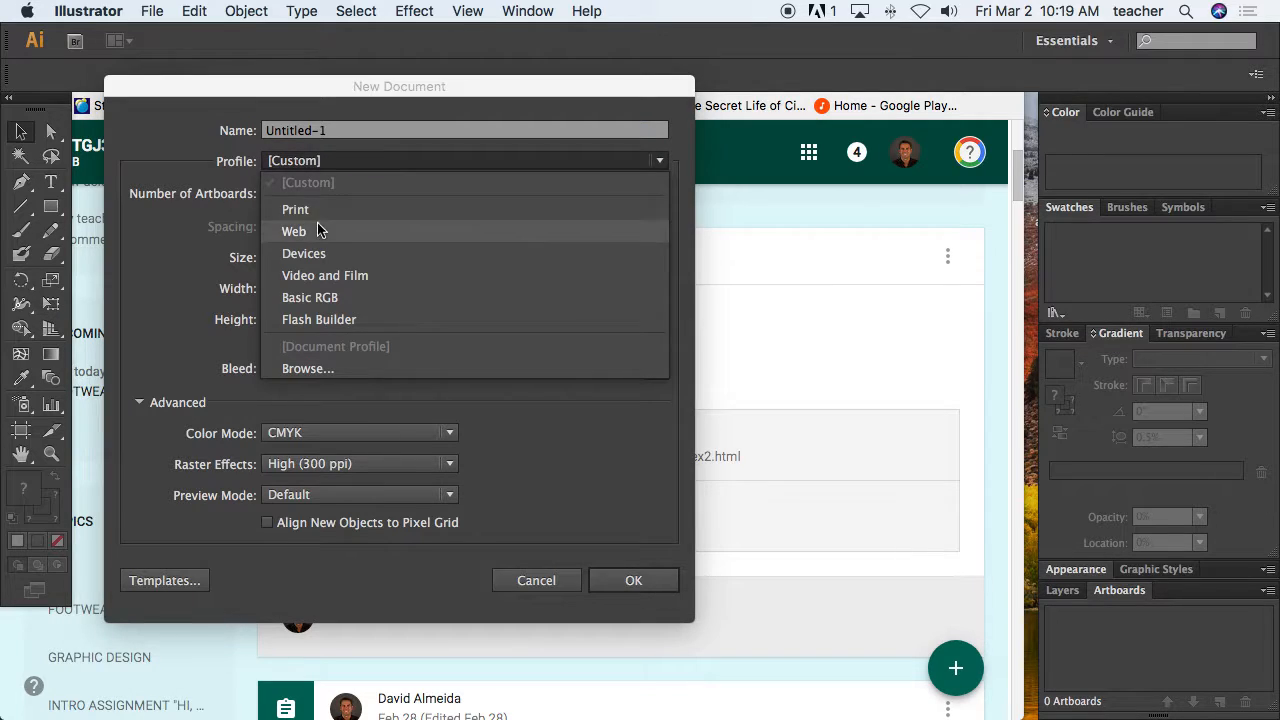
left_click(319, 212)
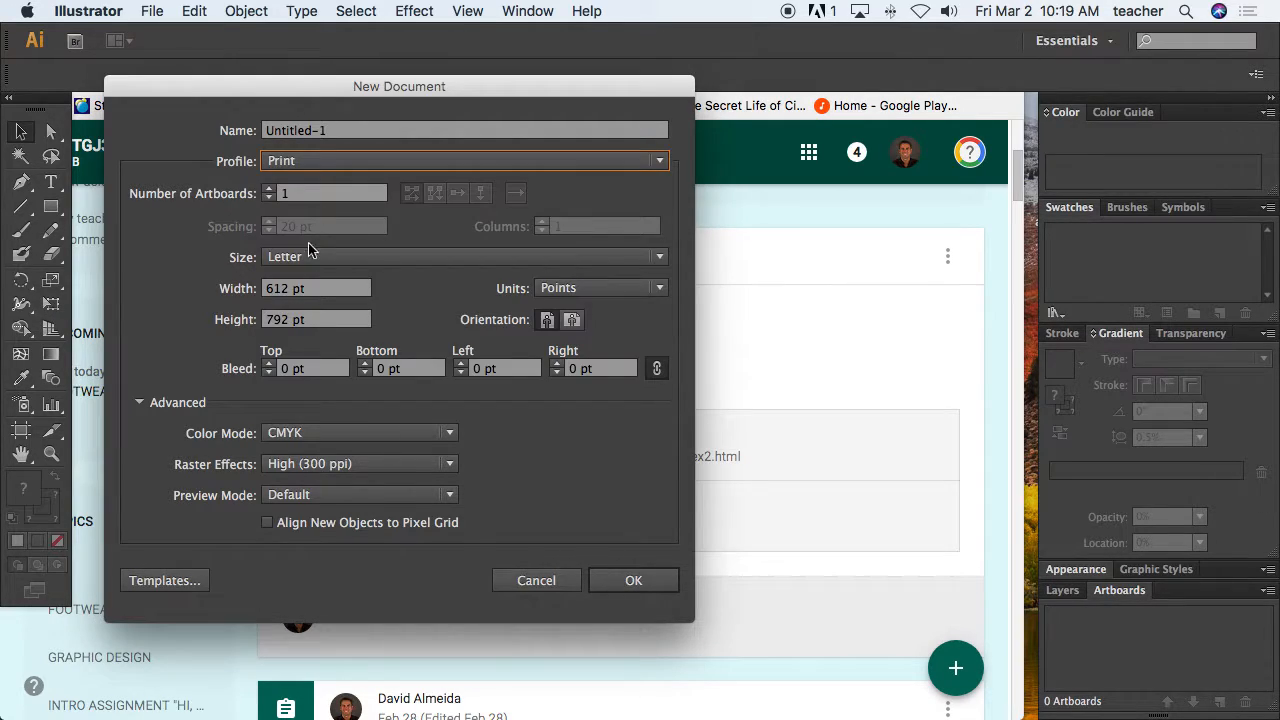
left_click(640, 290)
left_click(605, 355)
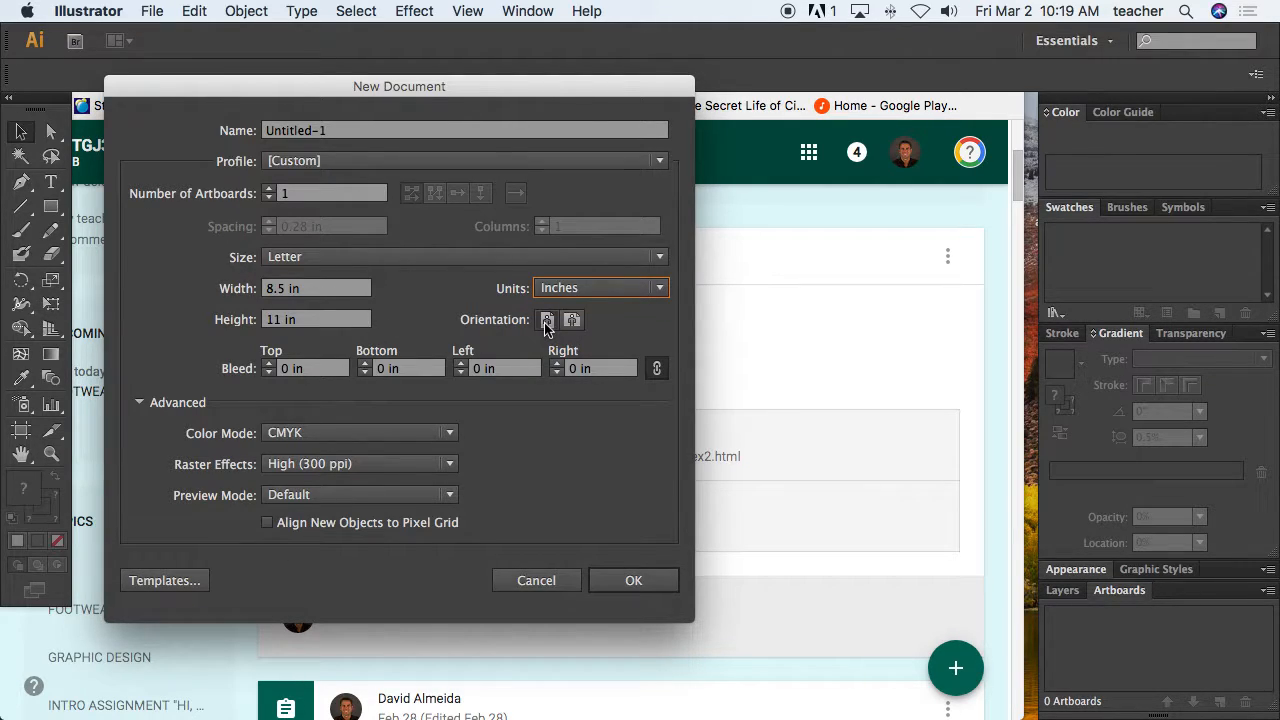
left_click(619, 580)
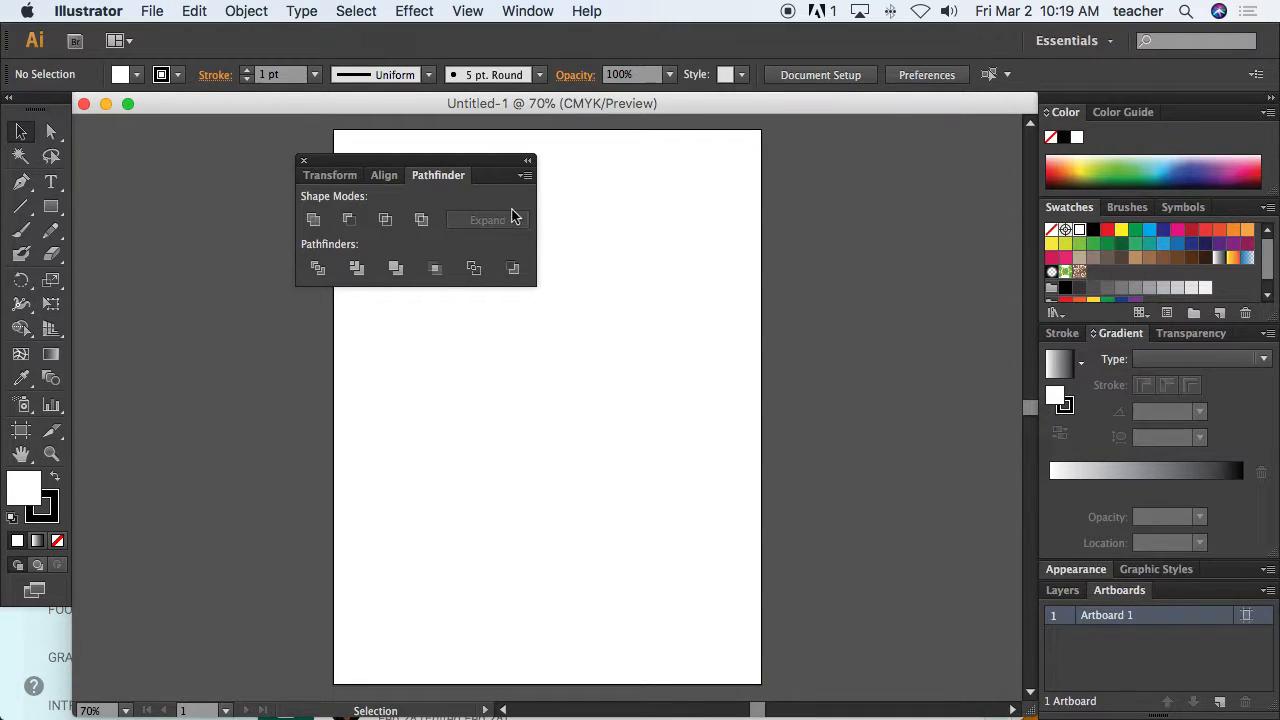
Reset the Essentials workspace and maximize the document window.
left_click_drag(521, 177, 971, 155)
left_click(545, 12)
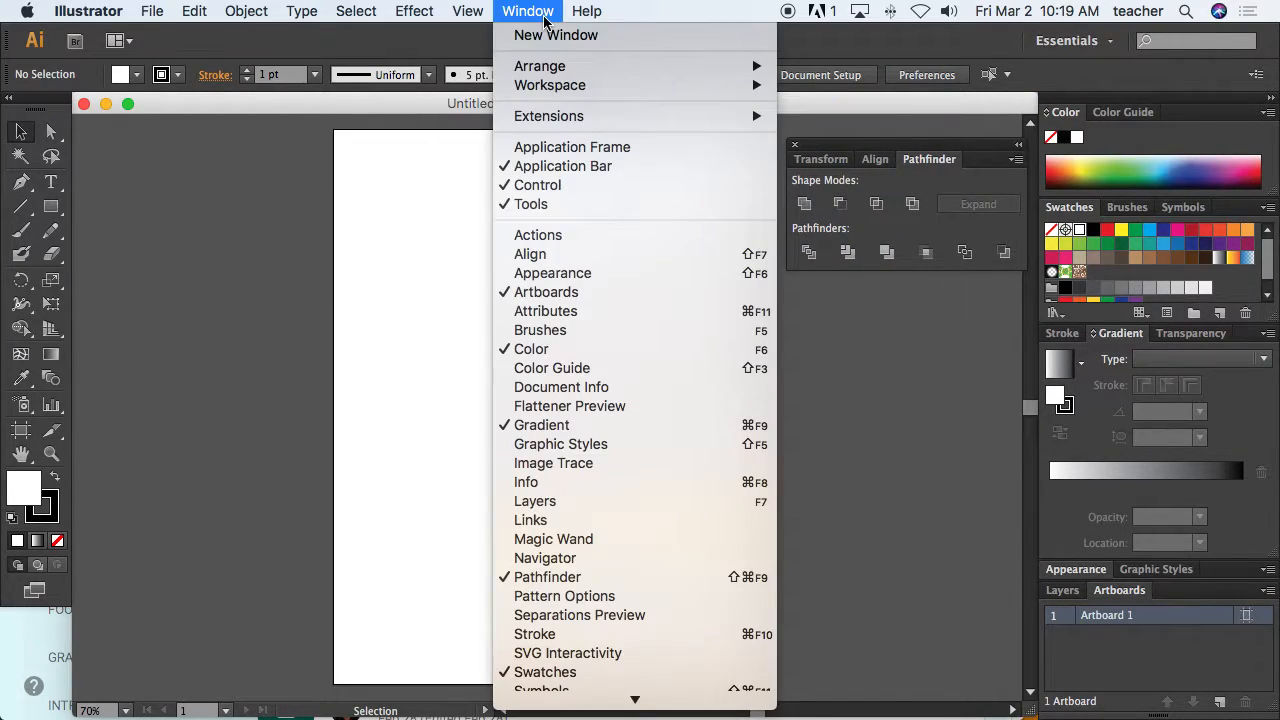
mouse_move(550, 70)
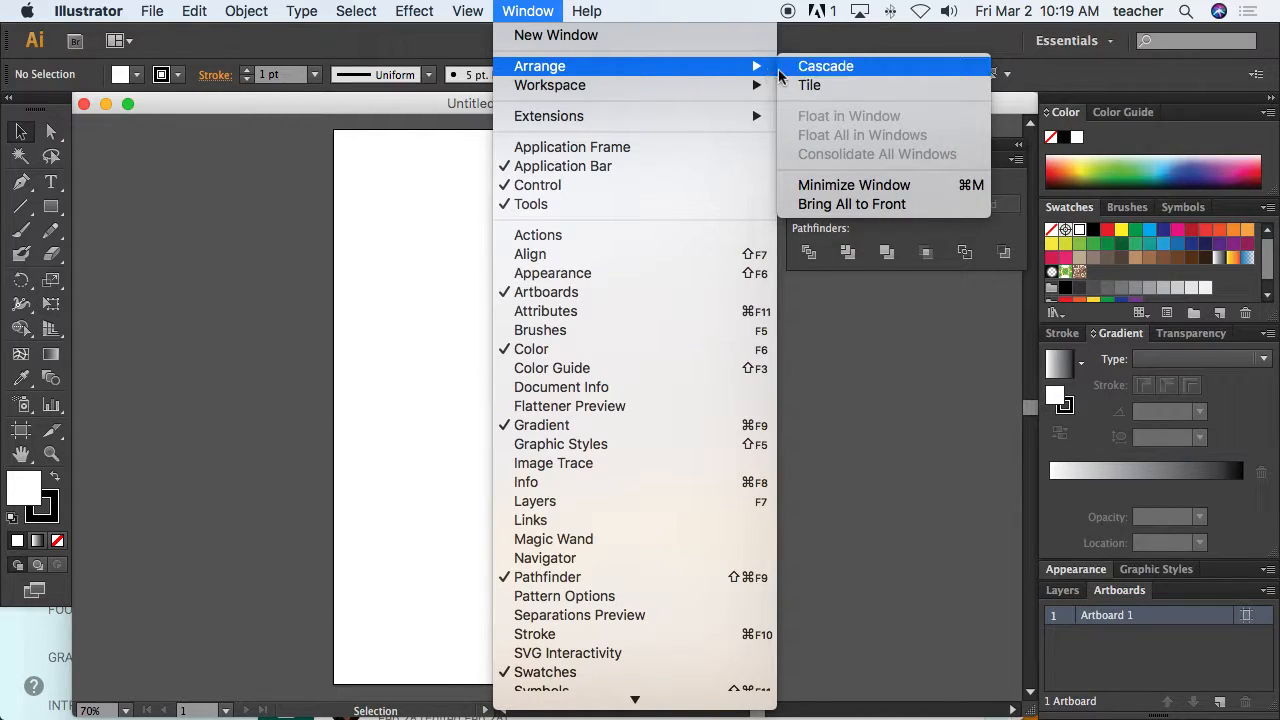
mouse_move(735, 96)
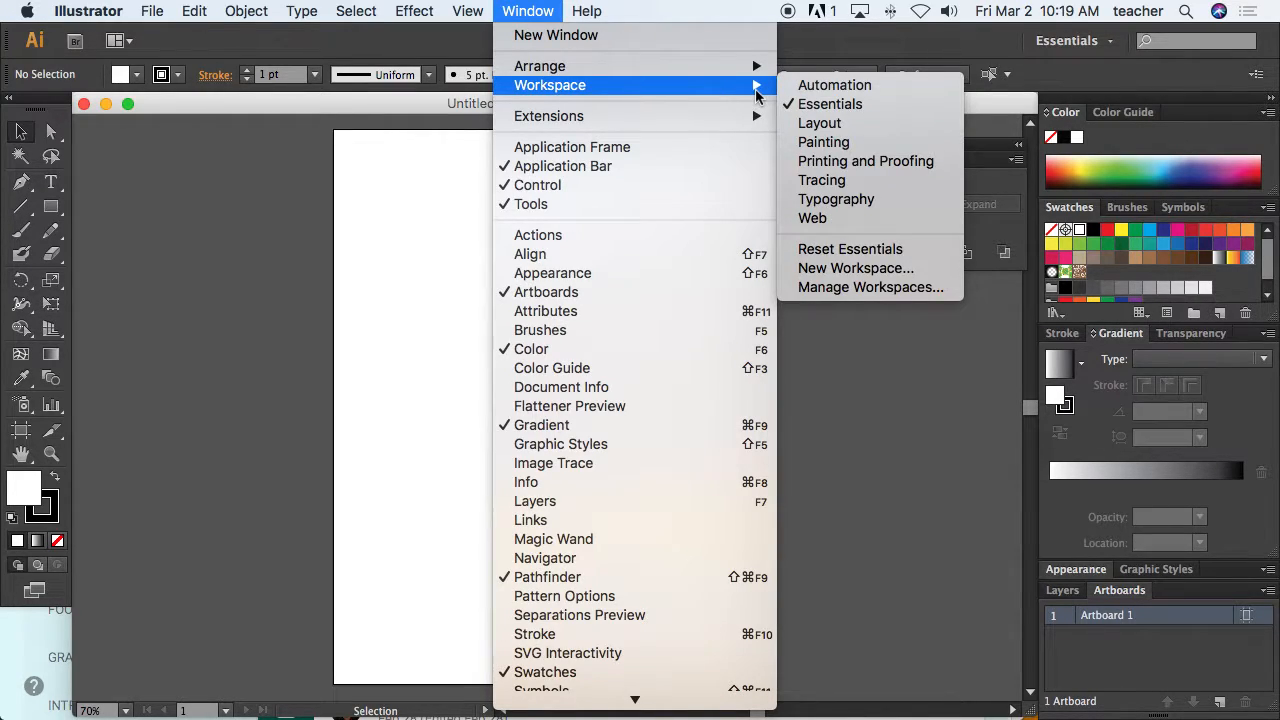
left_click(846, 256)
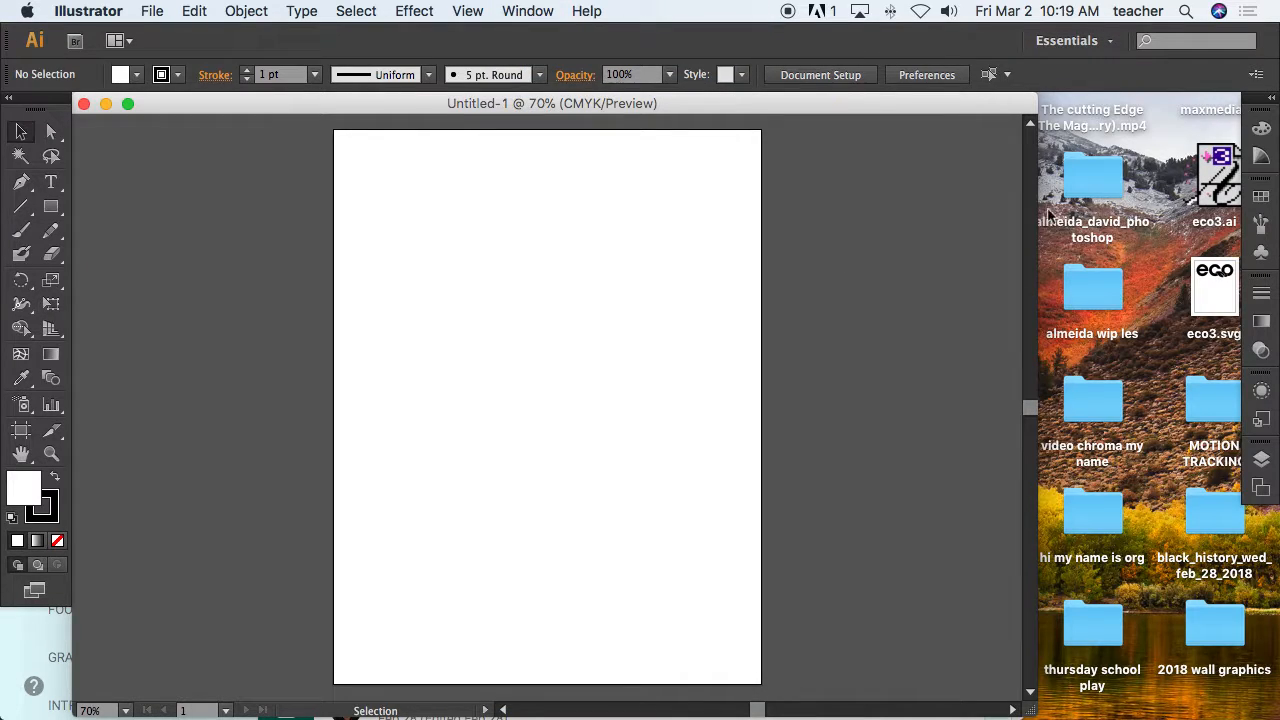
left_click(128, 104)
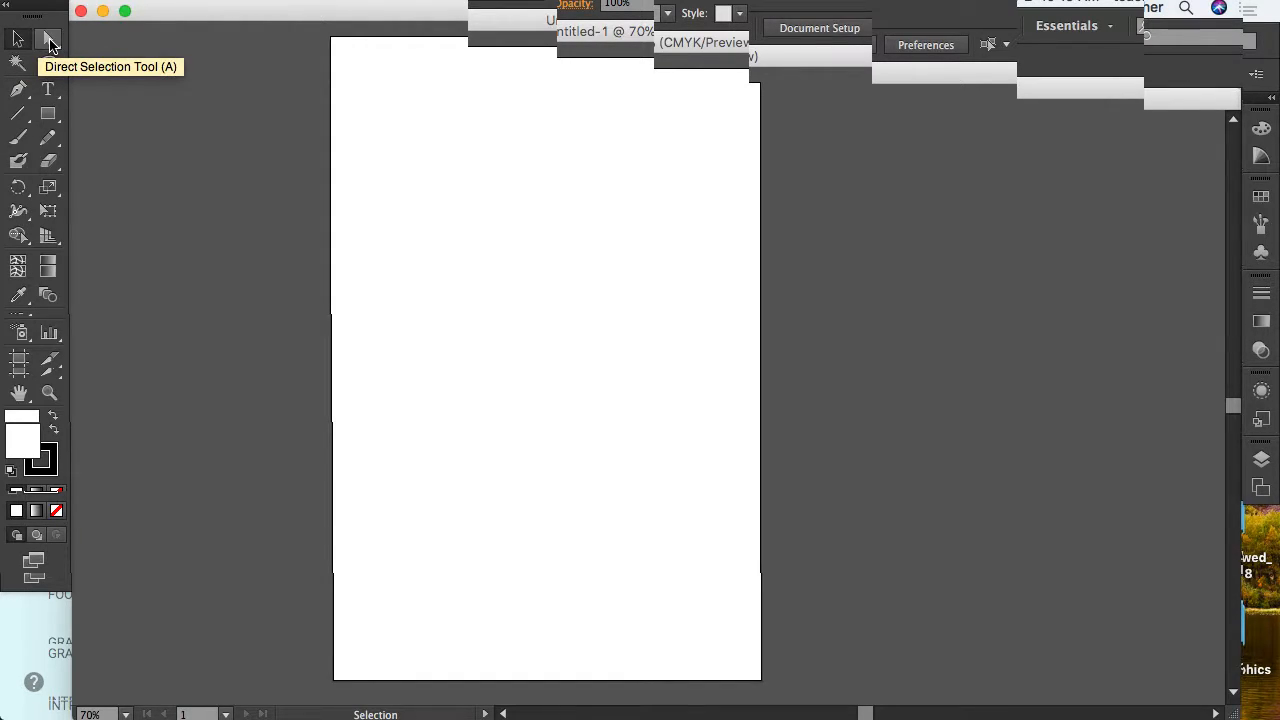
Add point text reading HELLO near the artboard's upper-left with the Type Tool.
left_click(48, 92)
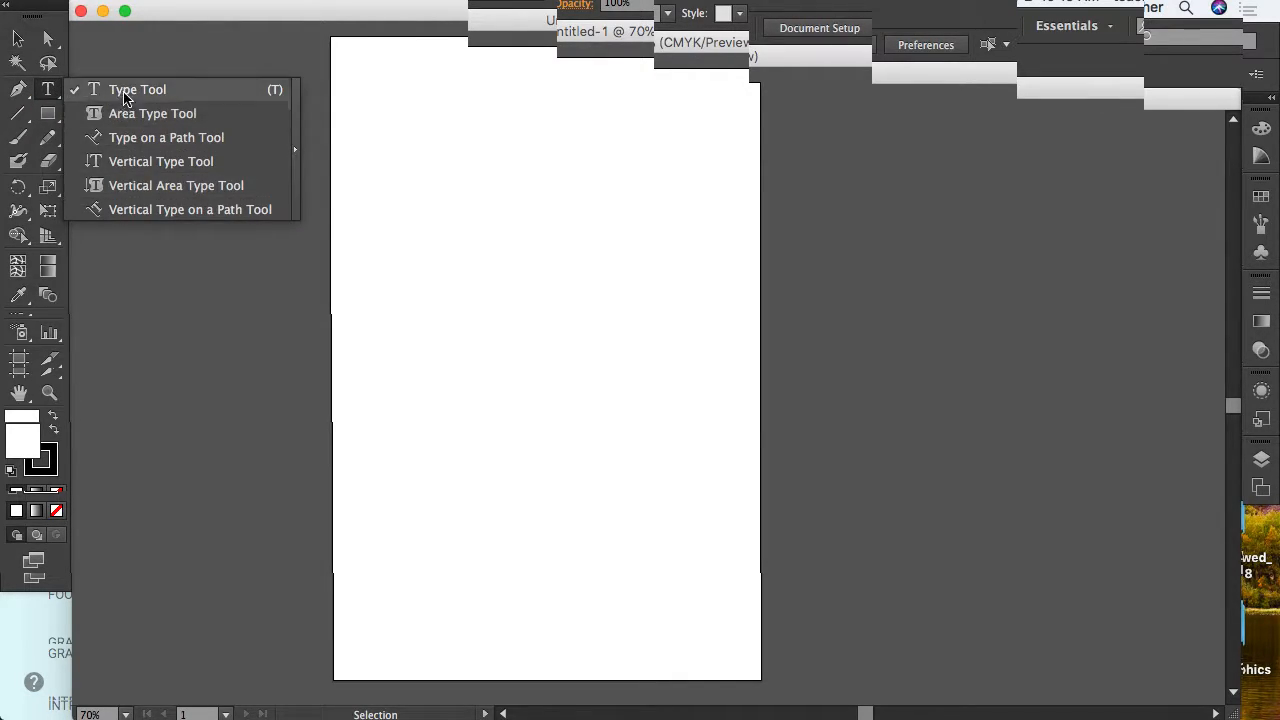
left_click(72, 92)
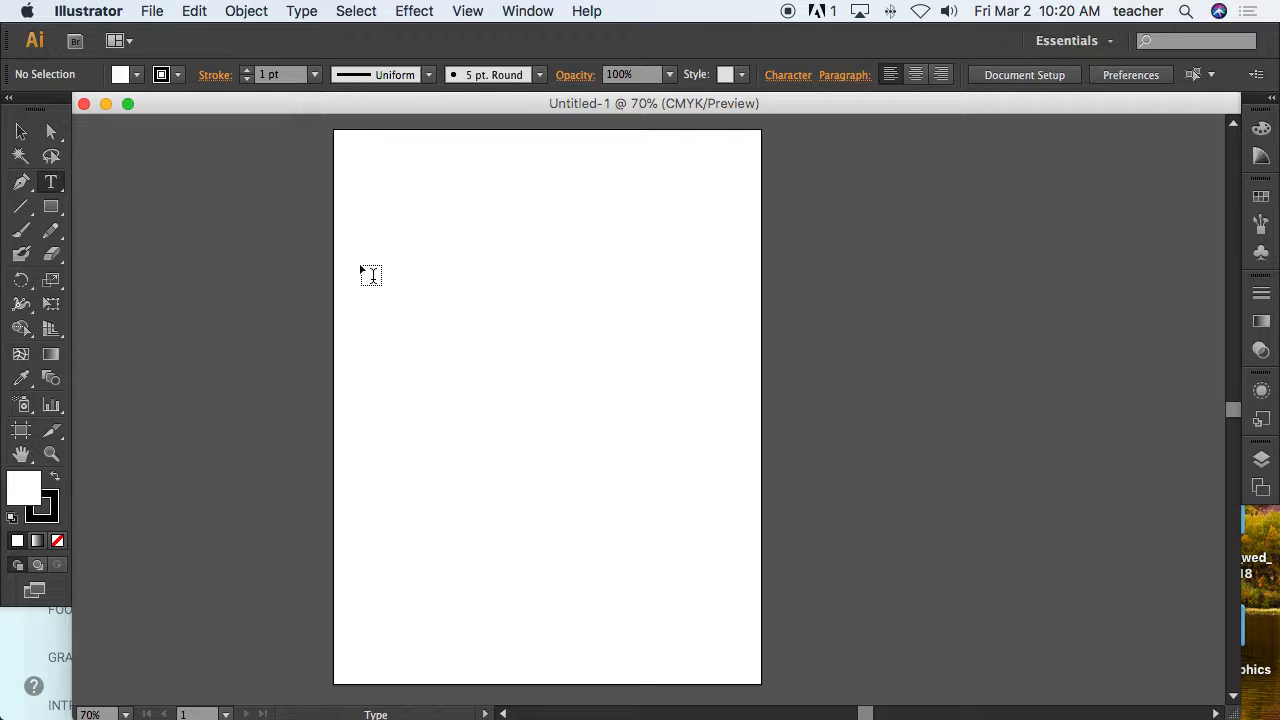
left_click(371, 275)
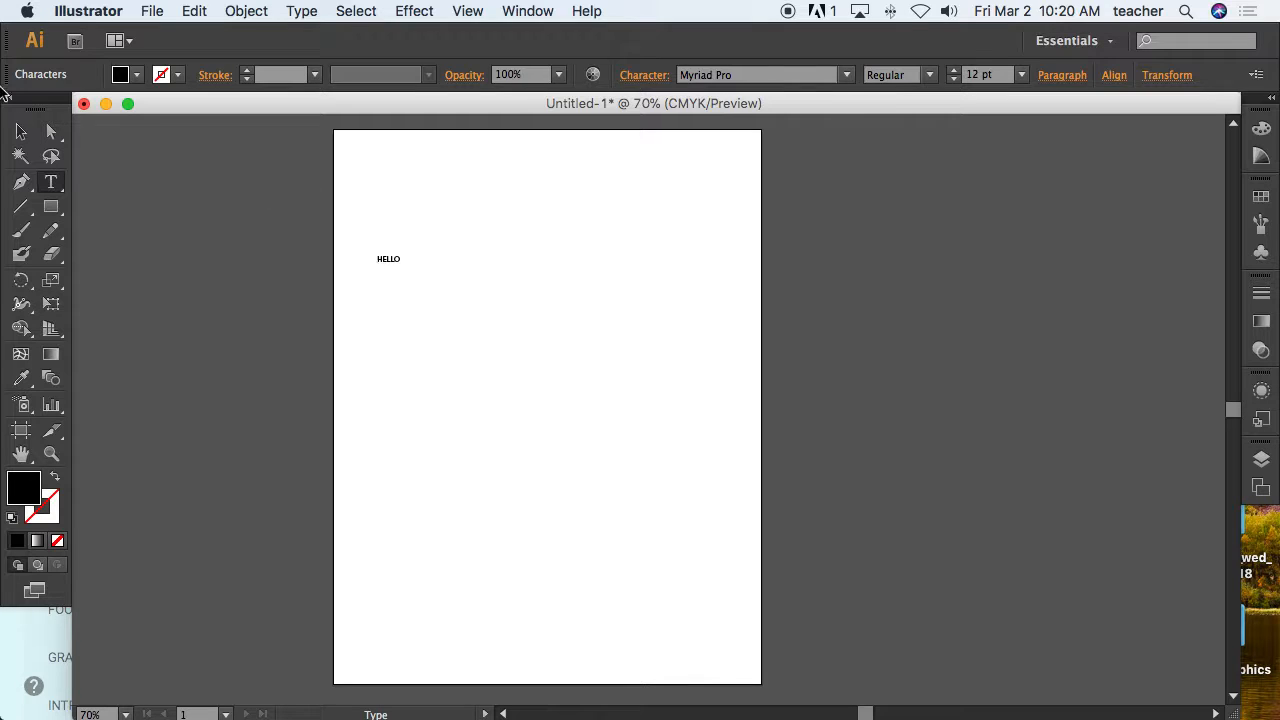
Draw an area text frame and fill it with two paragraphs of placeholder text.
left_click(21, 131)
left_click(50, 183)
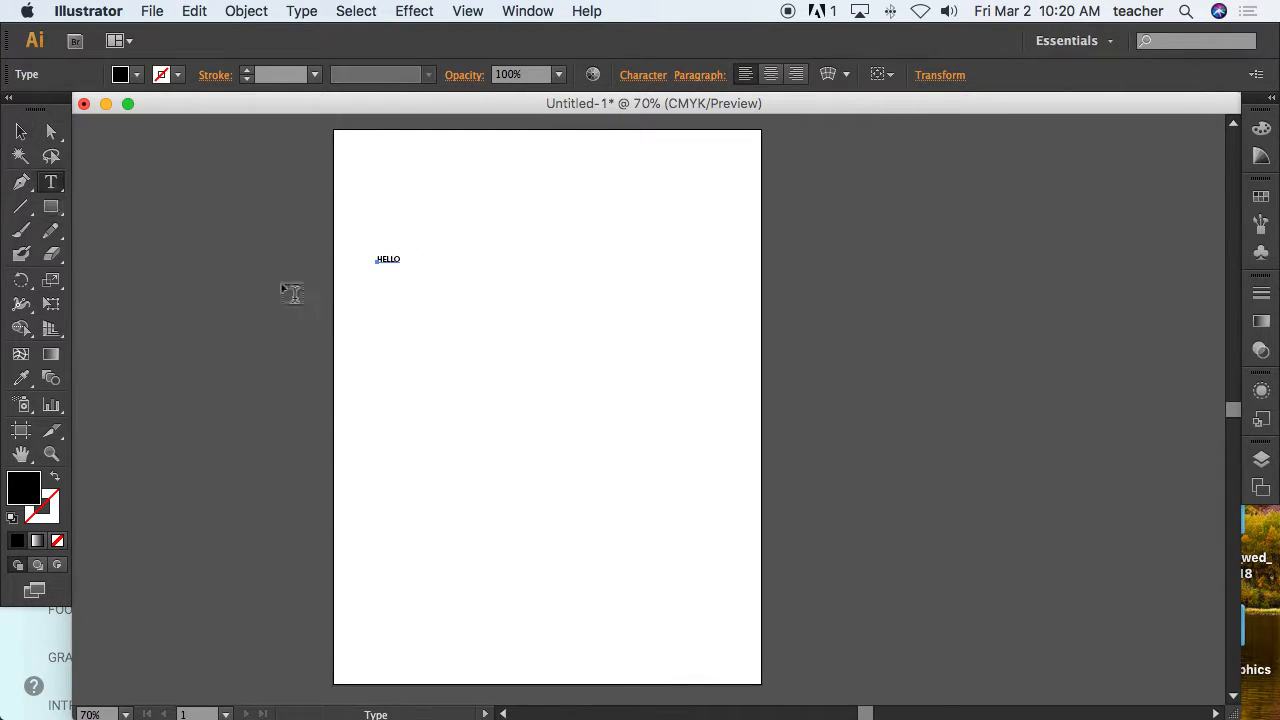
left_click_drag(369, 301, 563, 464)
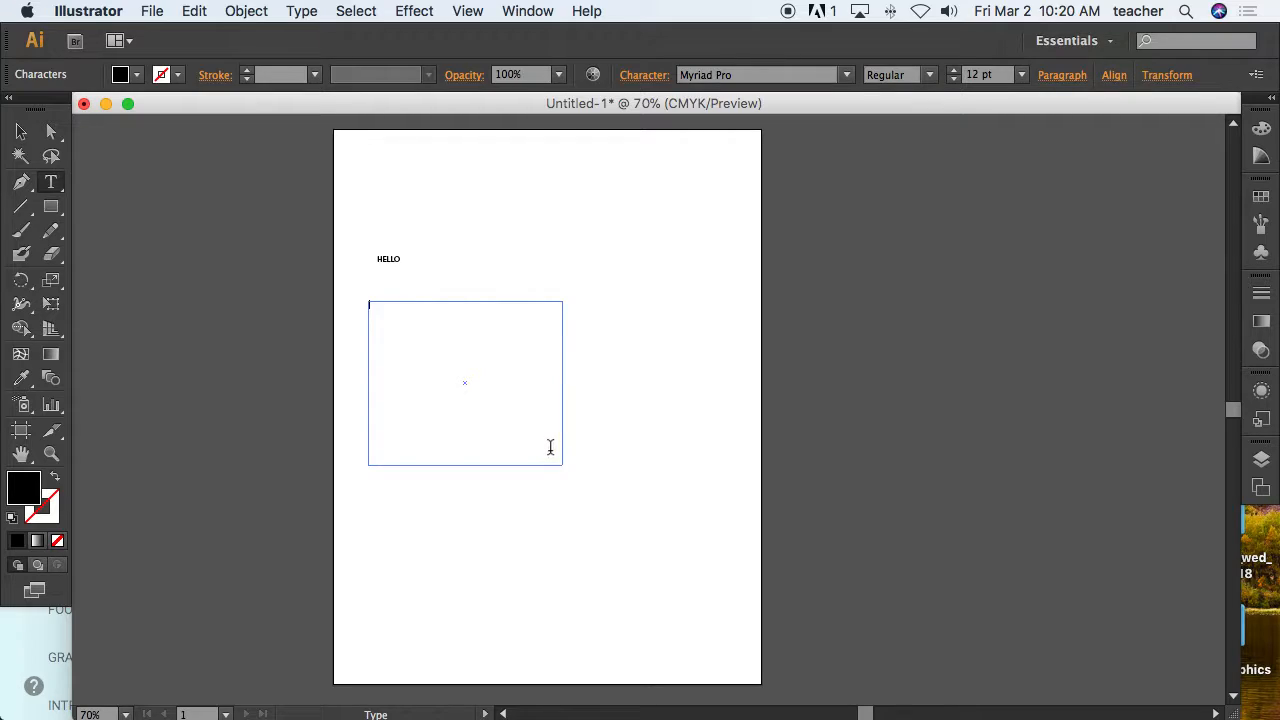
type("JKHSKJCHADJKFHDKJHFKJLDSHFD SFK DHSKJSHDJKF SDHFJK;DS HF;JK HSDJKF HSDJK")
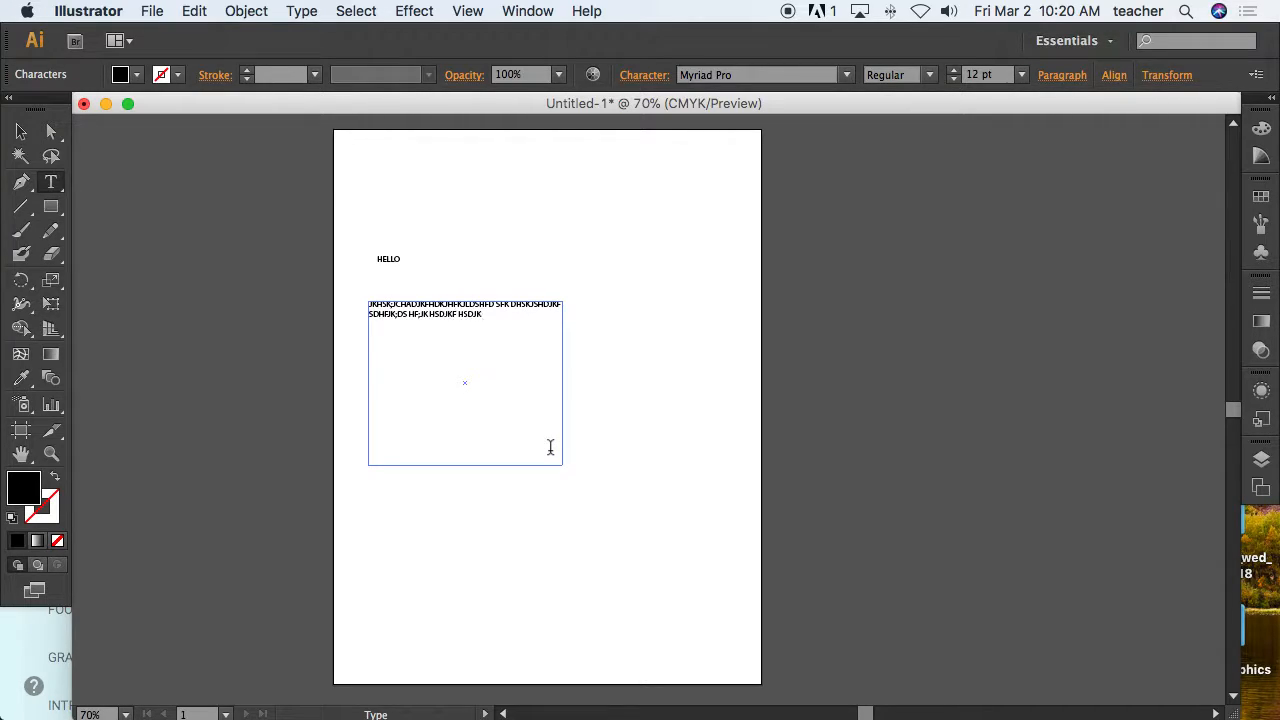
type(";HF;KJSDHKJF S;DKHFSD;HFKJSKLNkbkj;dhfkjsdjkfhdskj;fhkldshf kdsfdsklf'jsd; f")
key("Return")
type("sdf;ldsjfl;k dskfjsdklfj'flksdf")
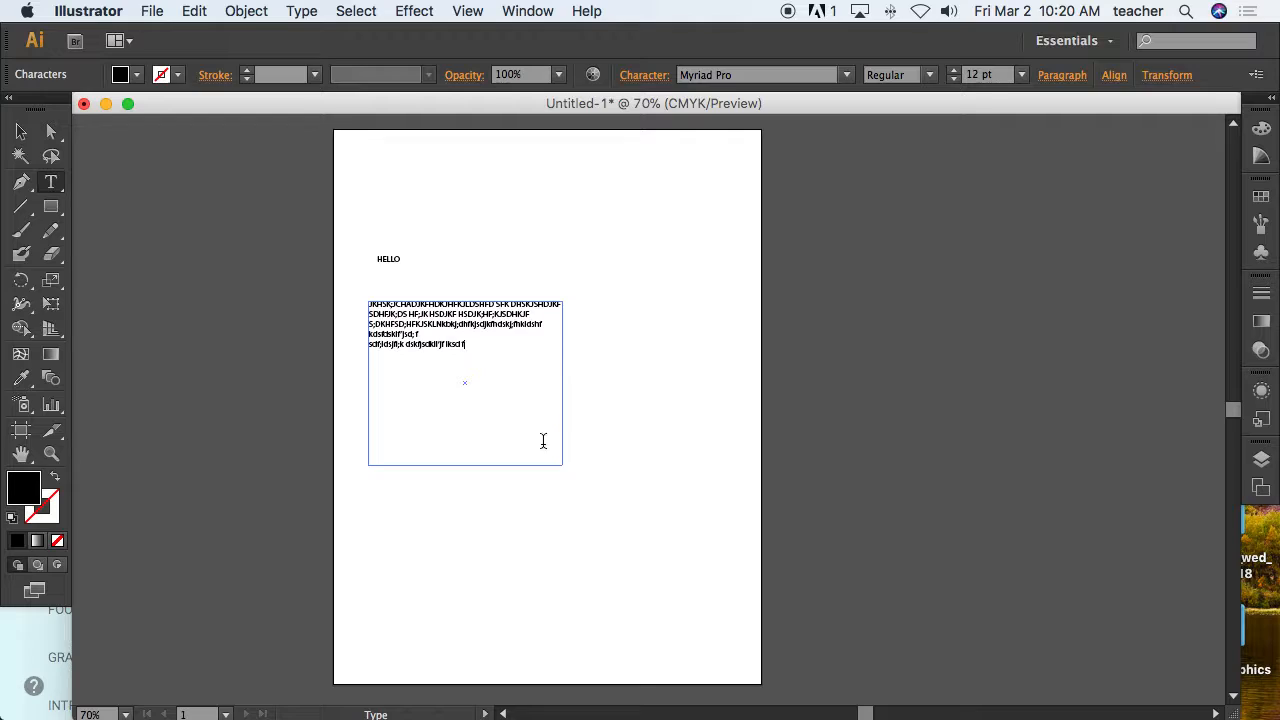
Narrow the area text frame, then delete it.
left_click(21, 131)
left_click_drag(566, 384, 516, 386)
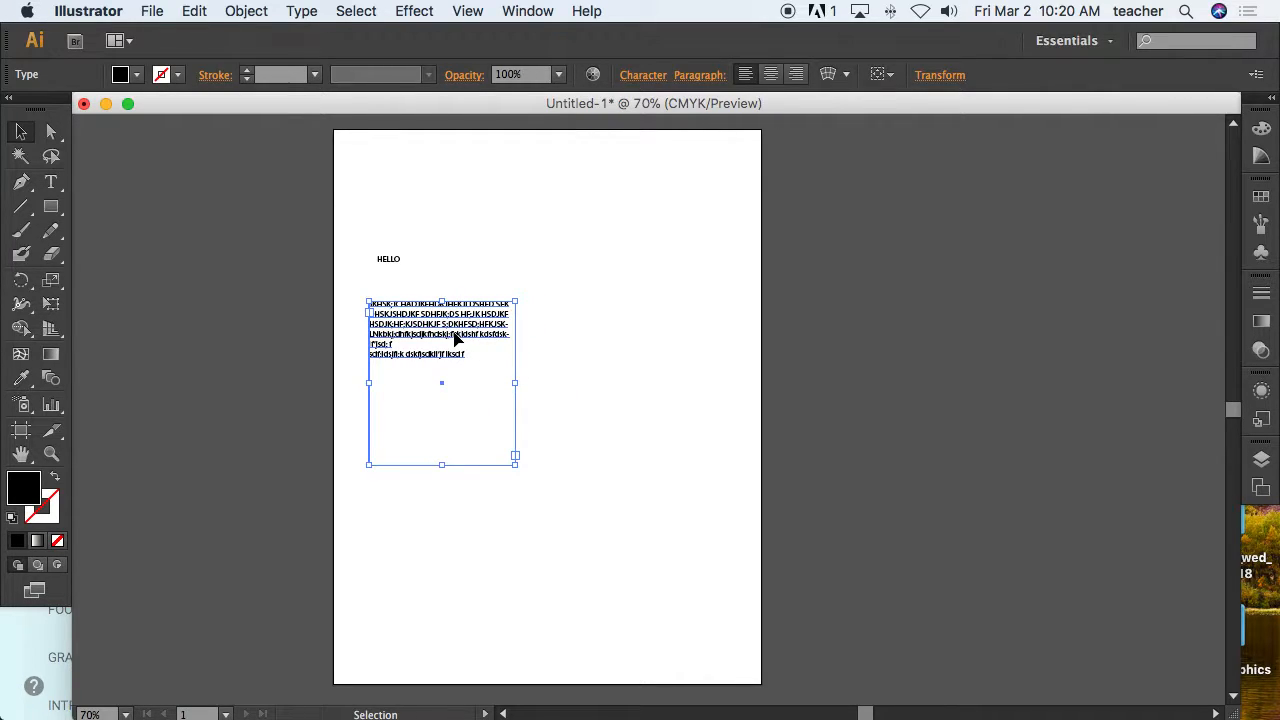
key("Delete")
Select the HELLO text and delete it.
left_click(386, 266)
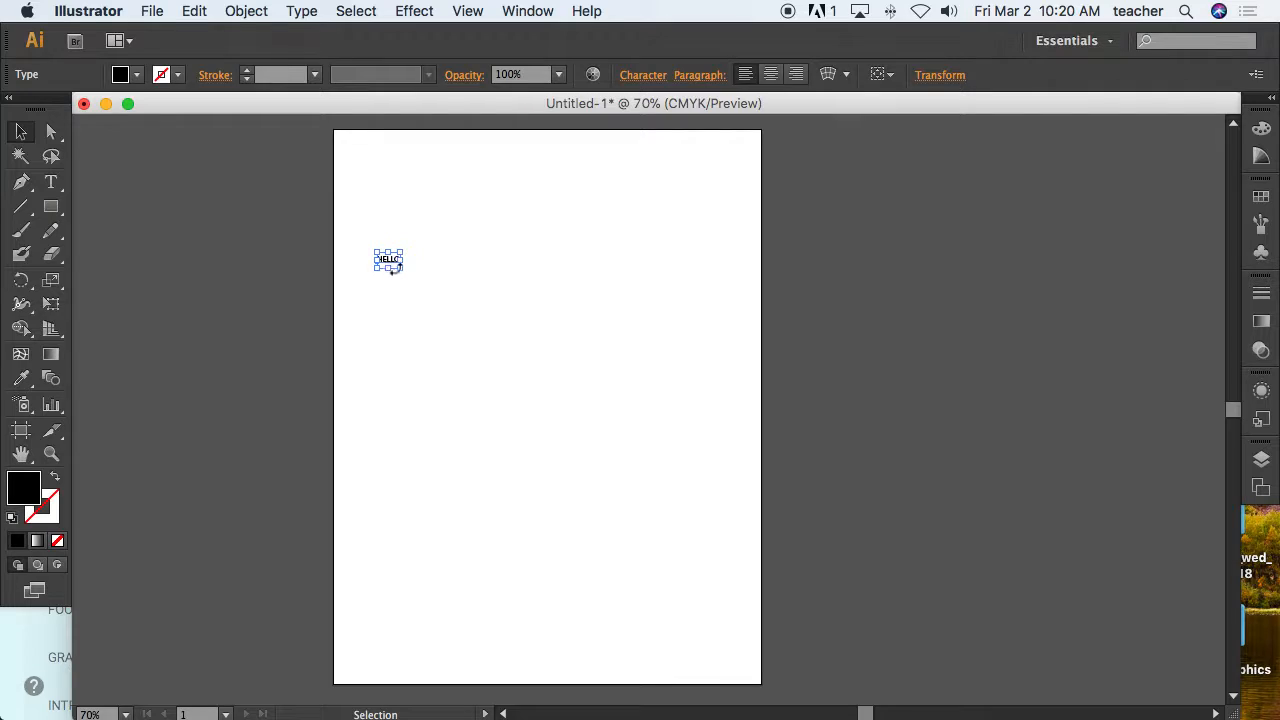
left_click(380, 311)
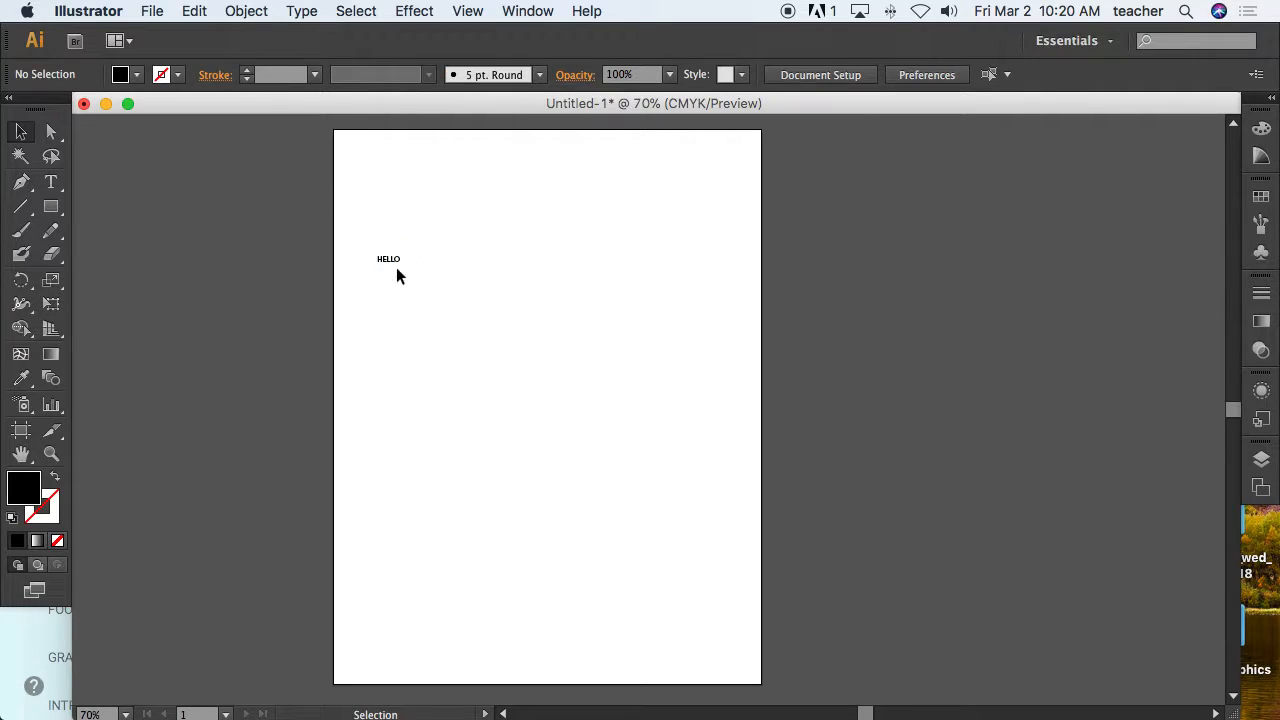
left_click(397, 266)
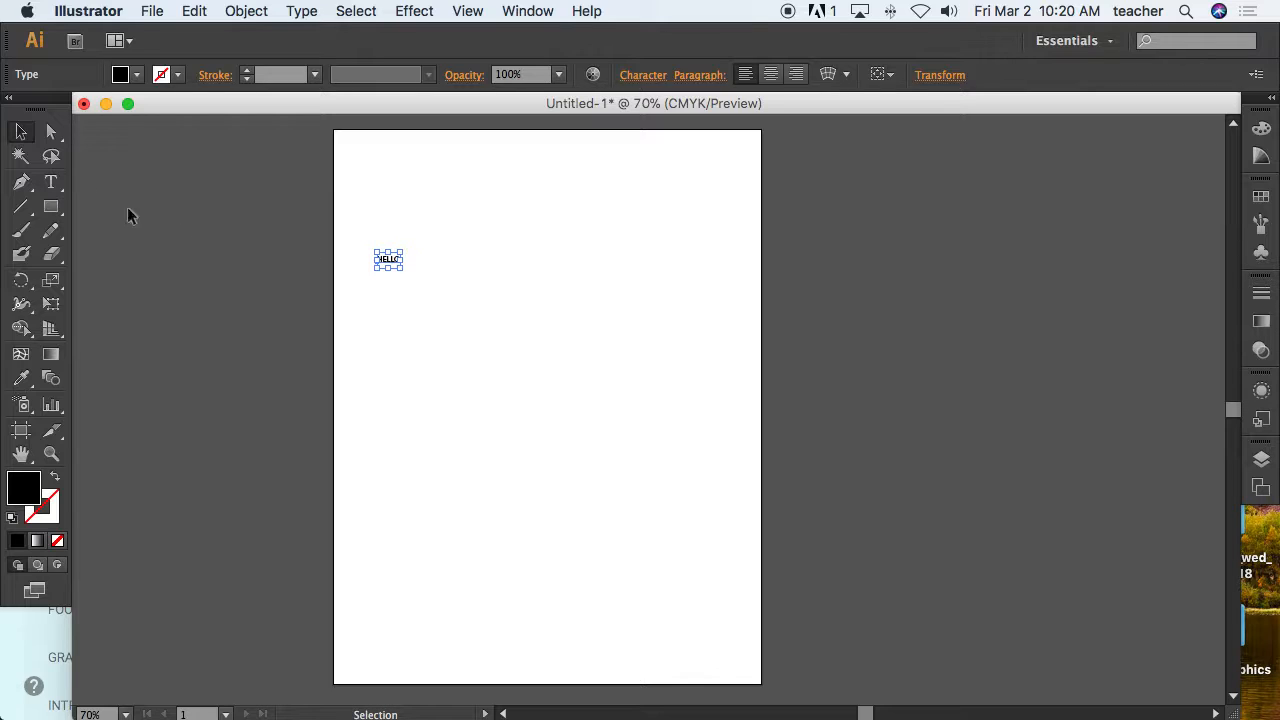
left_click_drag(358, 237, 451, 295)
key("Delete")
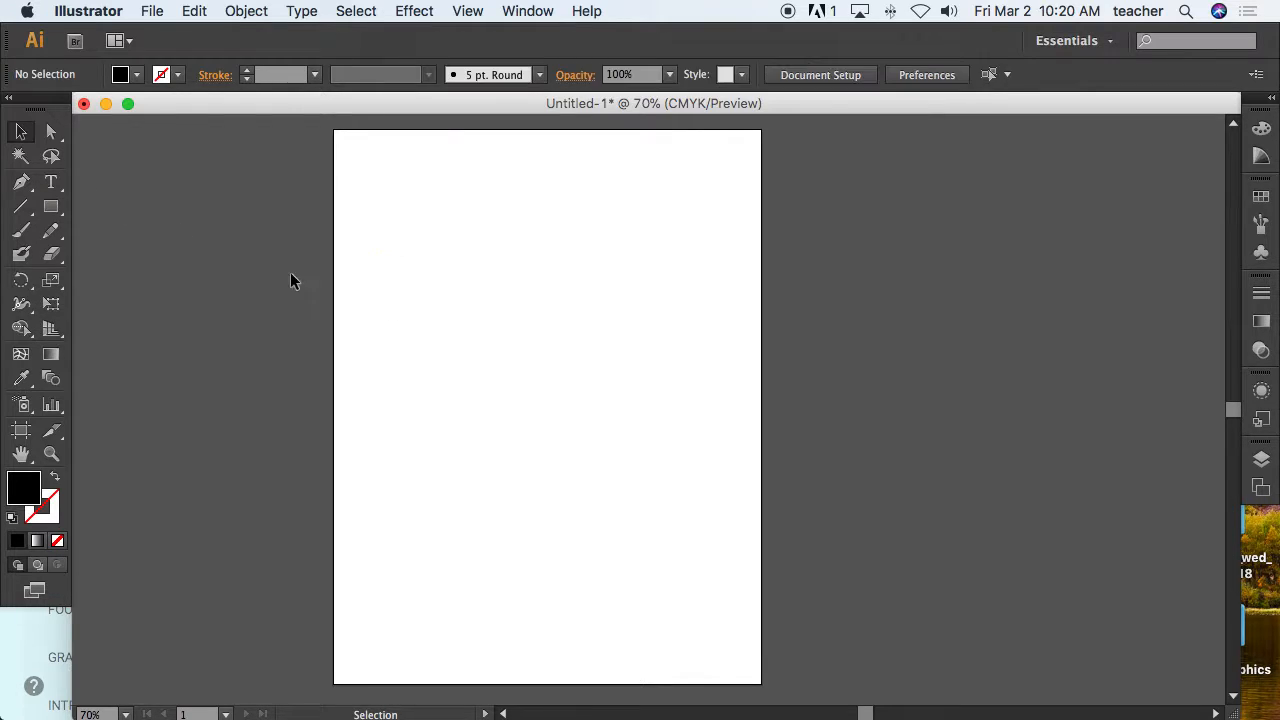
Place new point text HELLO on the artboard's left side and select it.
left_click(60, 185)
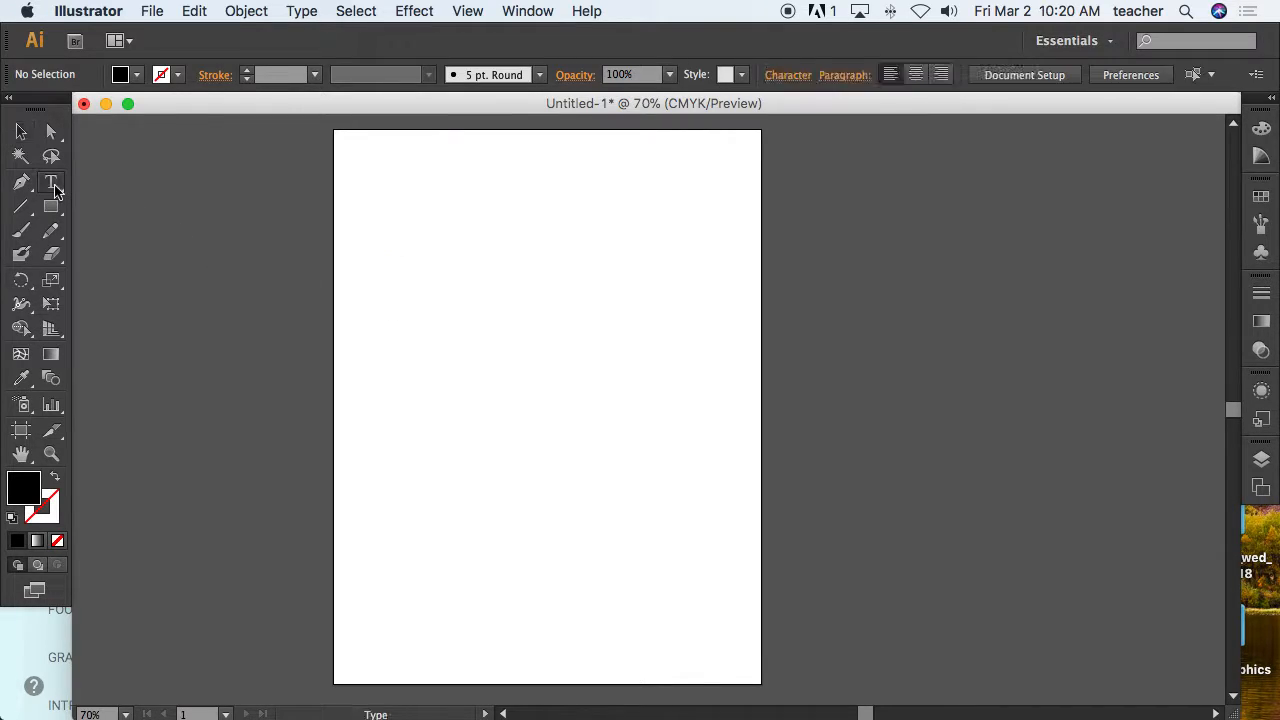
left_click(371, 293)
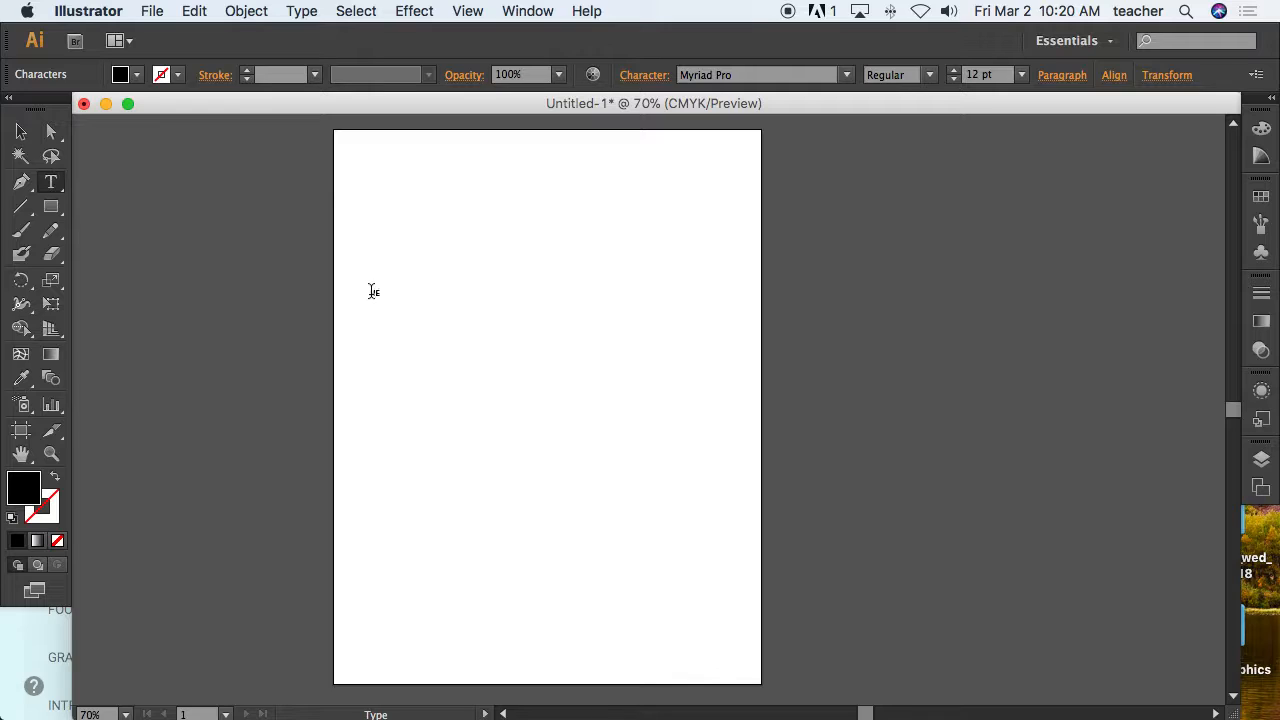
left_click(21, 131)
left_click(457, 320)
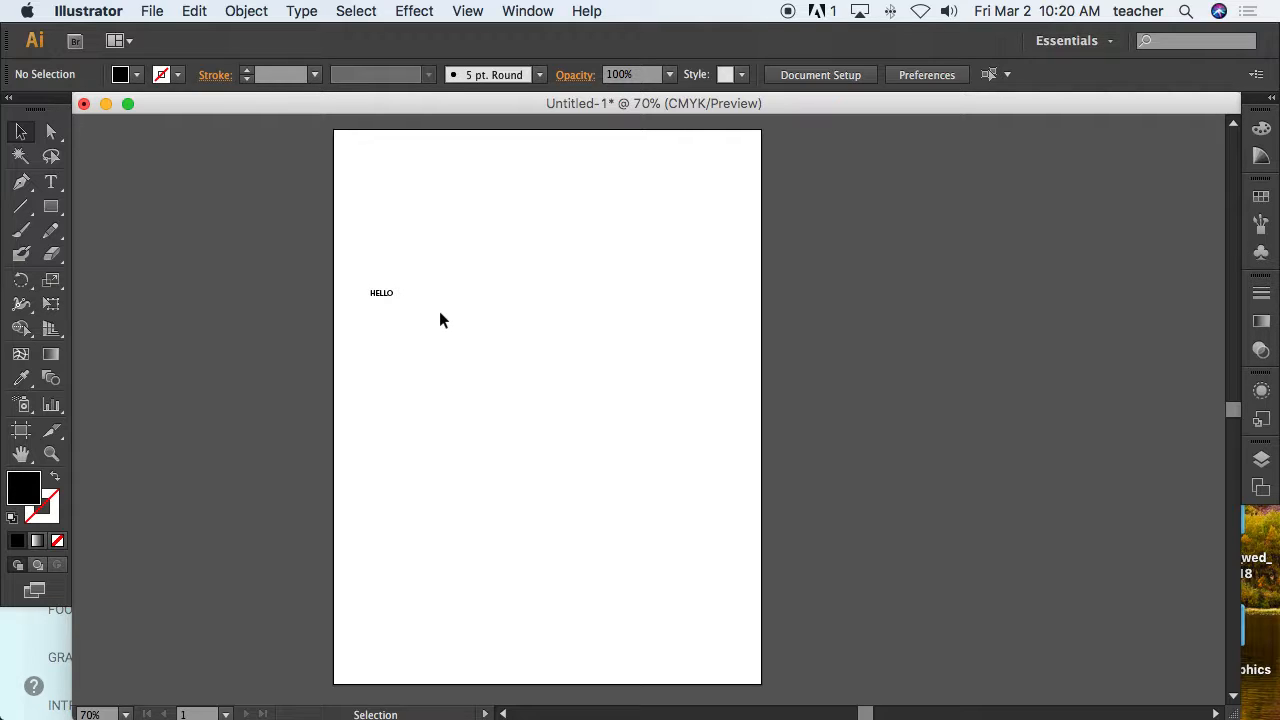
left_click(381, 296)
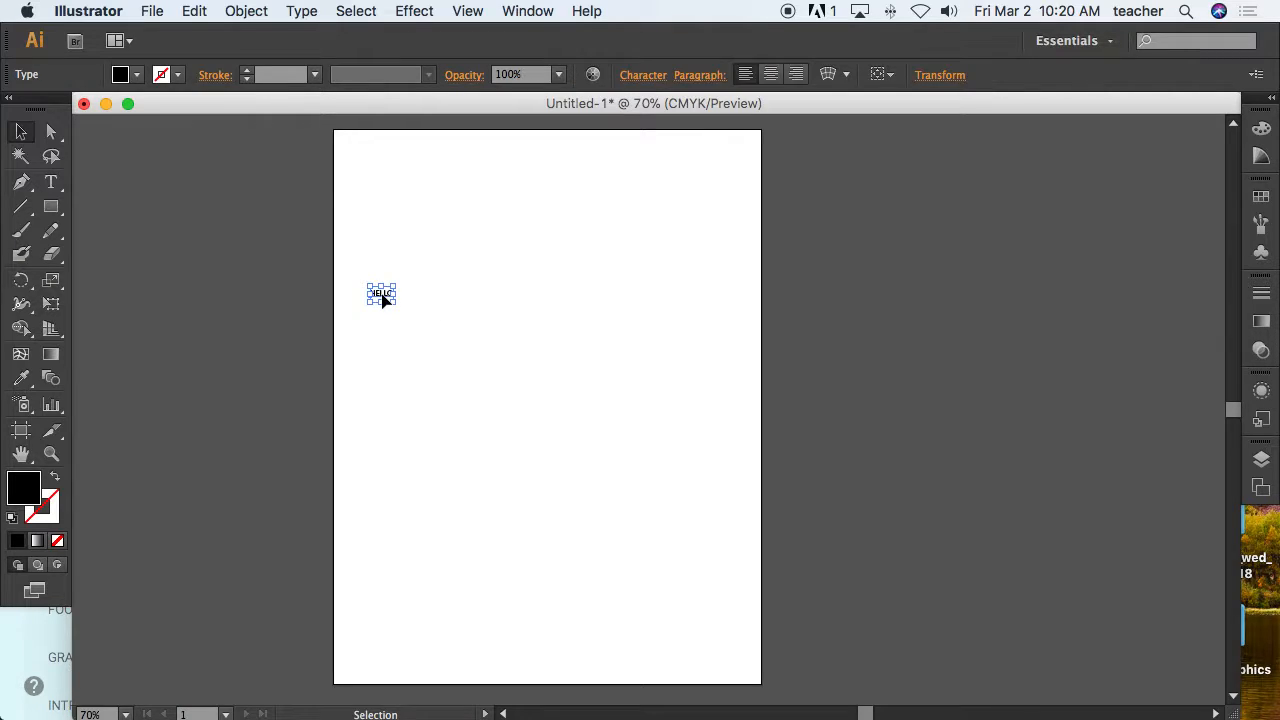
Open the character settings for the HELLO text to inspect its font family.
left_click(643, 77)
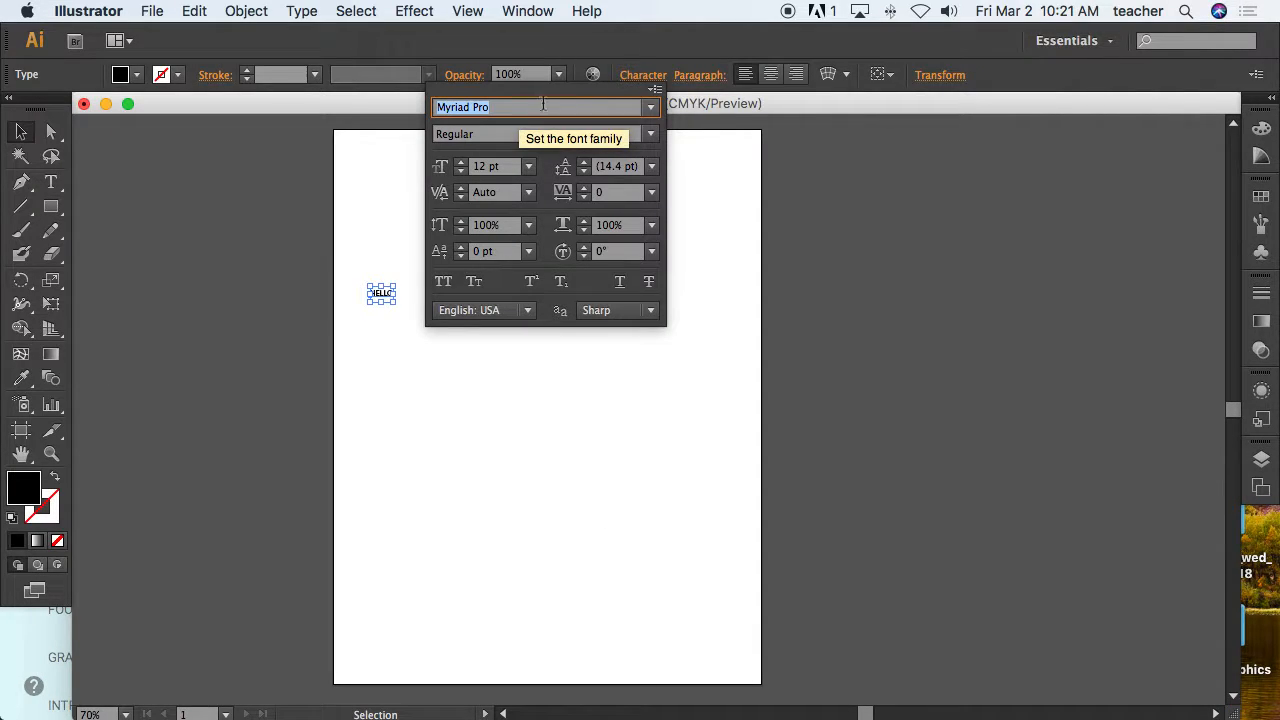
left_click(632, 75)
left_click(636, 78)
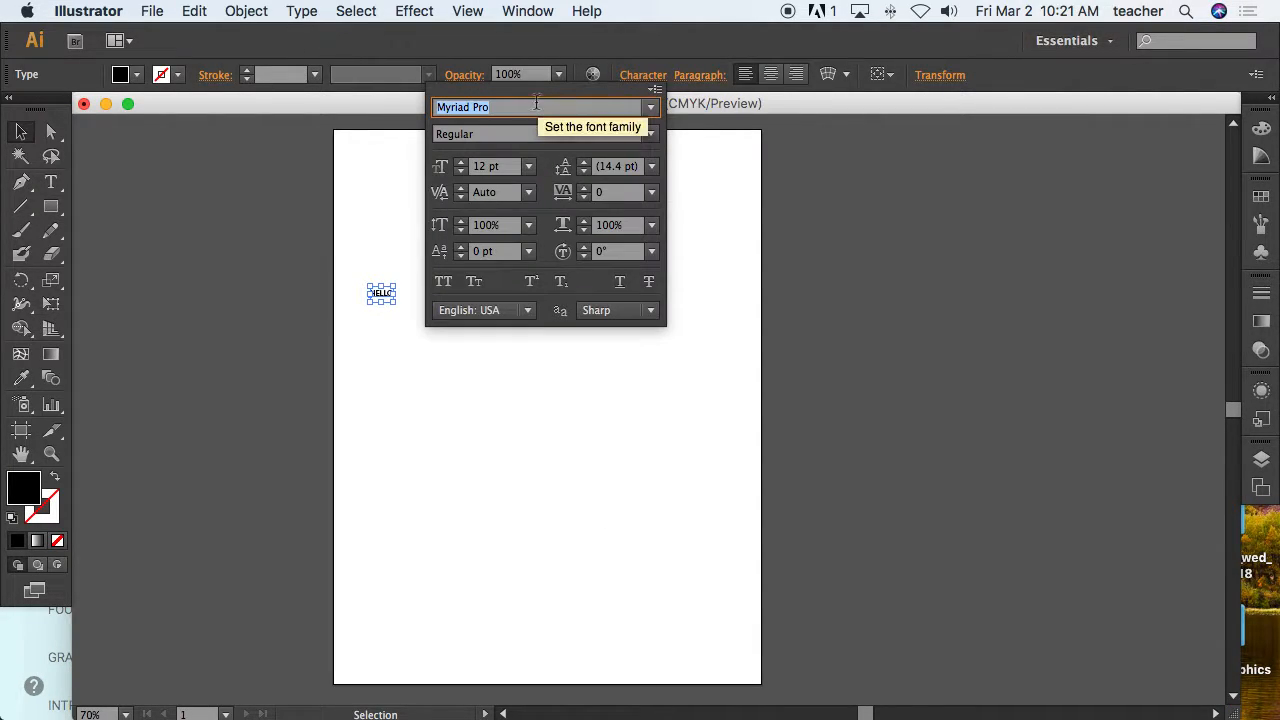
Scale HELLO up to about 145 pt by its corner handle and move it to the artboard's middle.
left_click(21, 132)
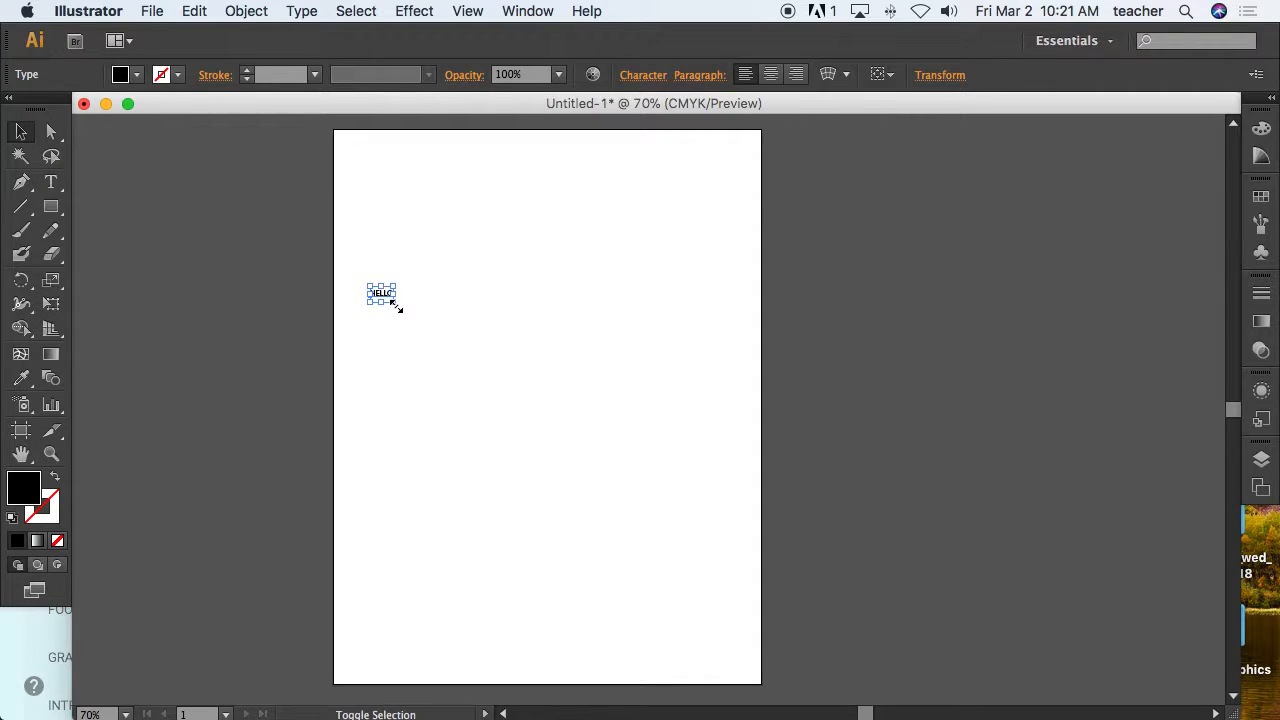
left_click_drag(397, 307, 648, 526)
left_click_drag(623, 417, 554, 494)
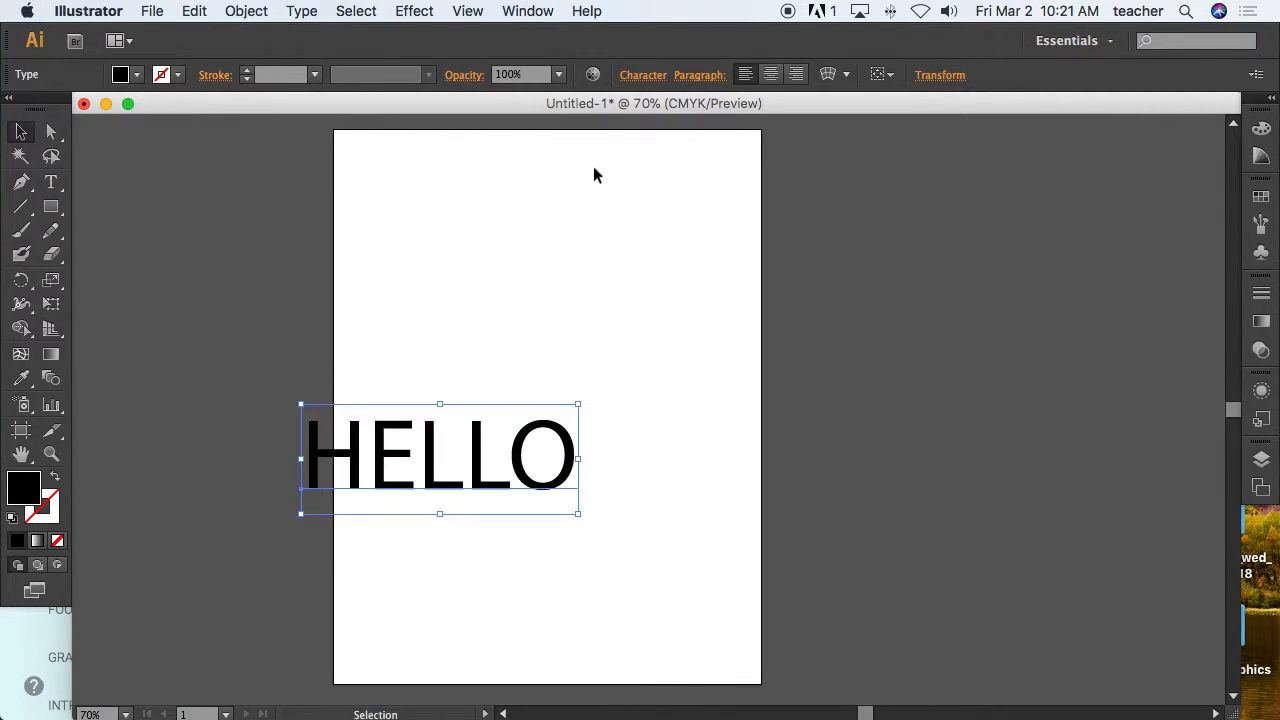
Change the HELLO text's font to Arial in the Bold style.
left_click(643, 75)
left_click(651, 107)
left_click(652, 107)
left_click(652, 109)
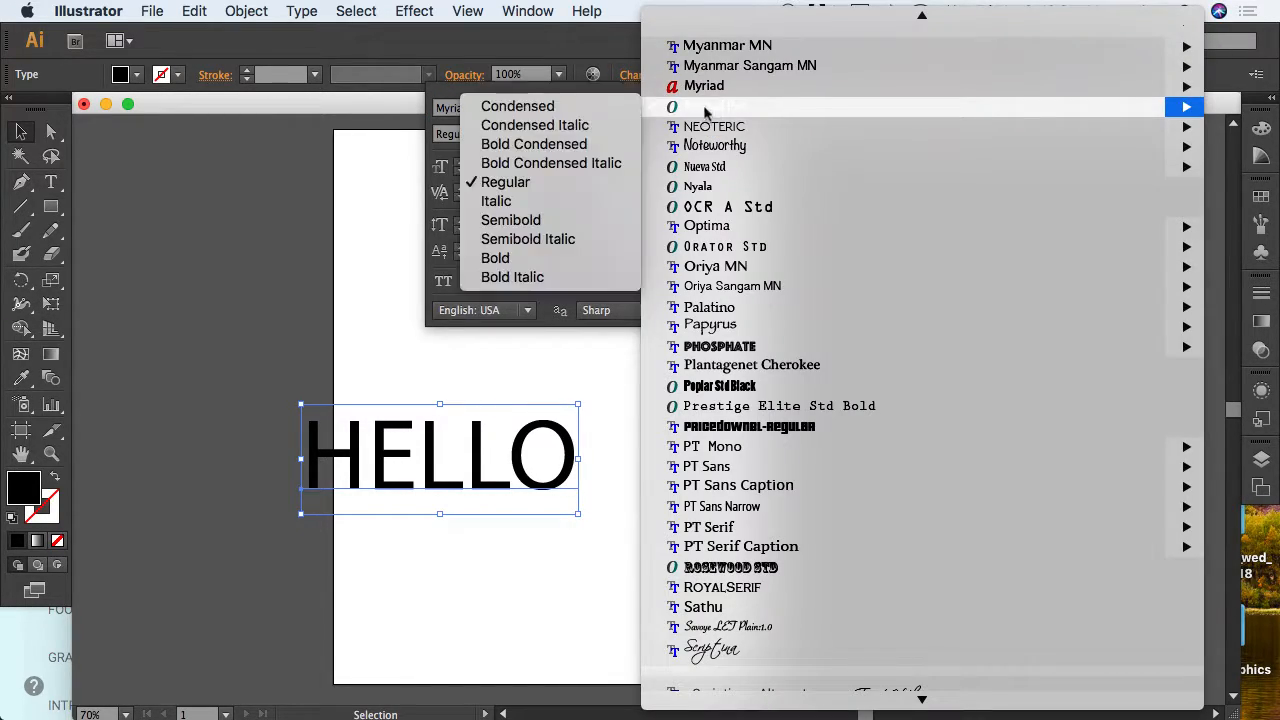
mouse_move(724, 236)
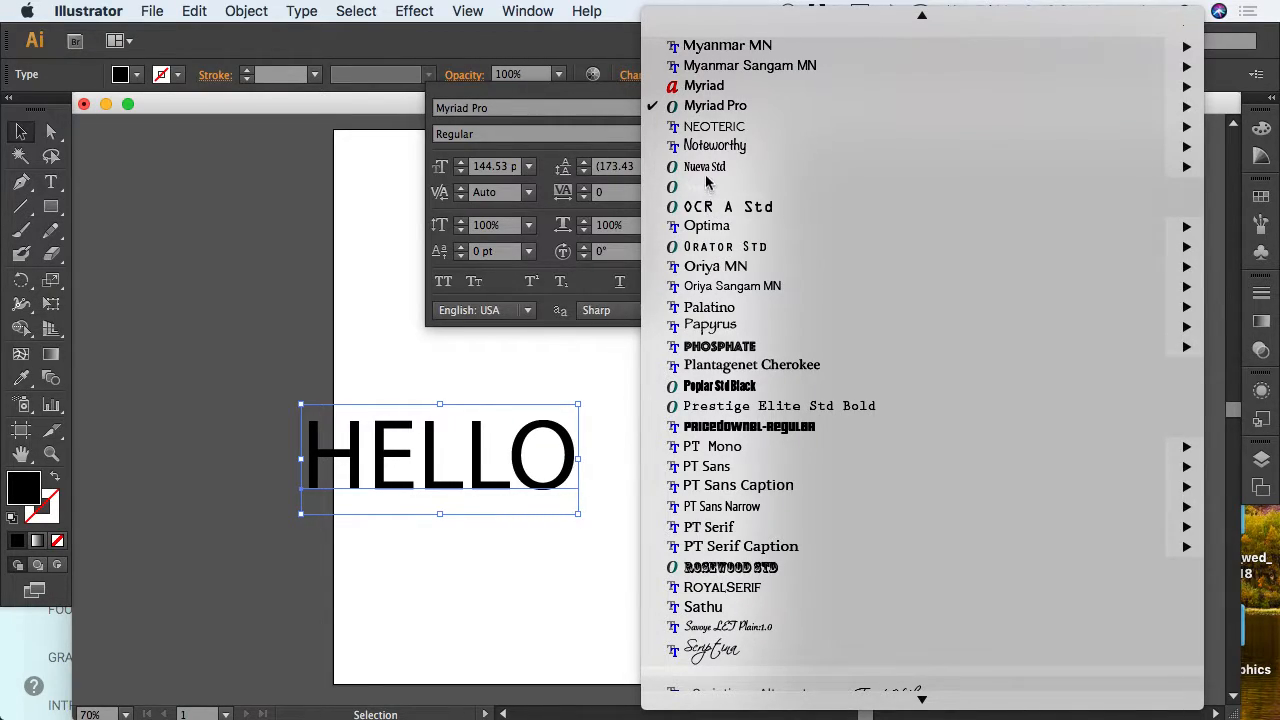
mouse_move(706, 174)
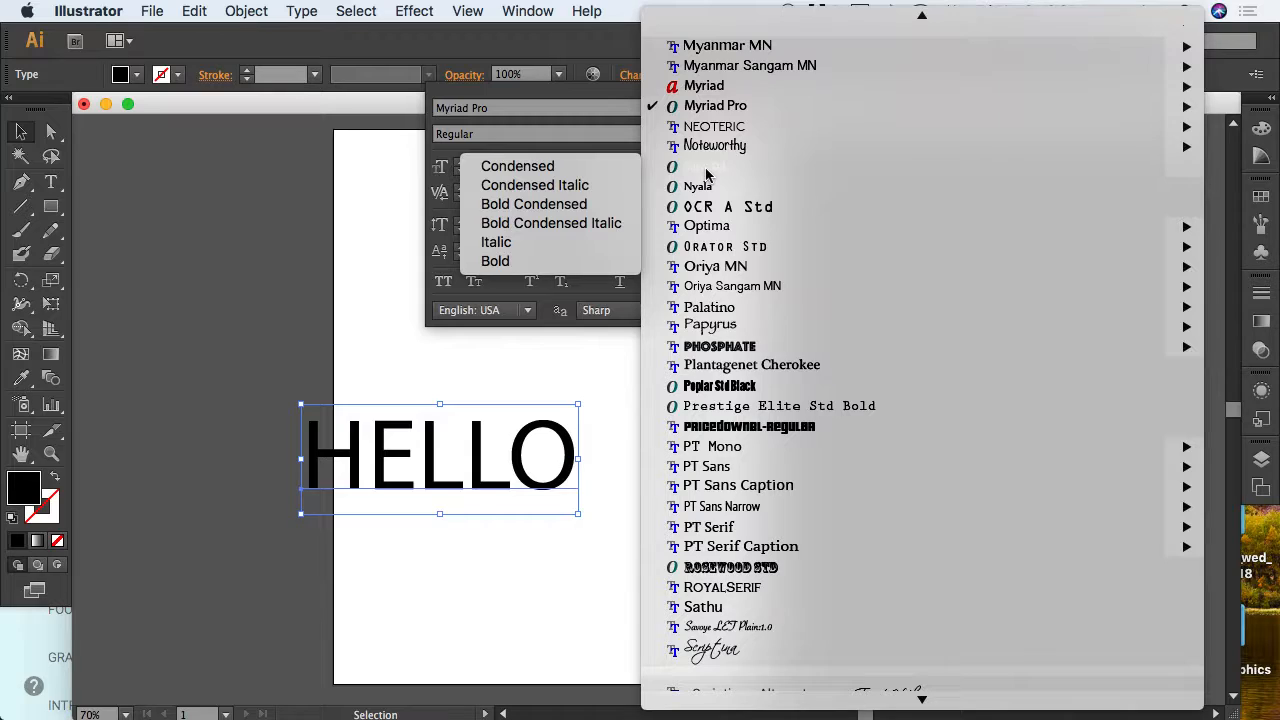
scroll(706, 174, "down", 20)
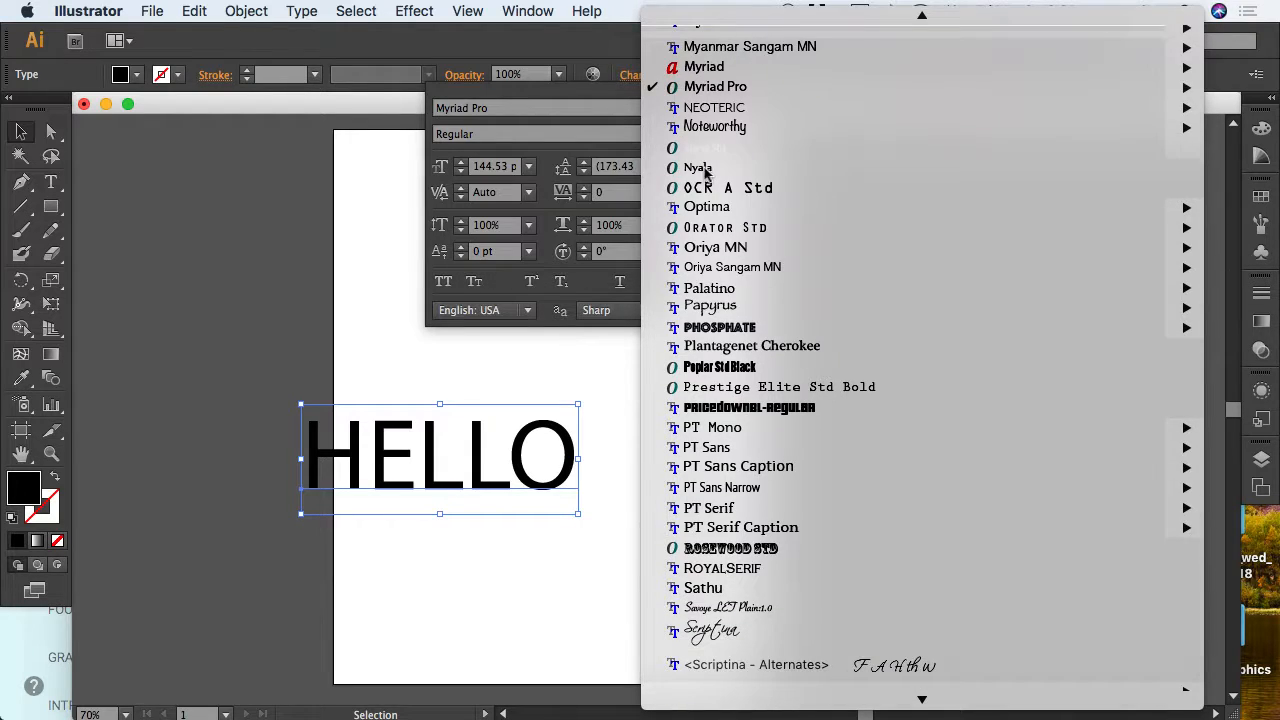
scroll(710, 165, "up", 5)
scroll(712, 163, "up", 20)
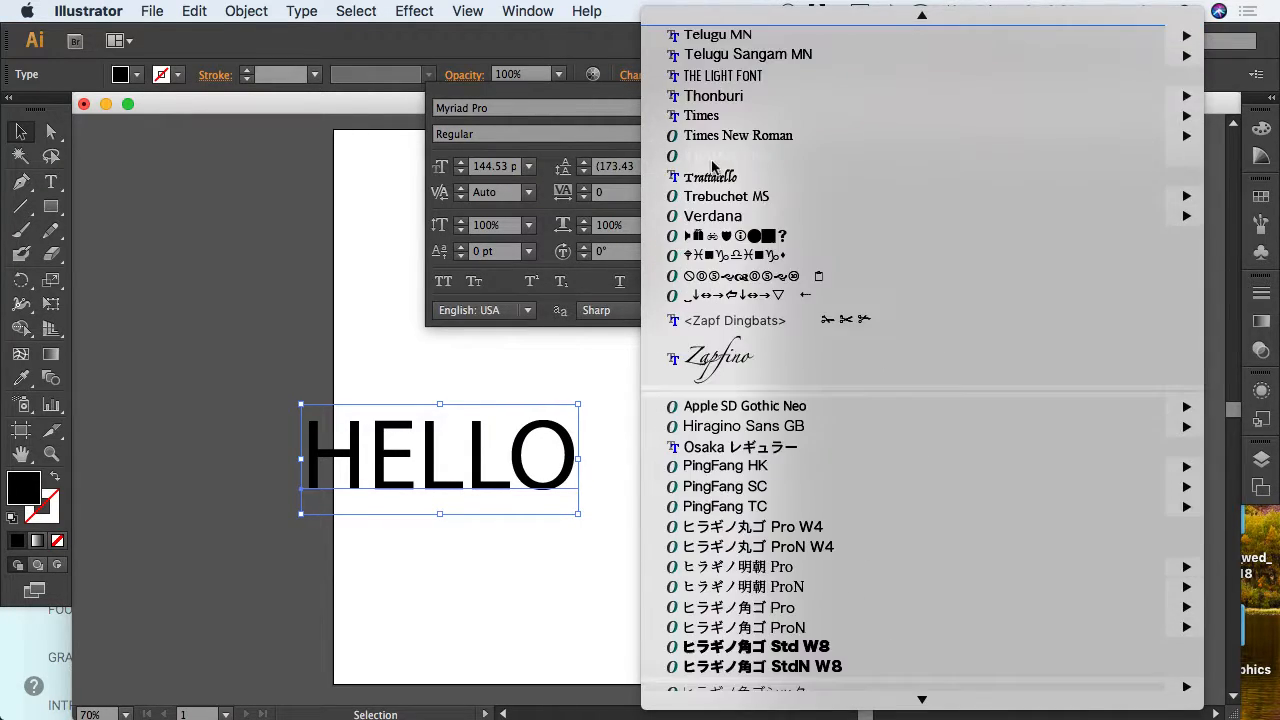
scroll(712, 168, "up", 1)
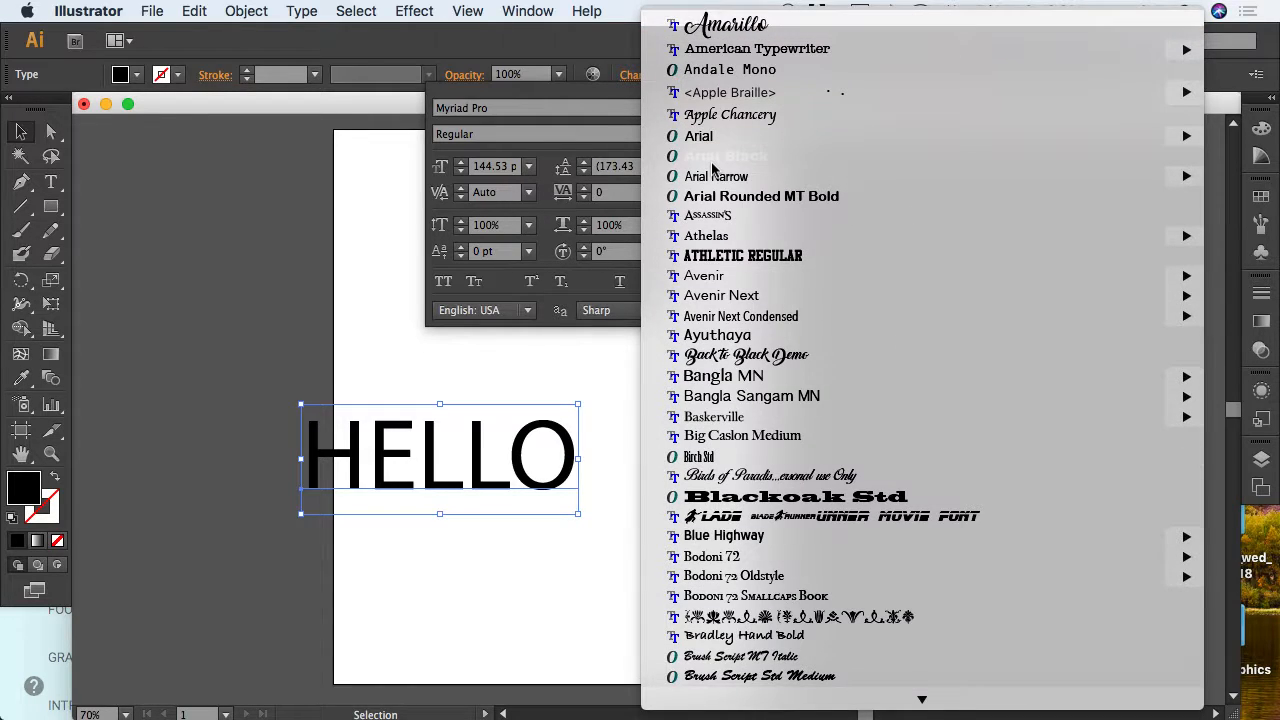
mouse_move(700, 140)
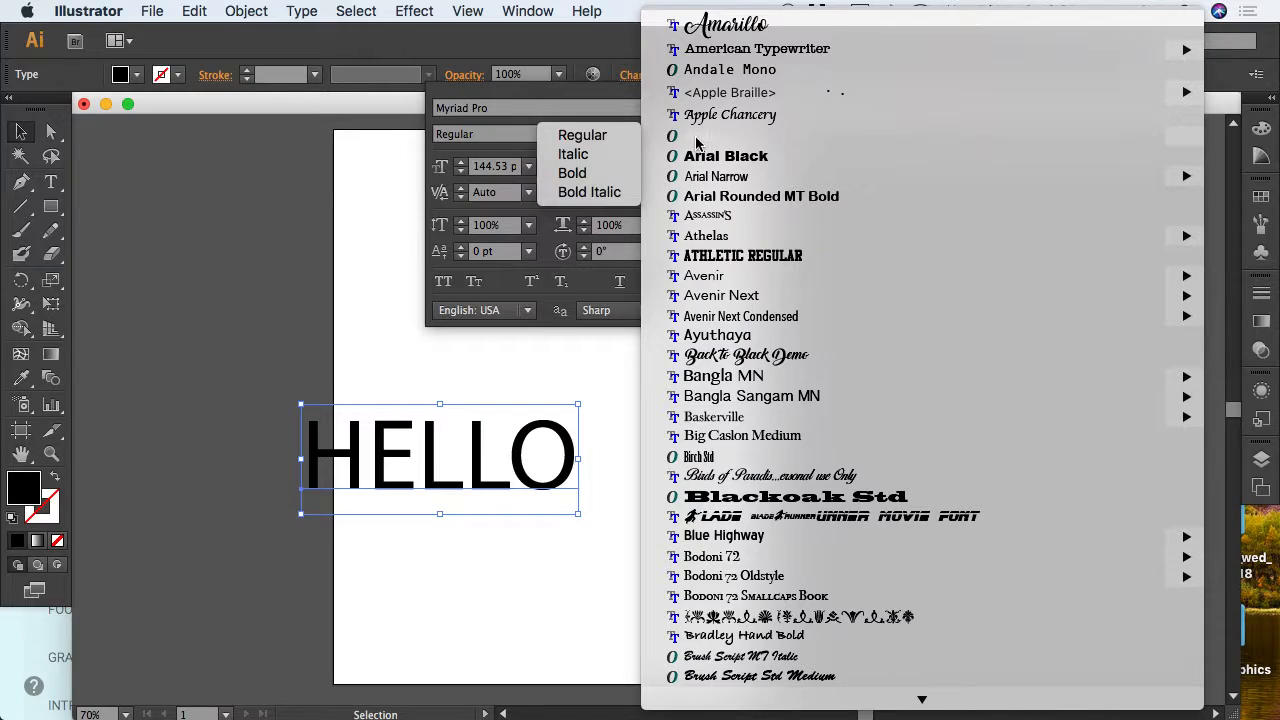
left_click(587, 174)
left_click(593, 447)
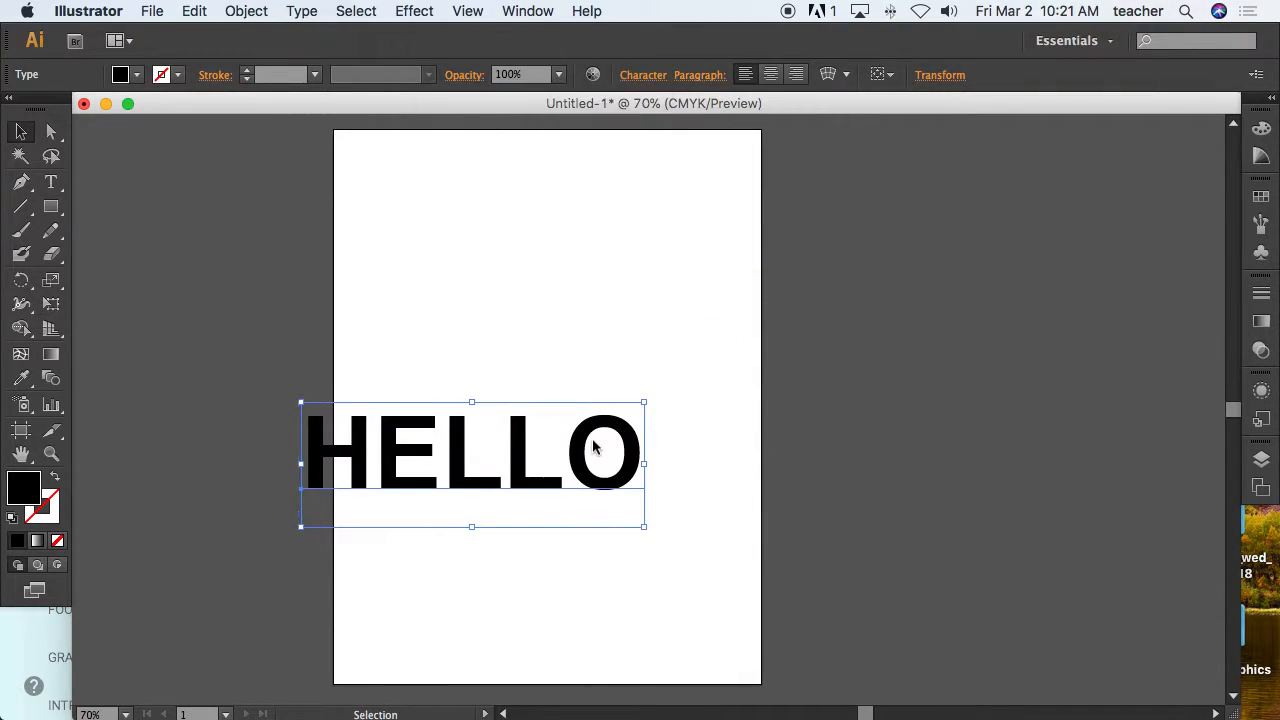
Select all of HELLO's characters and step through font families in the character settings to preview them.
double_click(593, 447)
left_click_drag(638, 430, 304, 389)
left_click(643, 75)
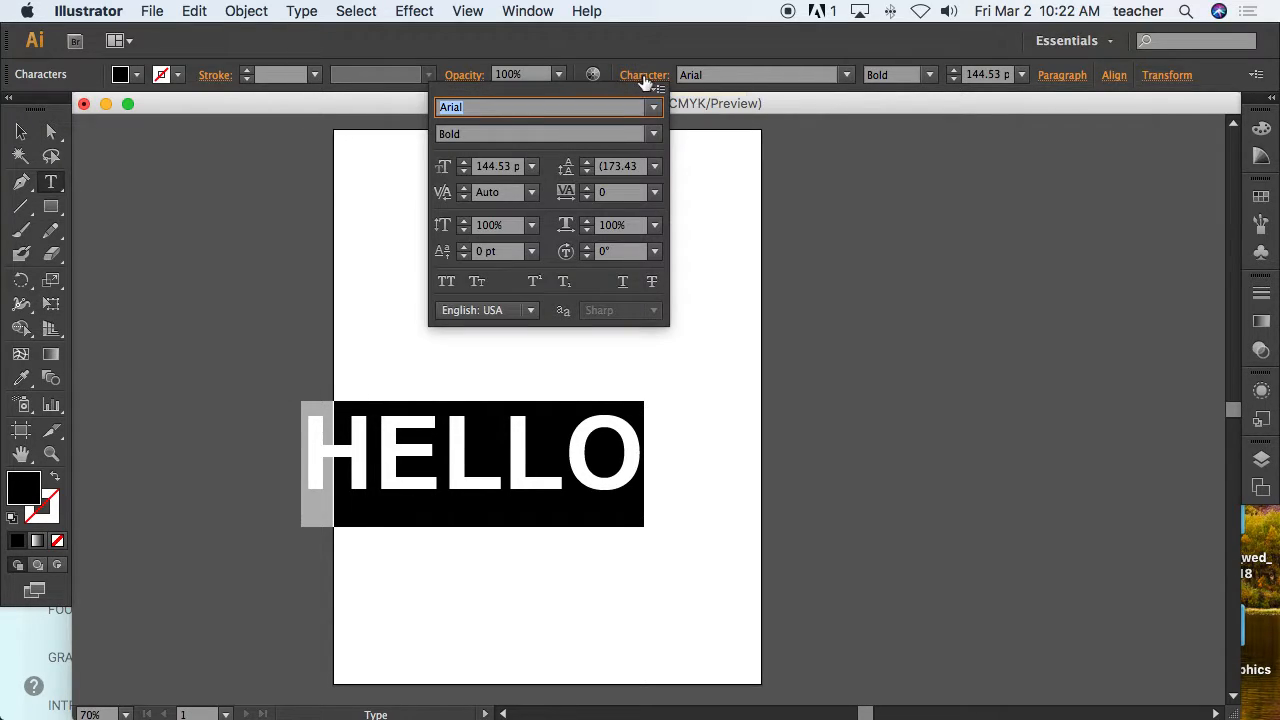
key("Down")
key("Down")
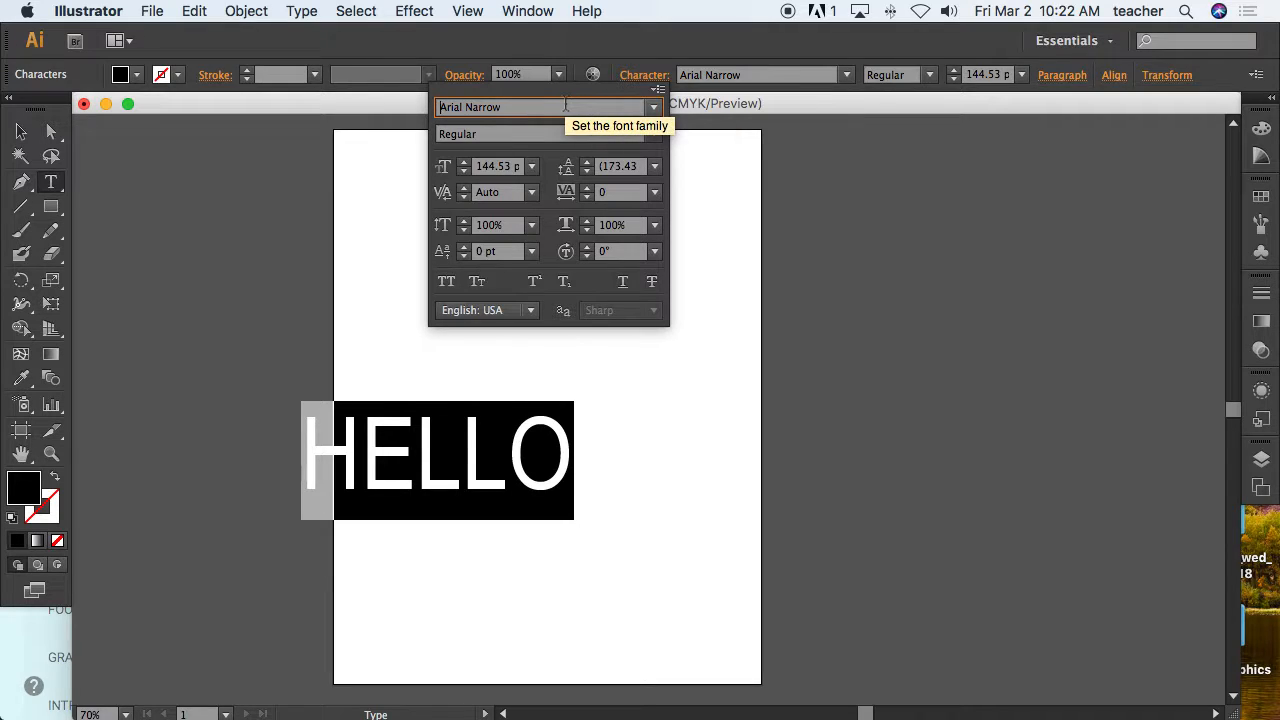
key("Down")
key("Down")
key("Down")
key("Down")
key("Up")
key("Down")
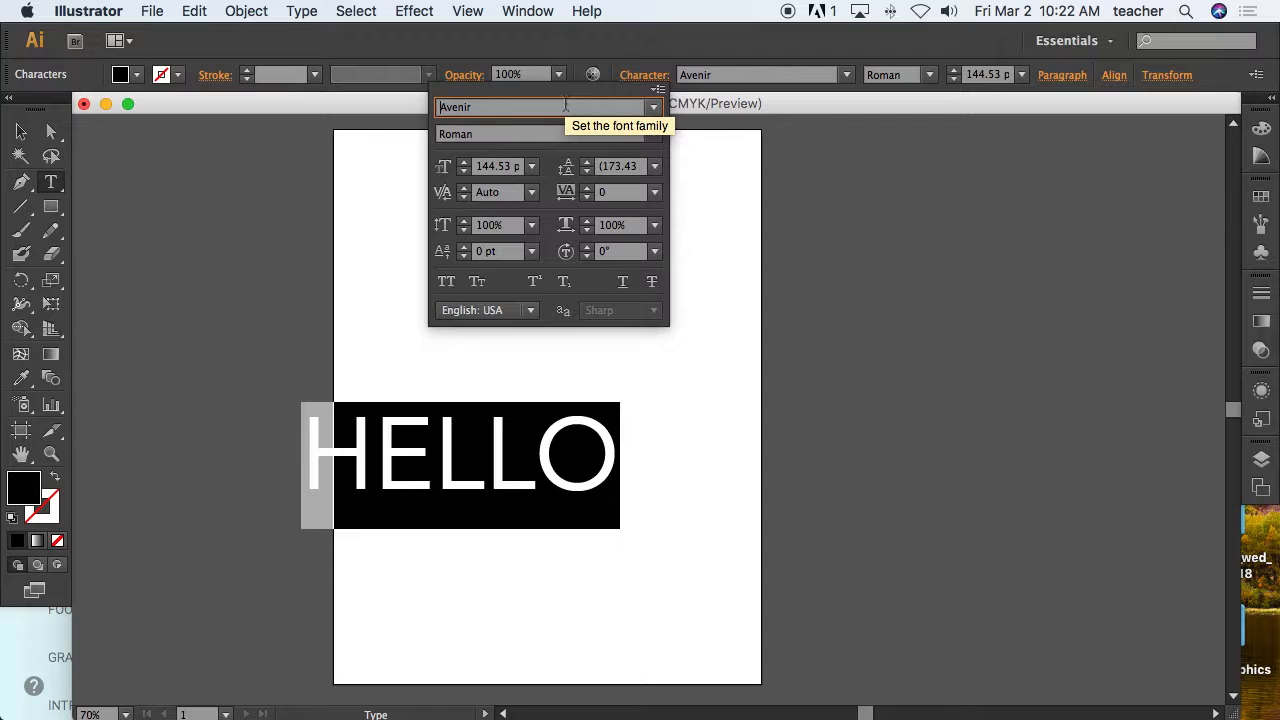
key("Down")
key("Down")
key("Down")
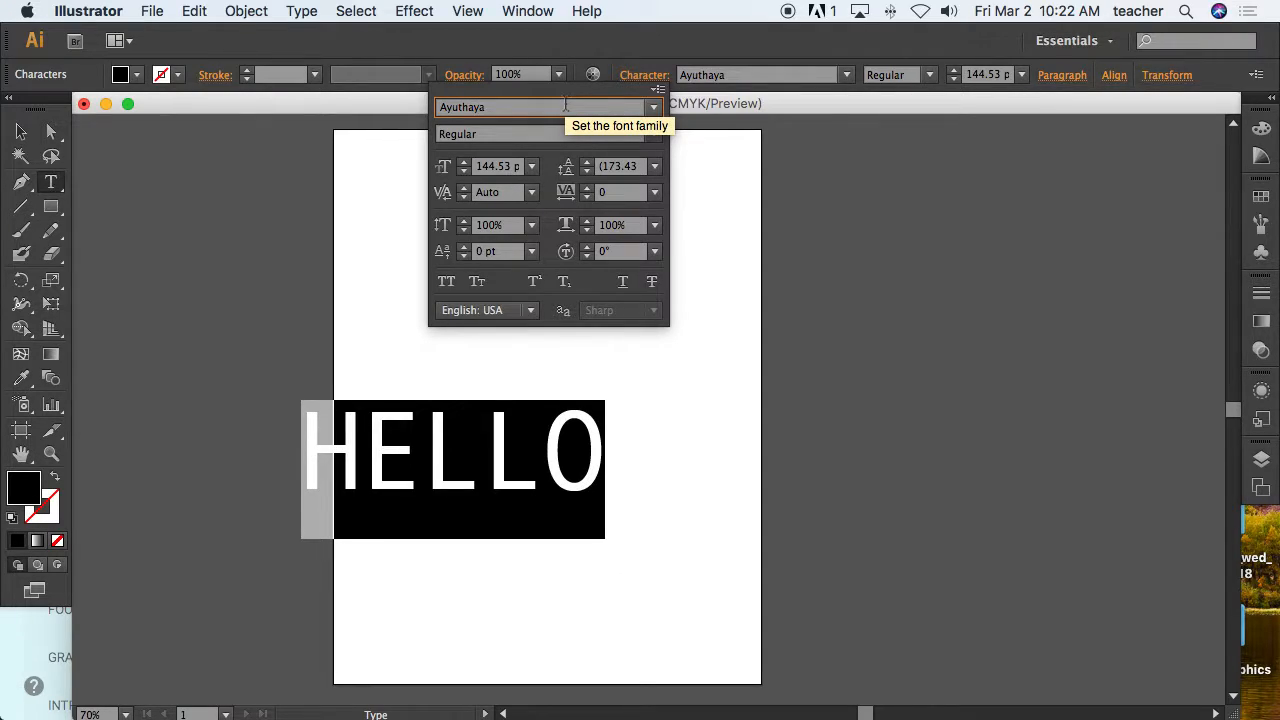
key("Down")
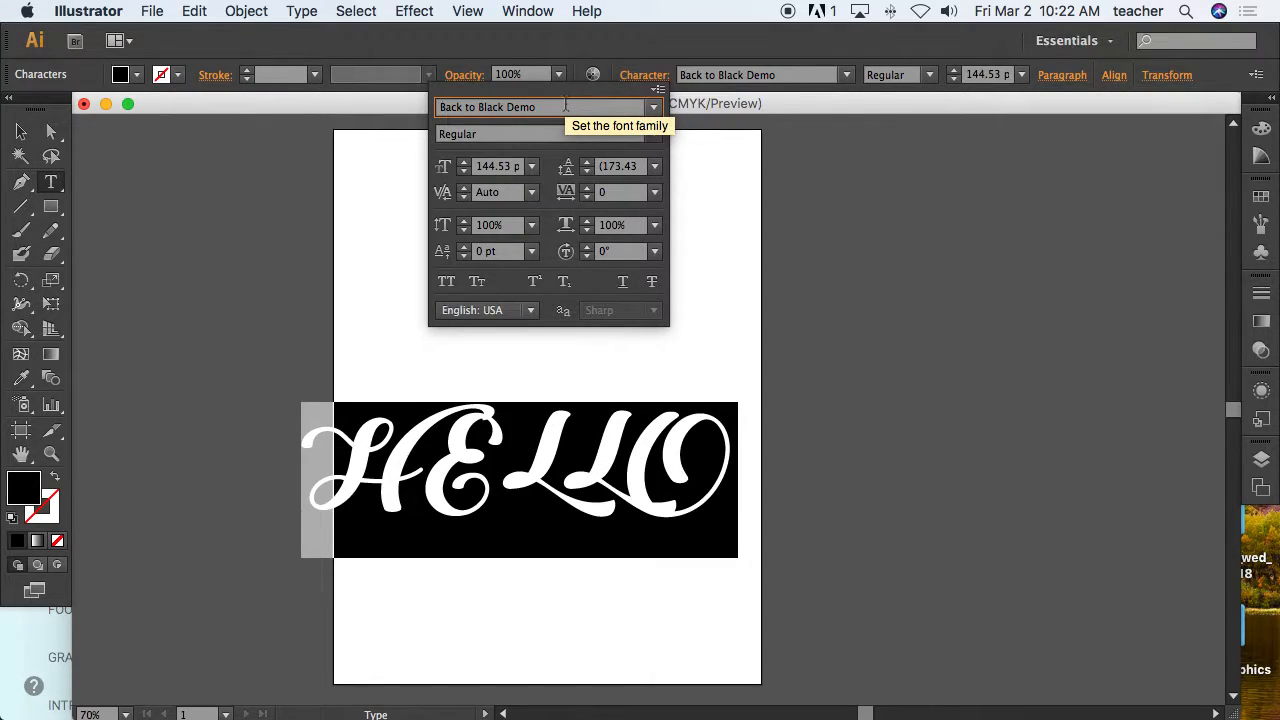
key("Up")
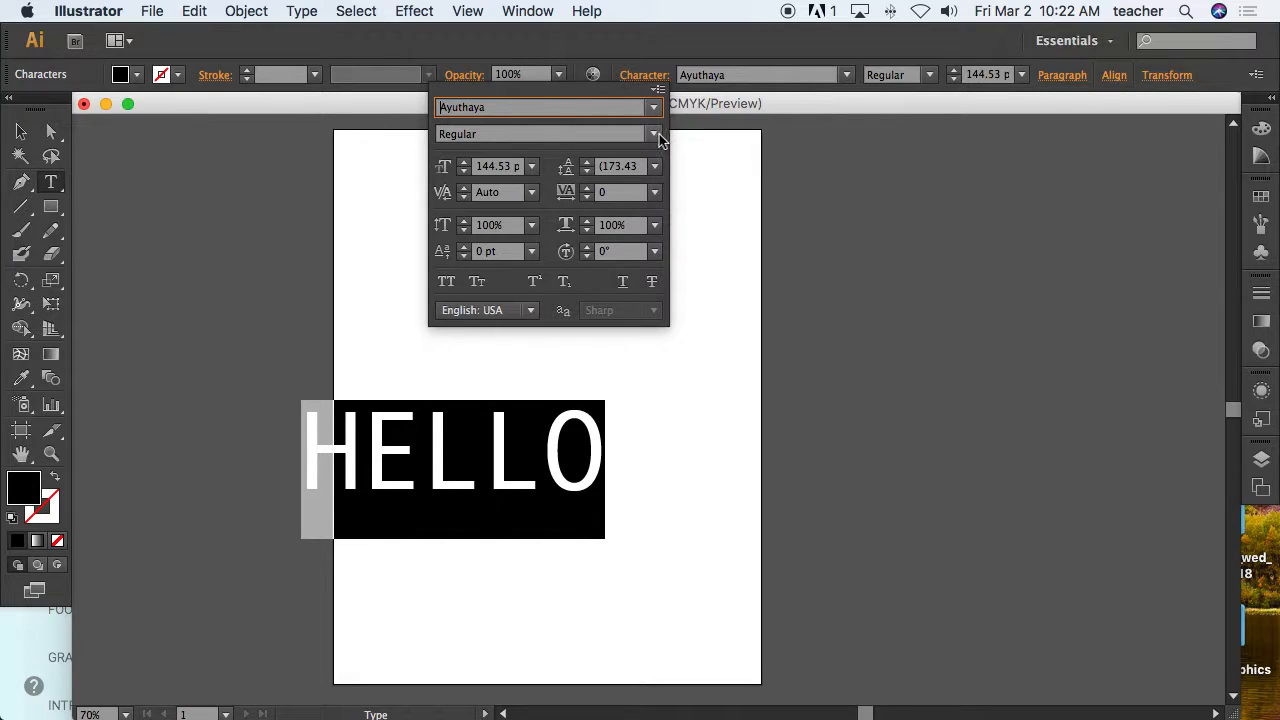
Return HELLO's font to Arial in the Bold style.
left_click(653, 134)
left_click(586, 112)
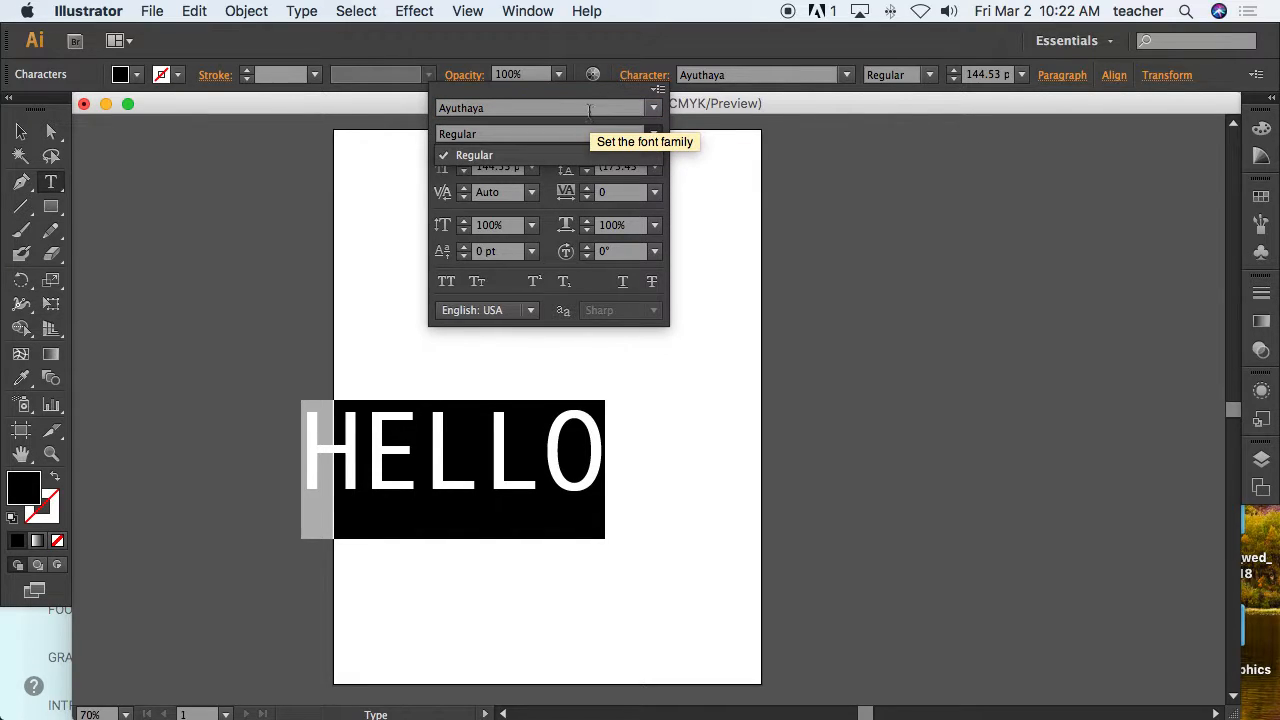
left_click(589, 107)
key("Up")
key("Up")
key("Up")
key("Up")
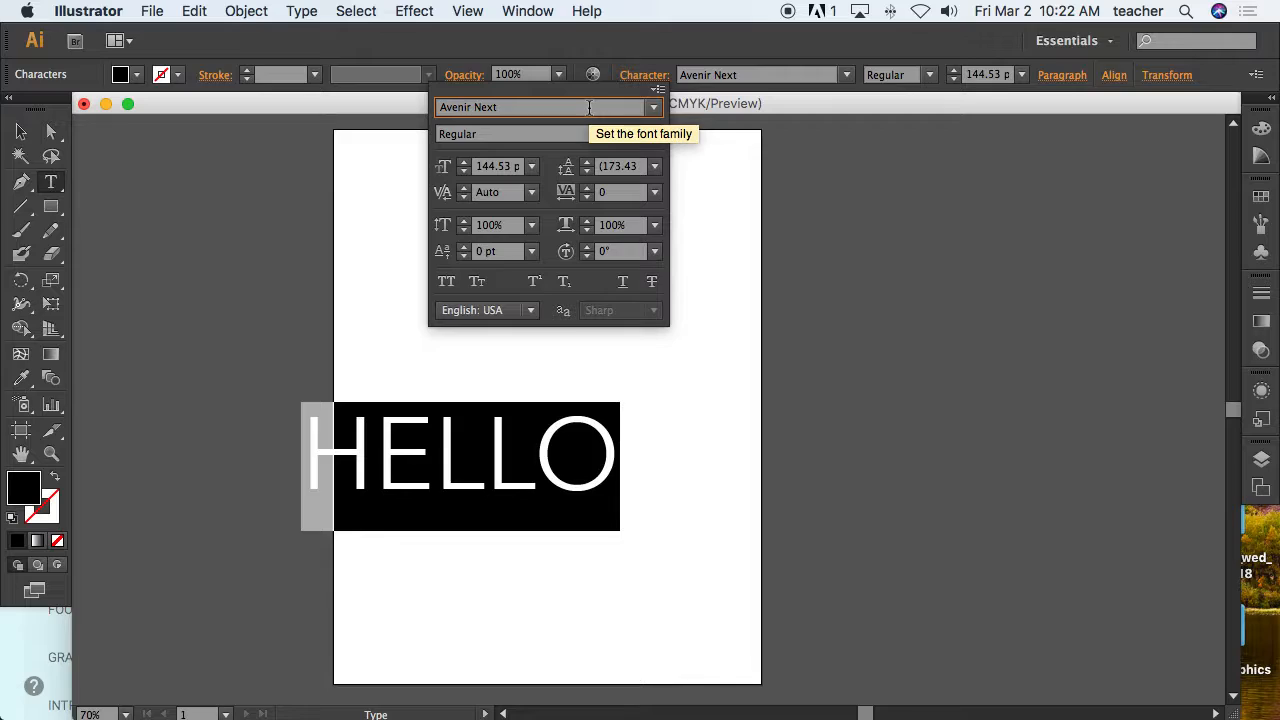
key("Up")
key("Up")
key("Up")
key("Up")
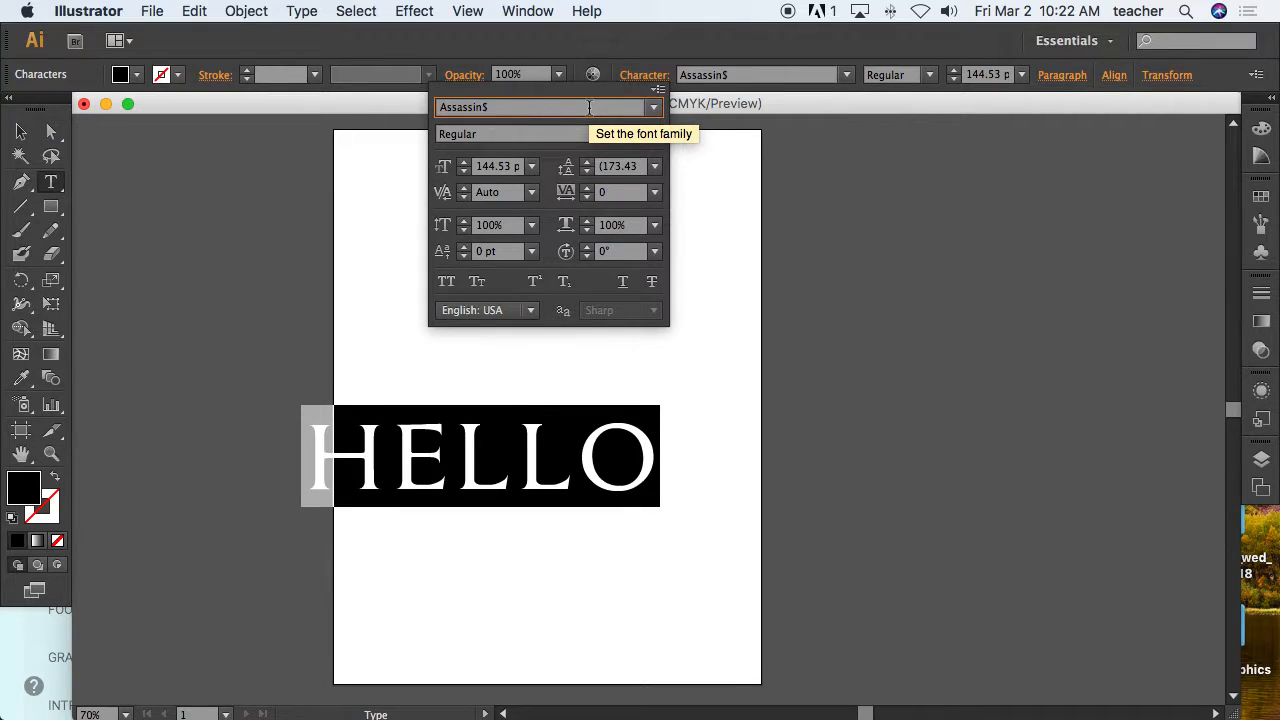
key("Up")
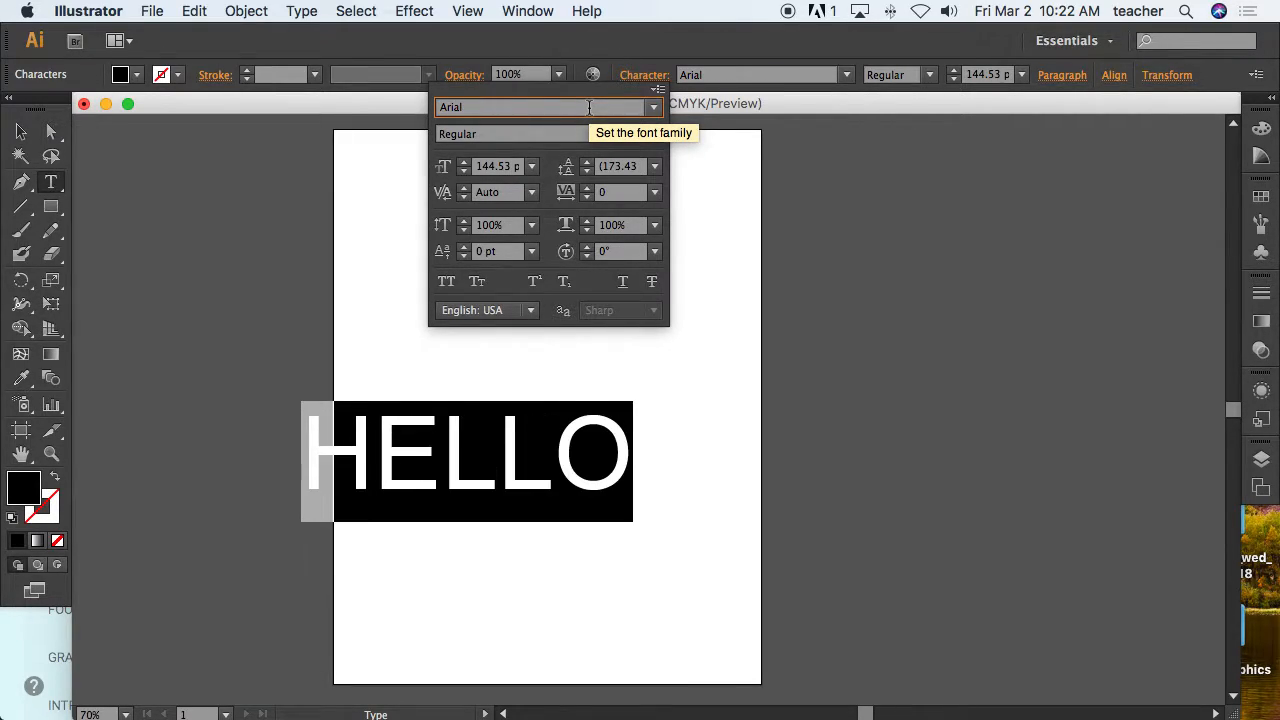
left_click(653, 134)
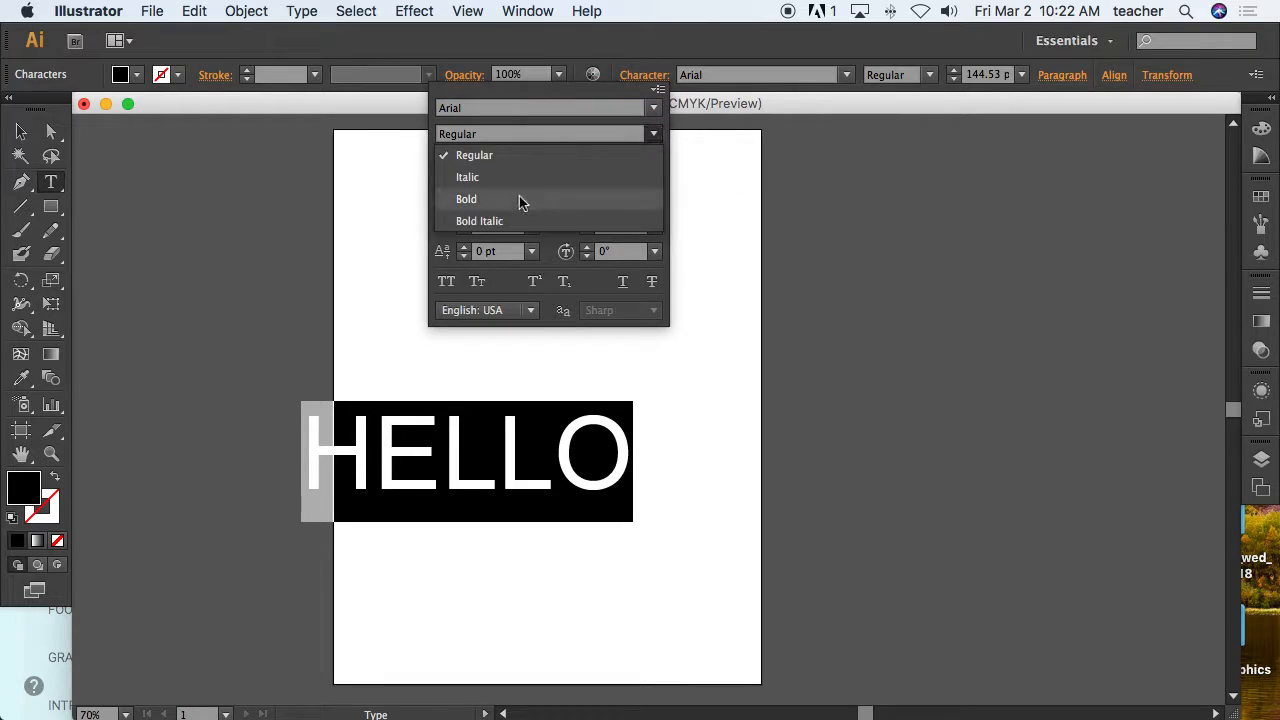
left_click(466, 199)
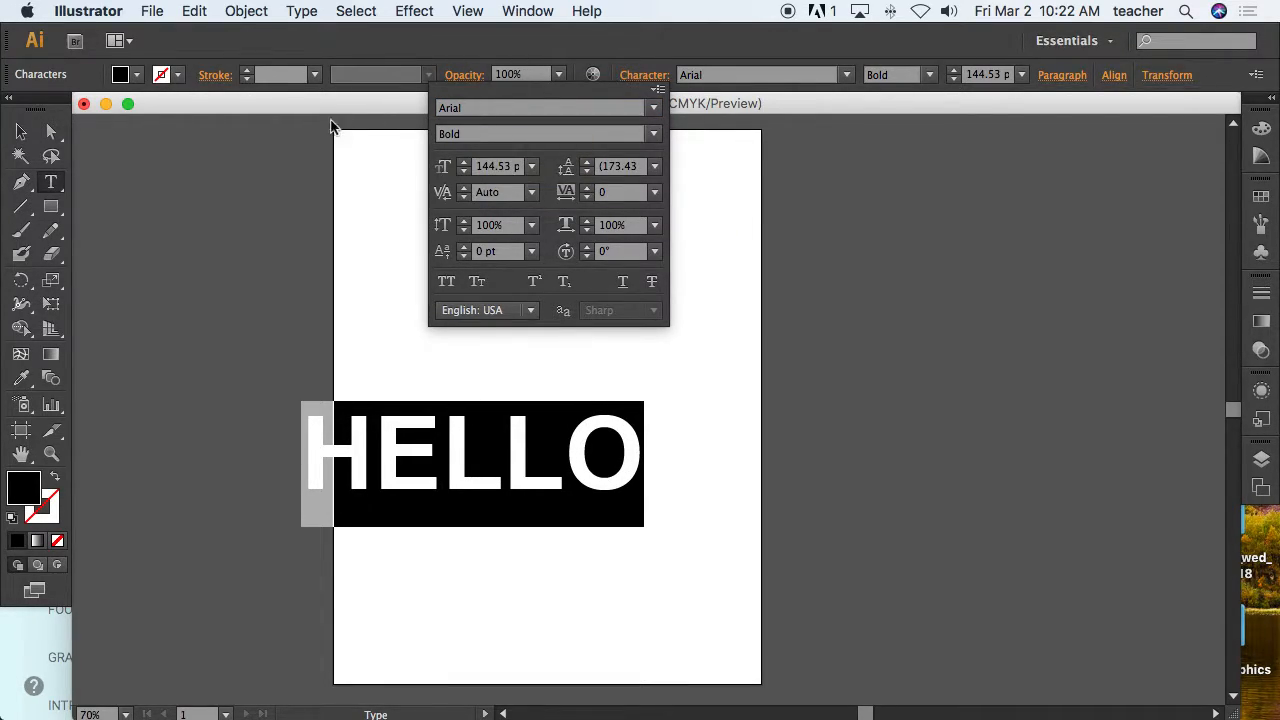
Apply the Back to Black Demo font to the selected HELLO text.
left_click(636, 76)
left_click(636, 76)
left_click(657, 108)
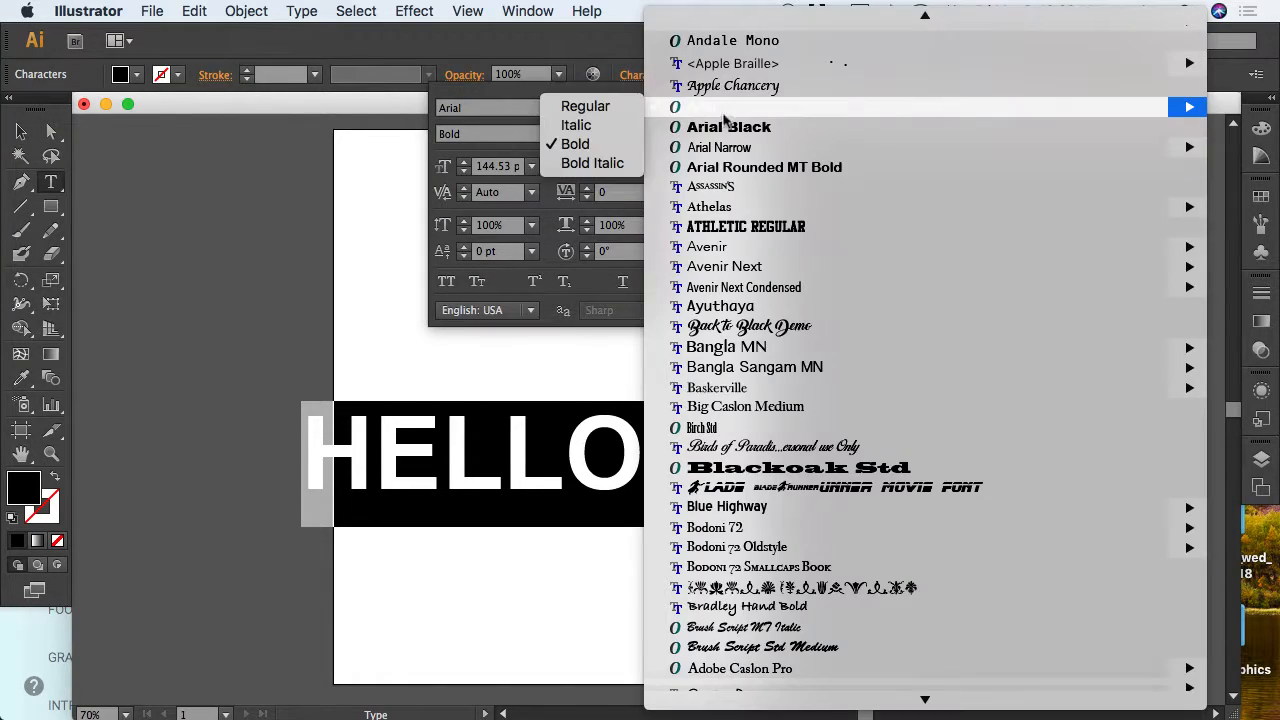
scroll(779, 549, "down", 20)
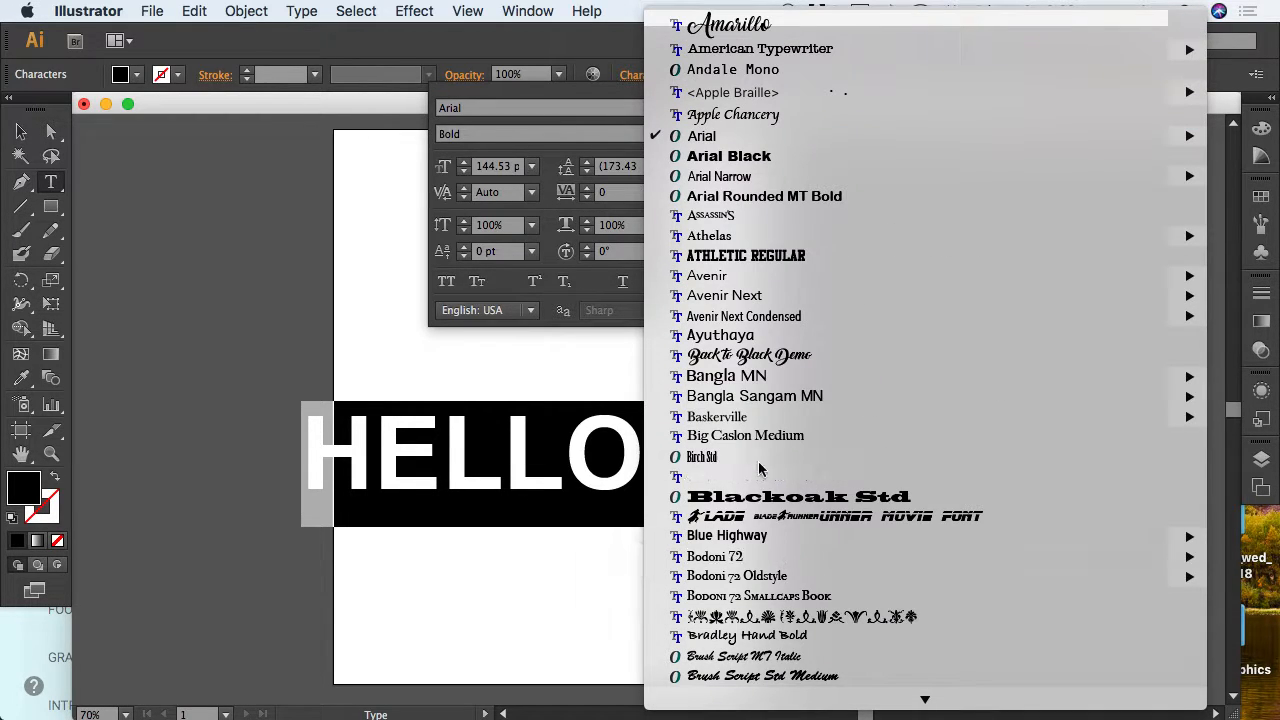
left_click(740, 357)
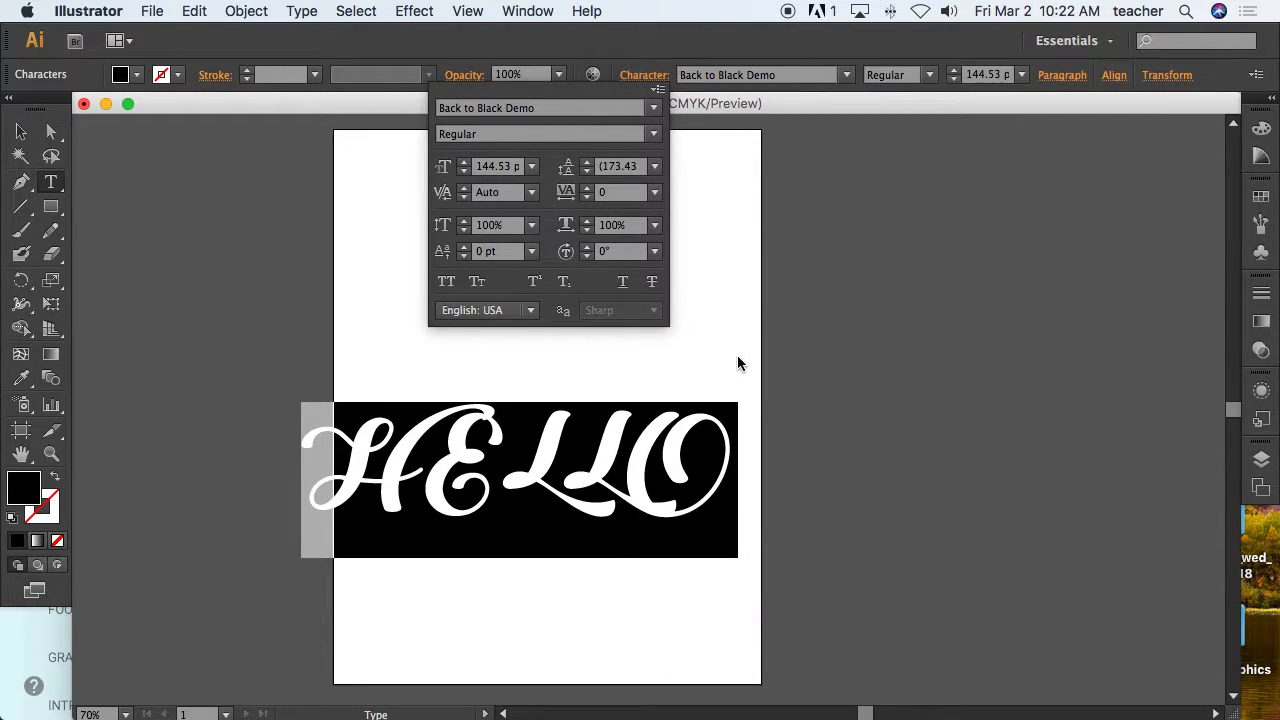
Select the letters ELLO and change their case to lowercase.
left_click(560, 450)
left_click(525, 432)
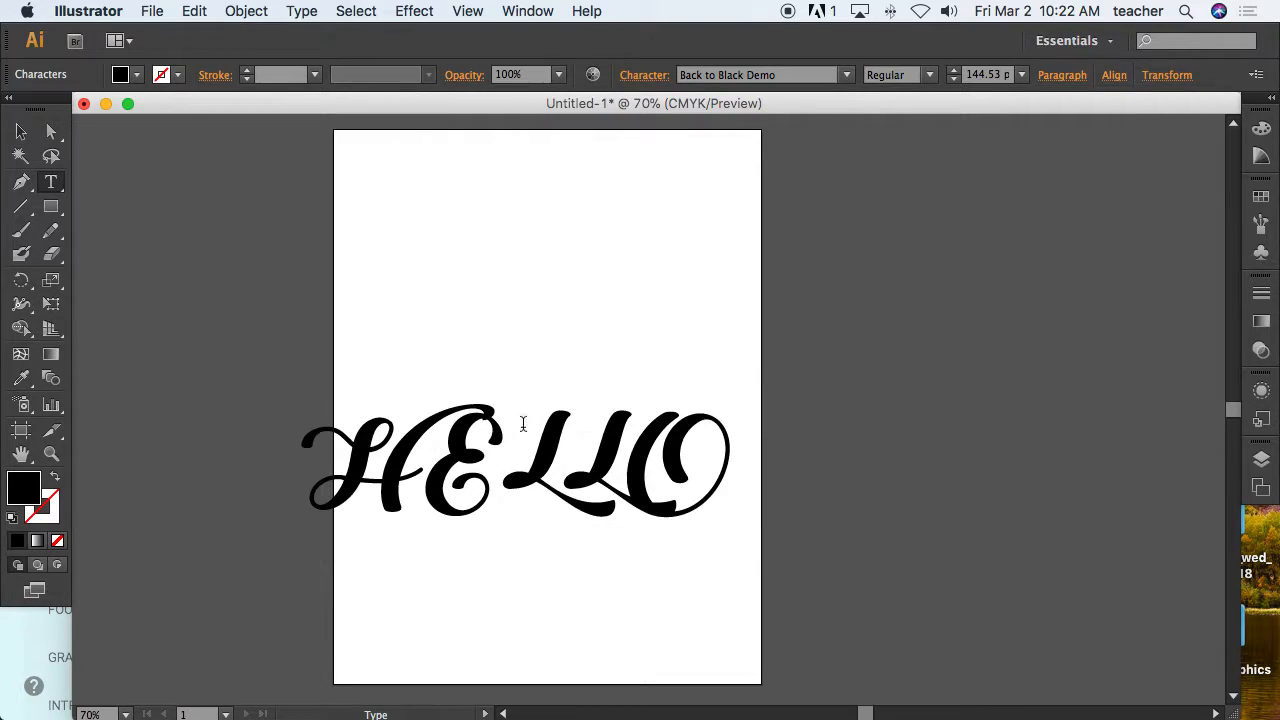
left_click_drag(447, 450, 773, 437)
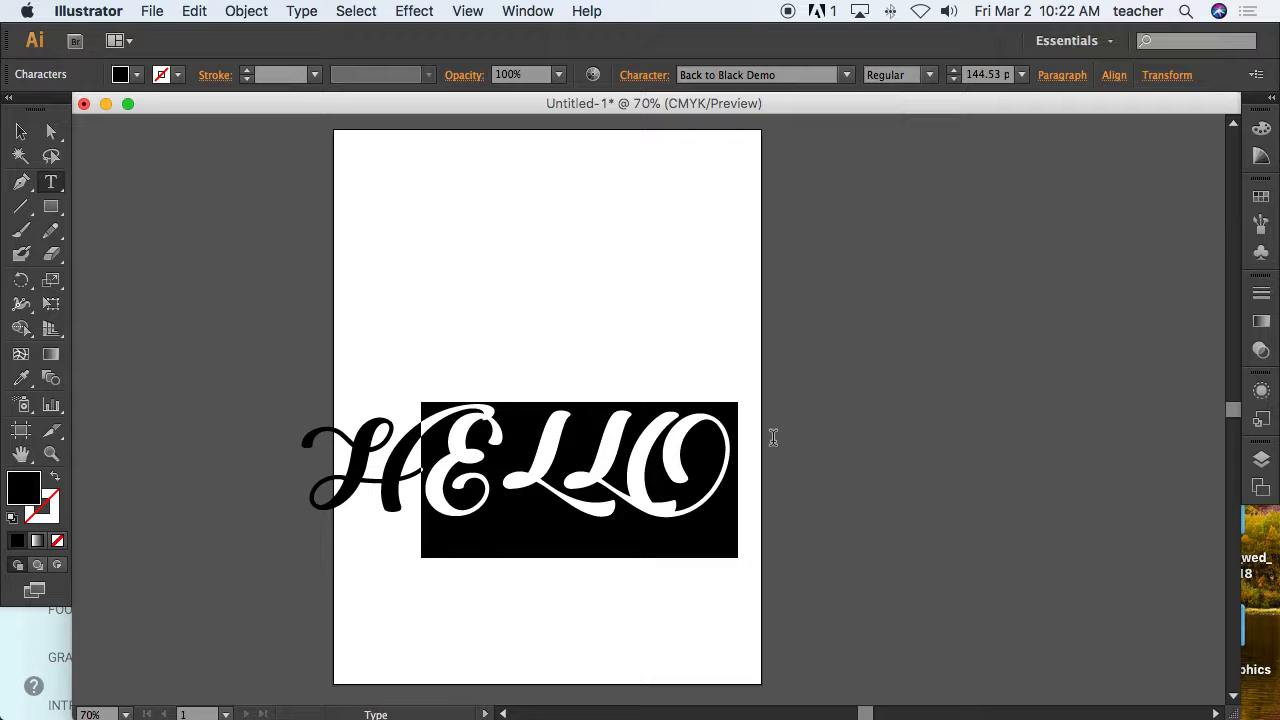
left_click_drag(479, 488, 763, 451)
left_click(312, 14)
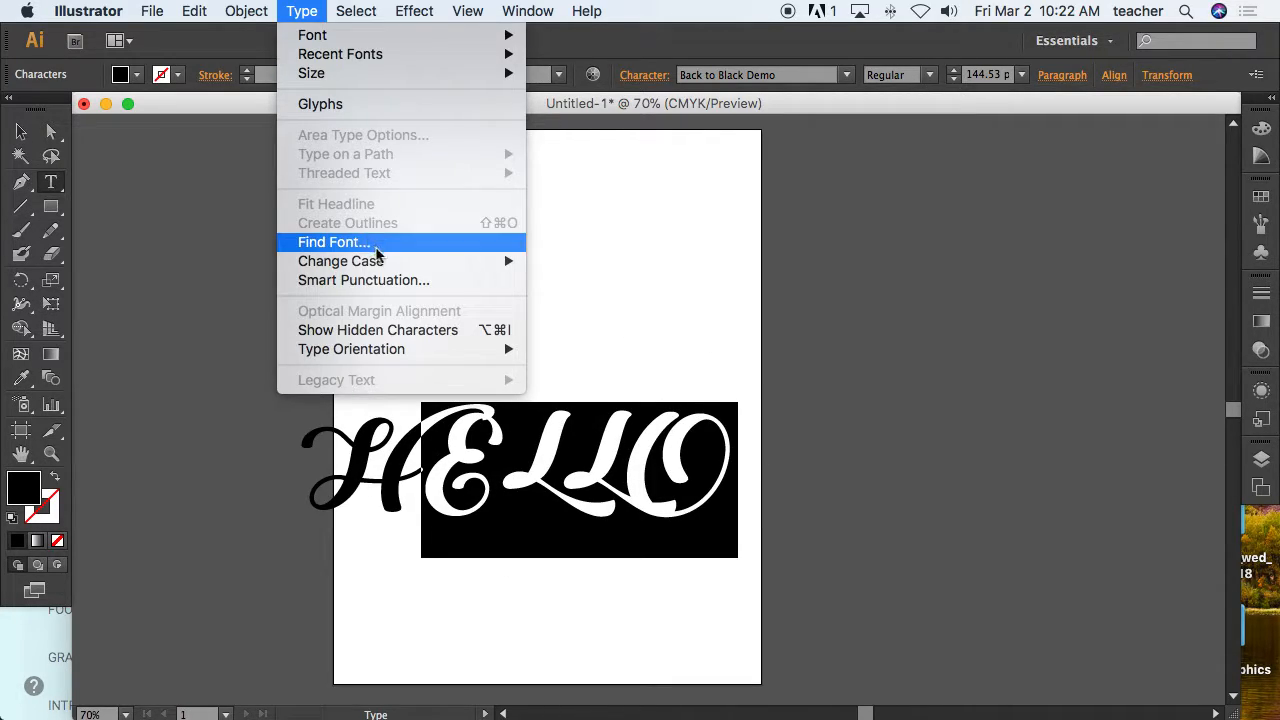
mouse_move(413, 263)
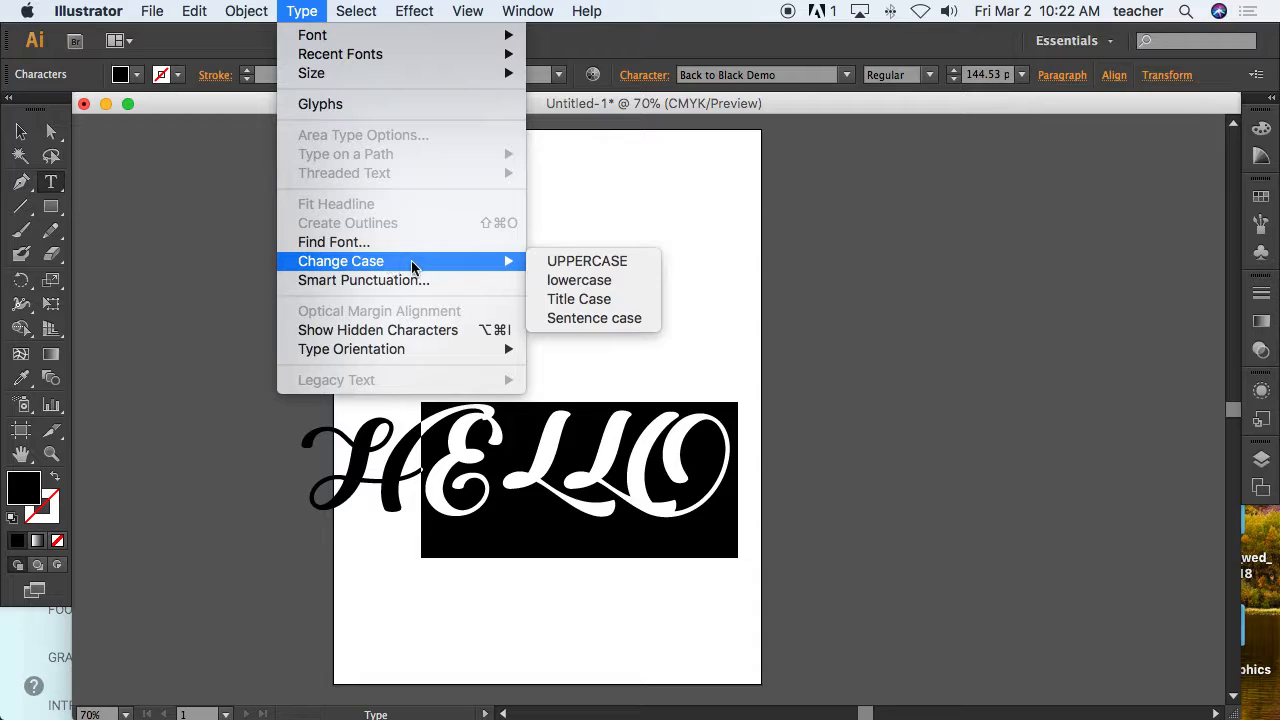
left_click(565, 279)
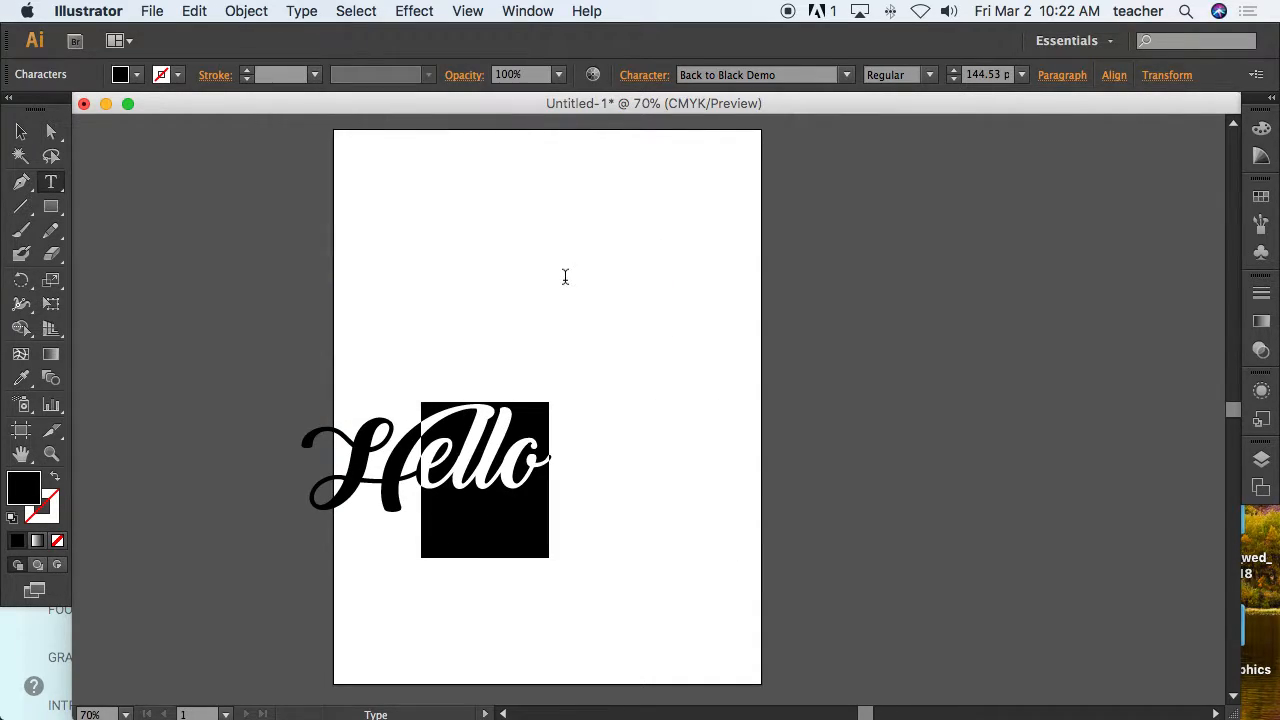
Duplicate the Hello text above the original and select all of the copy's characters.
left_click(21, 131)
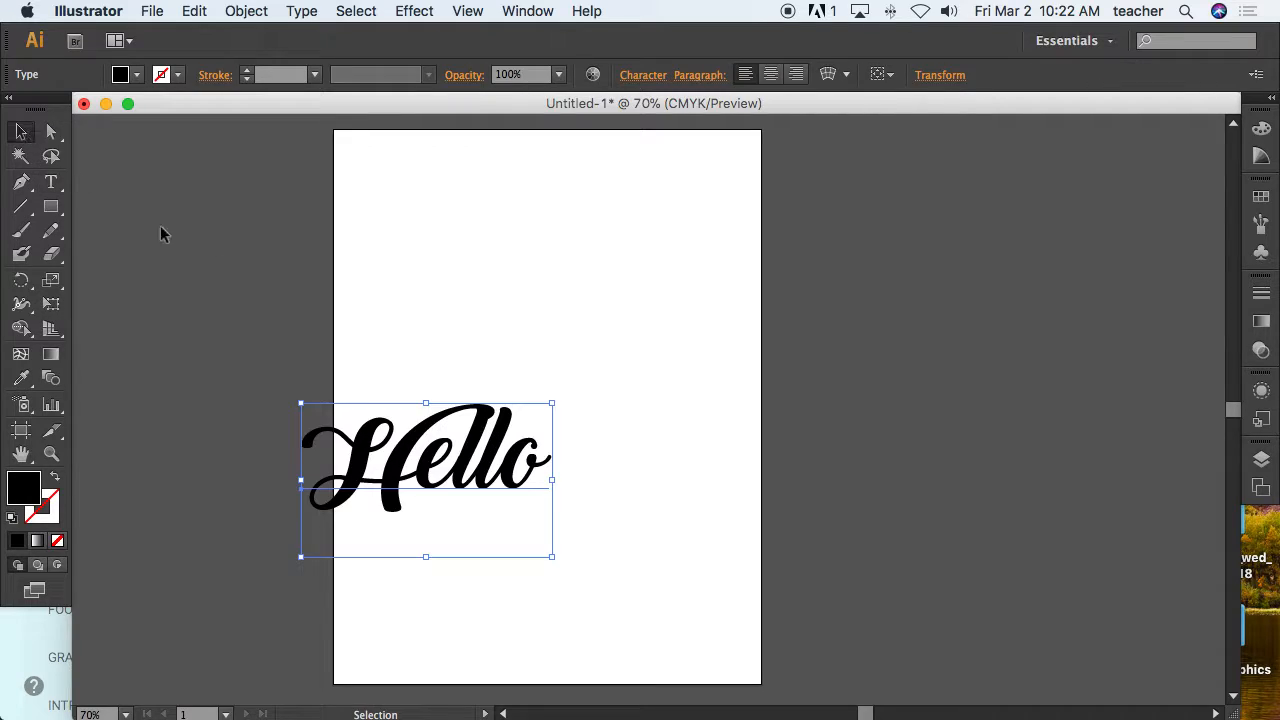
left_click_drag(480, 436, 580, 258)
double_click(577, 256)
key("super+a")
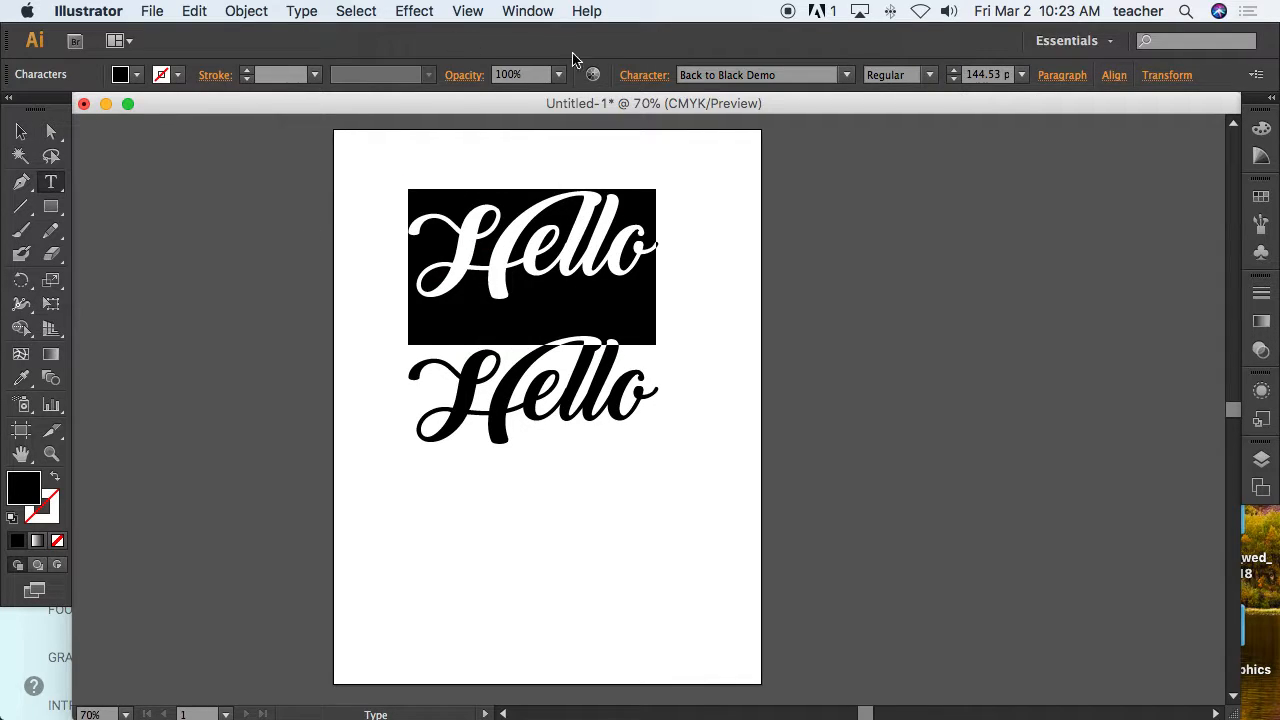
Browse the font list and set the copied Hello's font to Arial in the Bold style.
left_click(640, 80)
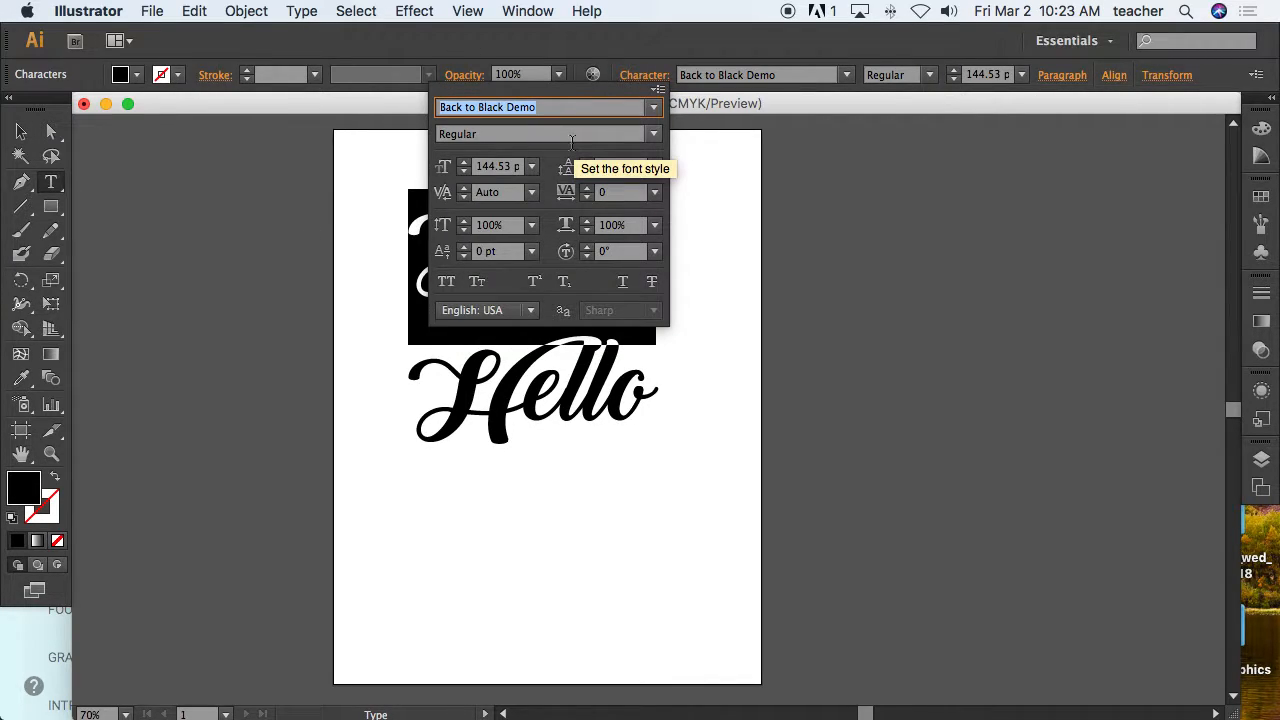
left_click(653, 107)
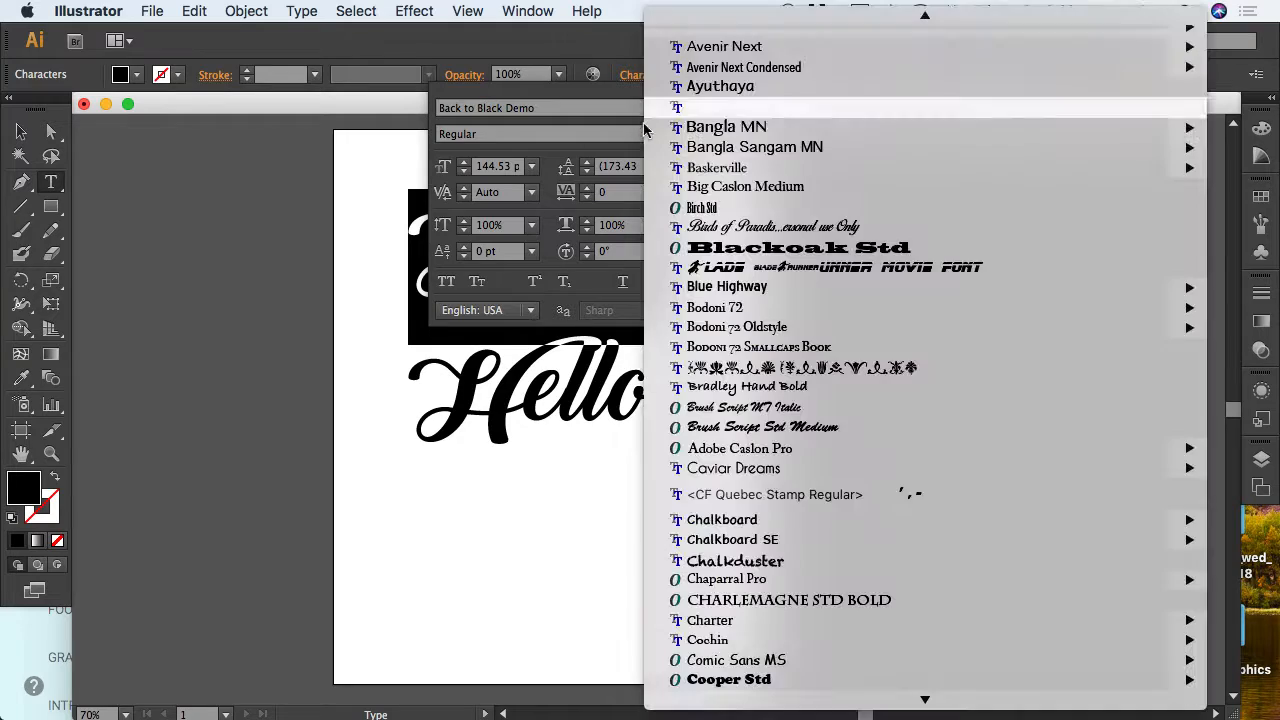
scroll(712, 165, "up", 6)
left_click(708, 140)
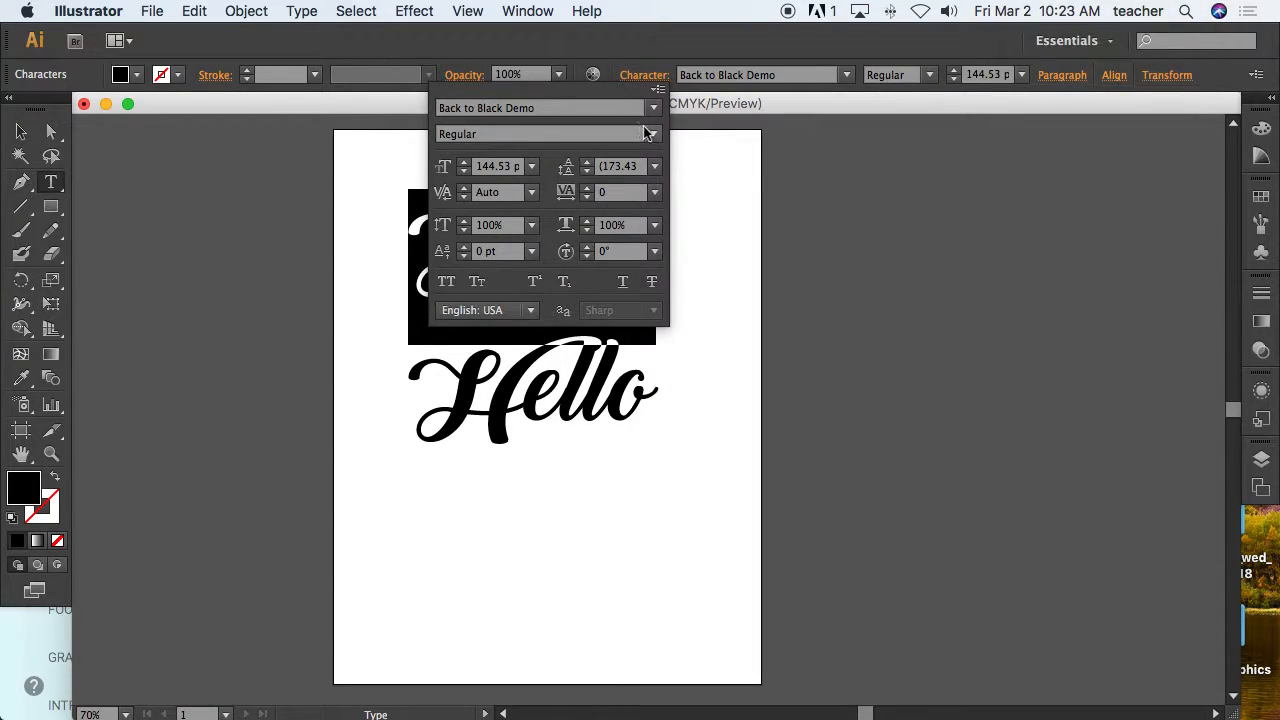
left_click(653, 107)
scroll(700, 32, "up", 2)
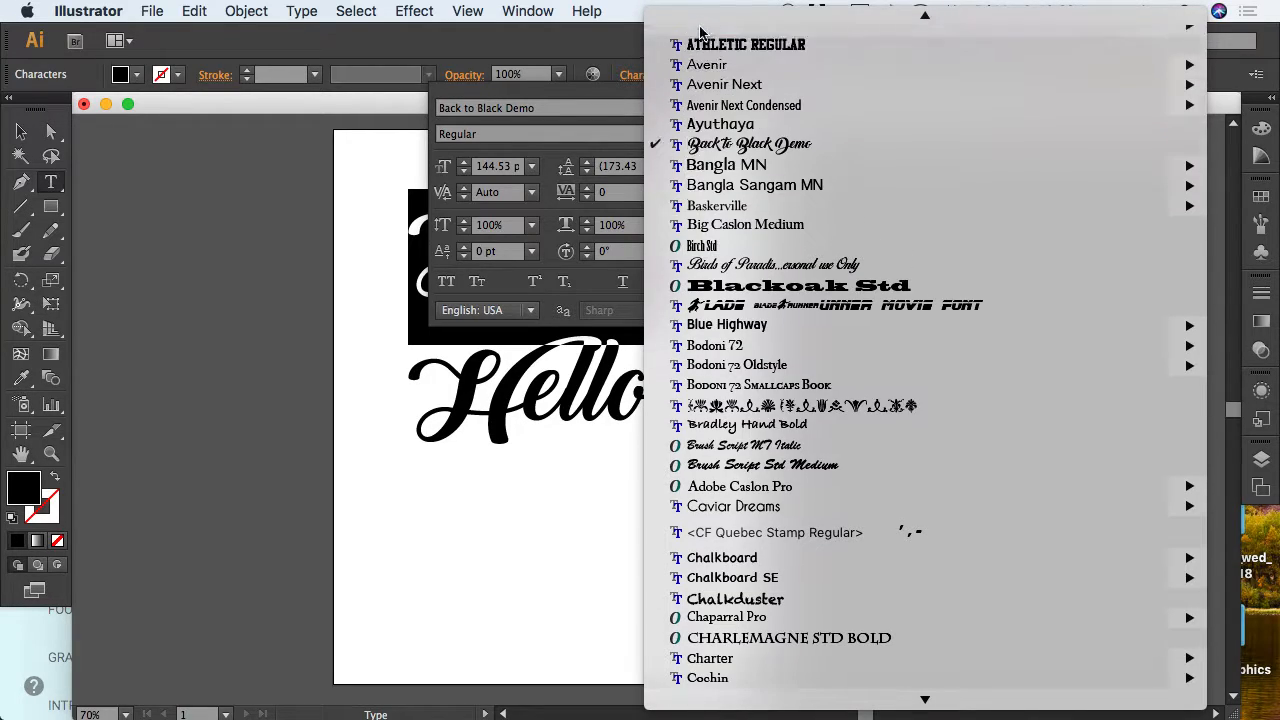
scroll(745, 45, "down", 5)
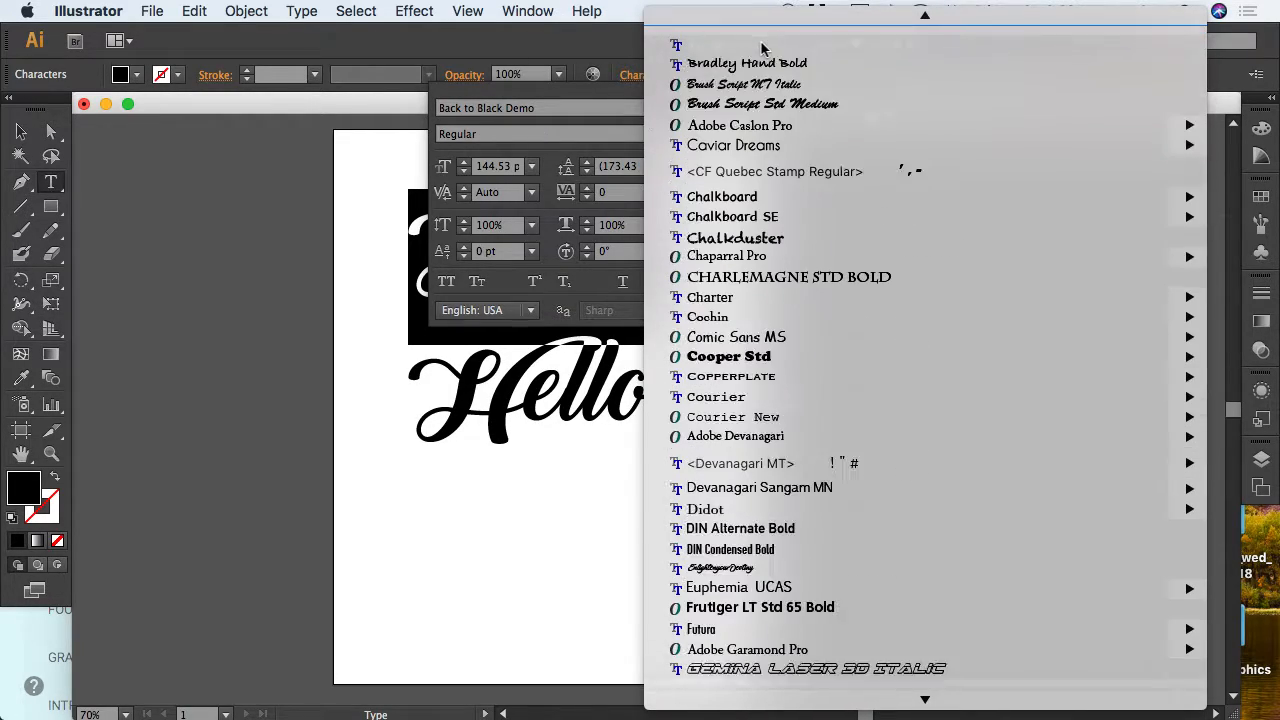
mouse_move(734, 290)
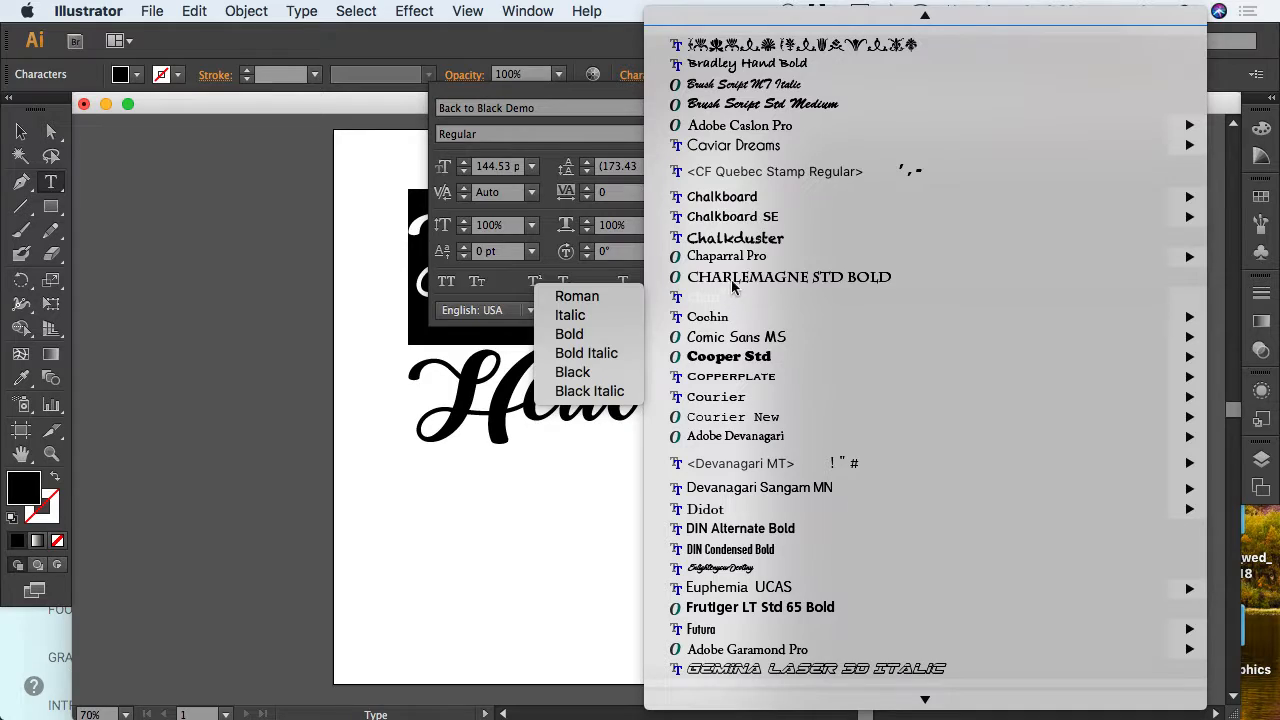
mouse_move(926, 18)
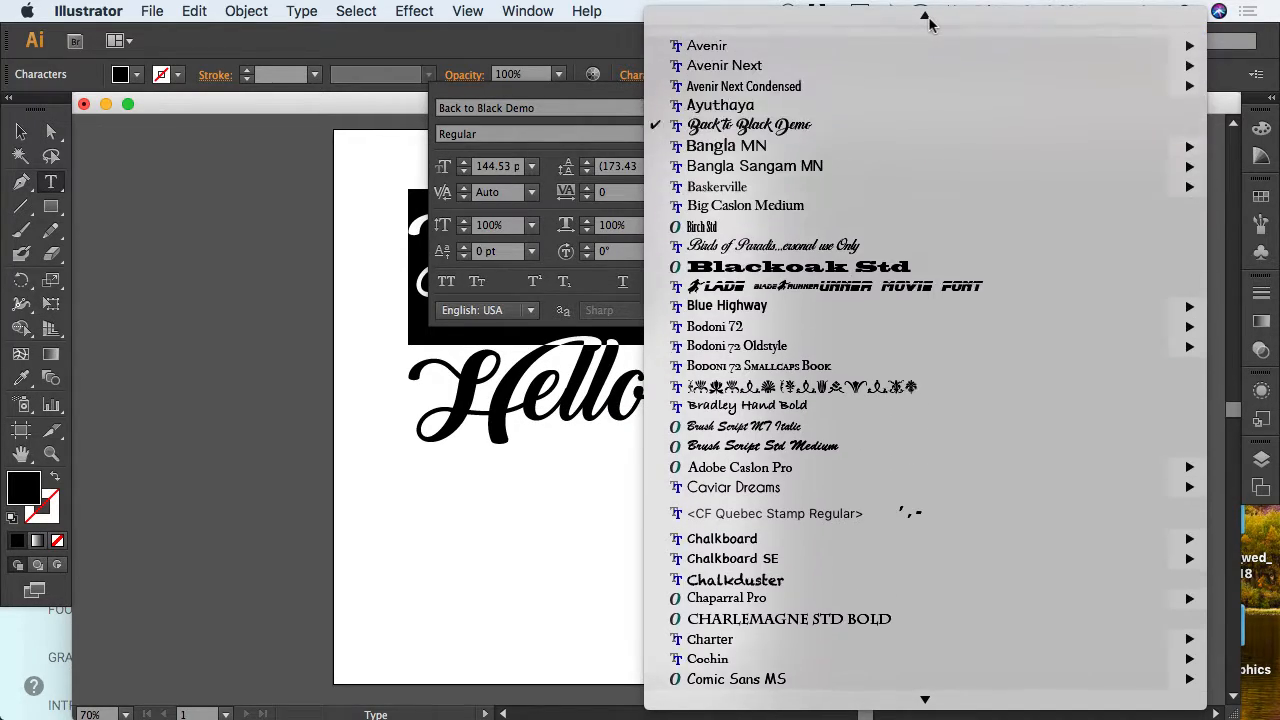
mouse_move(662, 138)
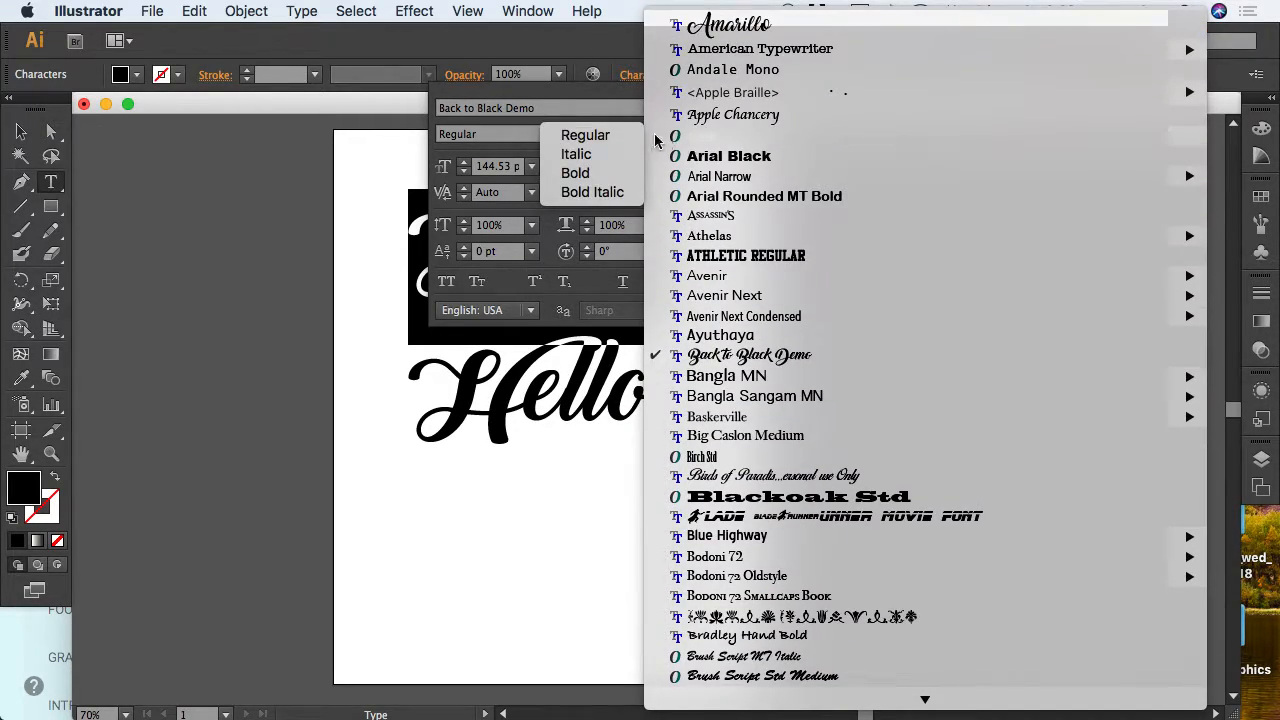
left_click(584, 177)
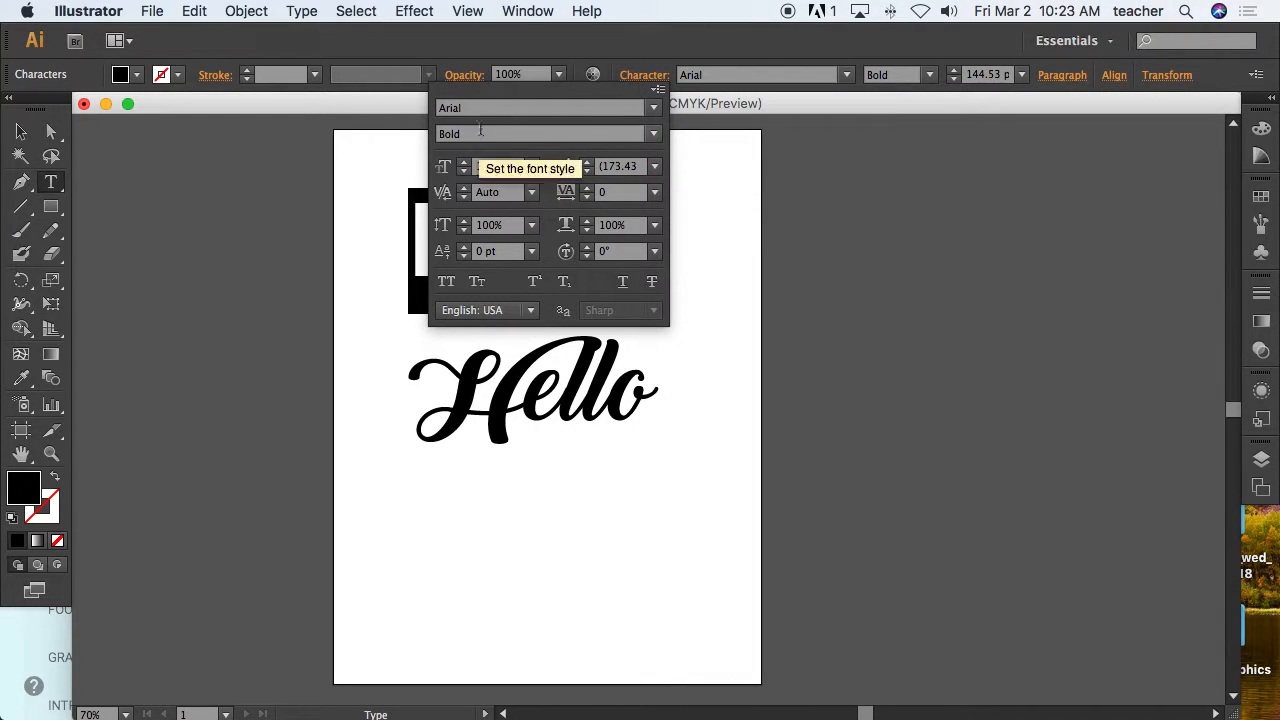
Select all of the copy's letters and change their case to UPPERCASE.
left_click(633, 77)
left_click(572, 236)
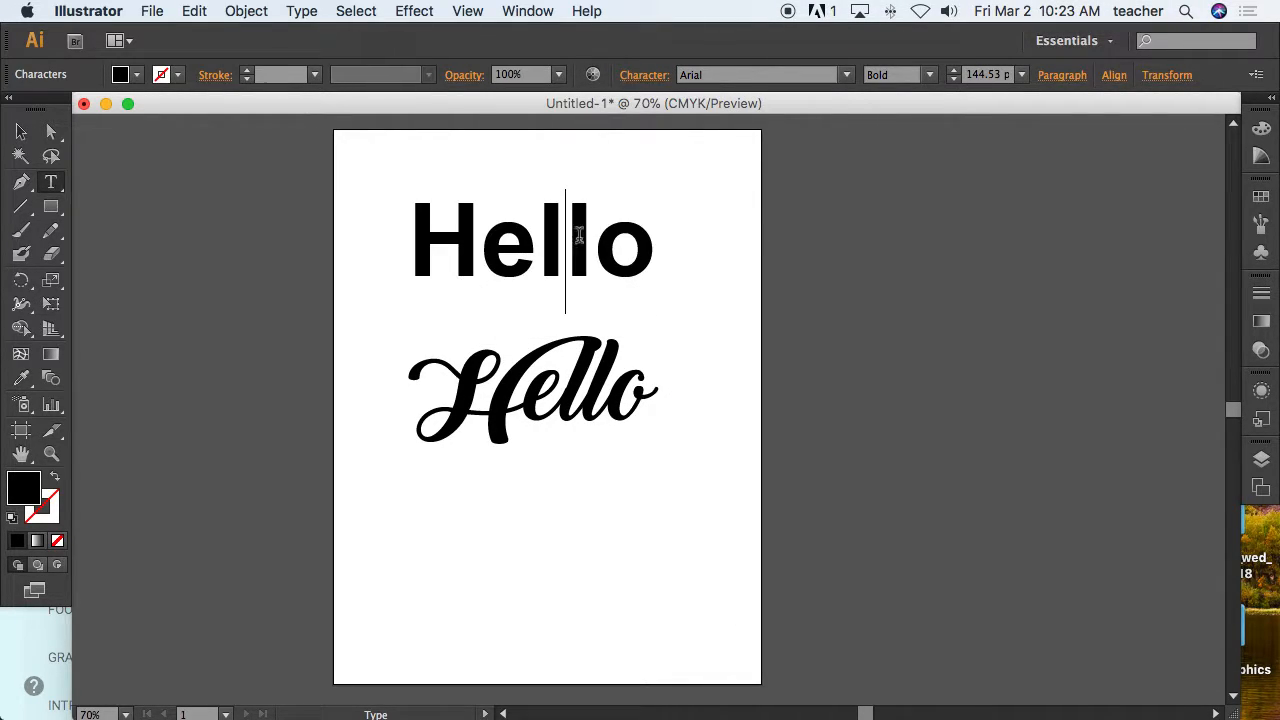
left_click_drag(663, 240, 374, 226)
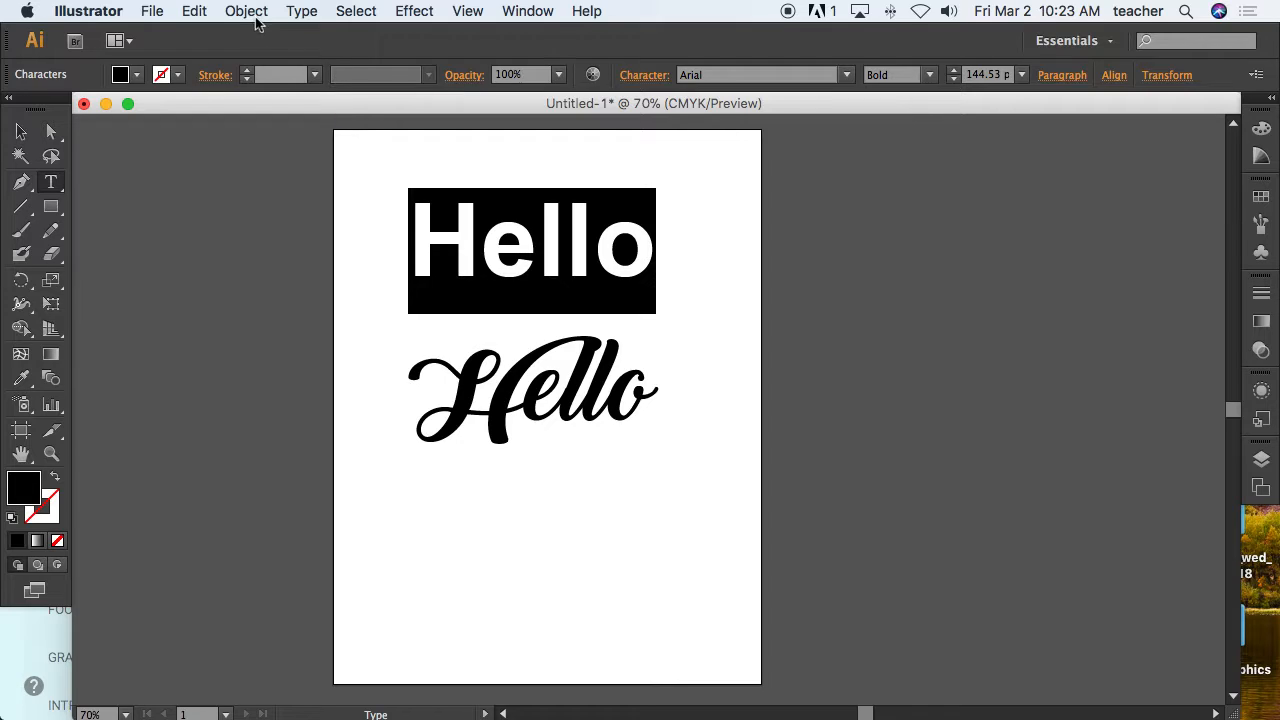
left_click(305, 12)
mouse_move(420, 264)
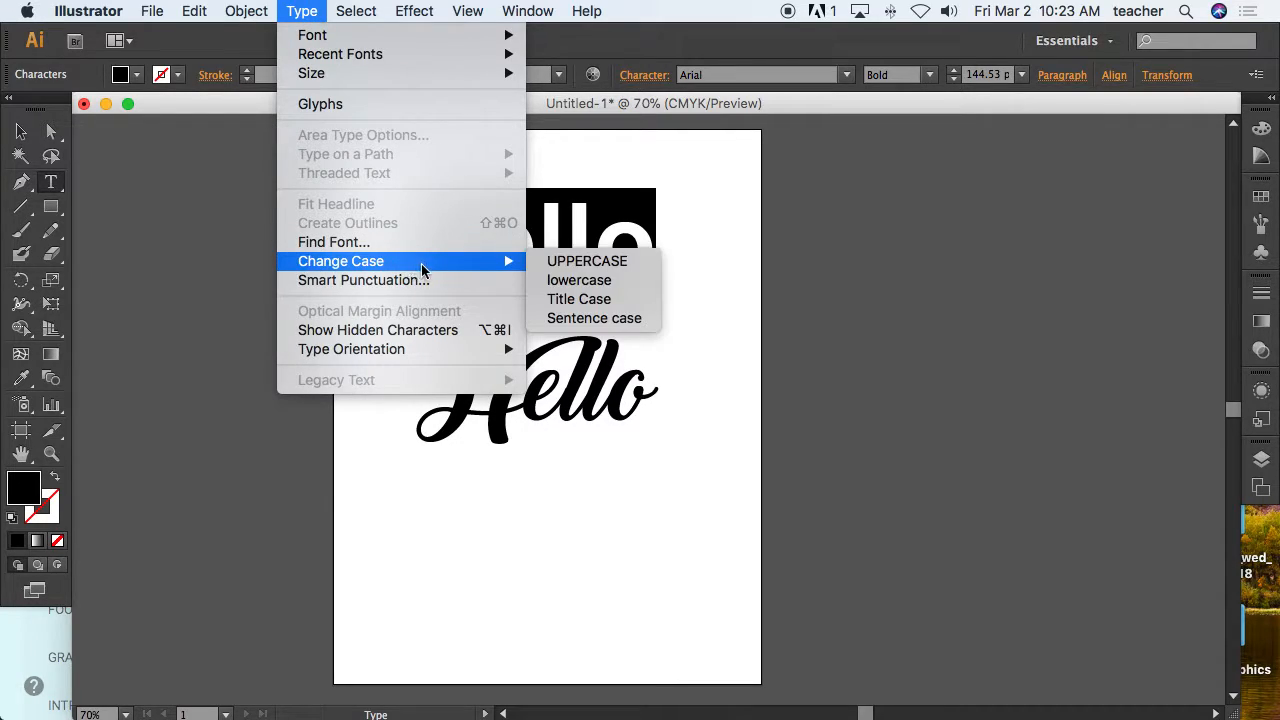
left_click(585, 261)
Move the script Hello off the artboard to the right and position HELLO near the page top.
left_click(22, 133)
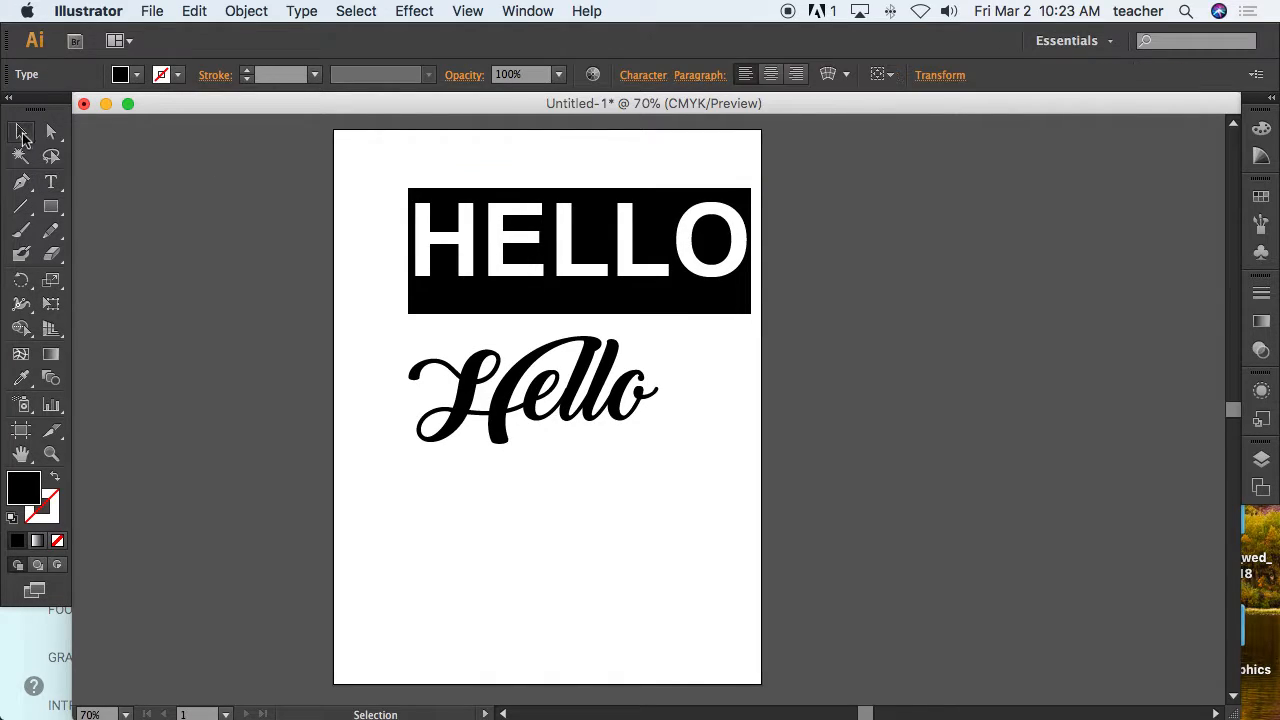
left_click_drag(567, 265, 541, 293)
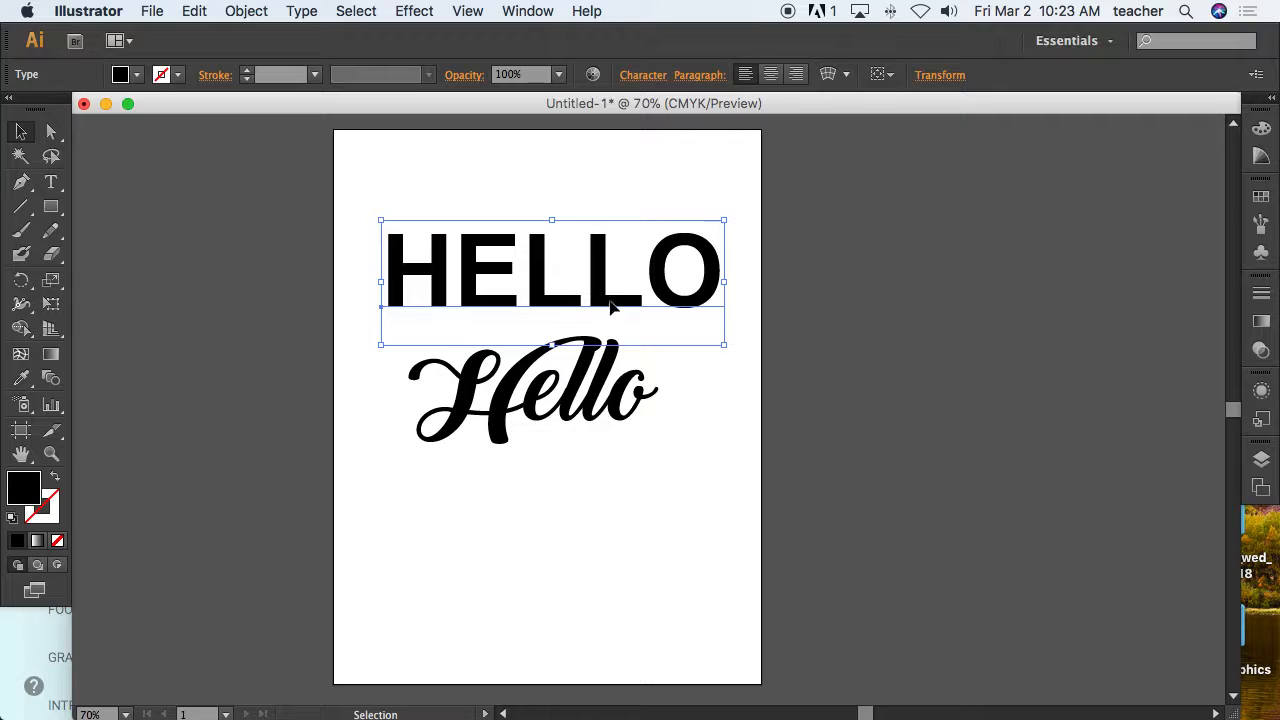
left_click_drag(606, 386, 601, 458)
left_click_drag(598, 316, 616, 293)
left_click_drag(432, 495, 880, 297)
left_click_drag(713, 288, 703, 305)
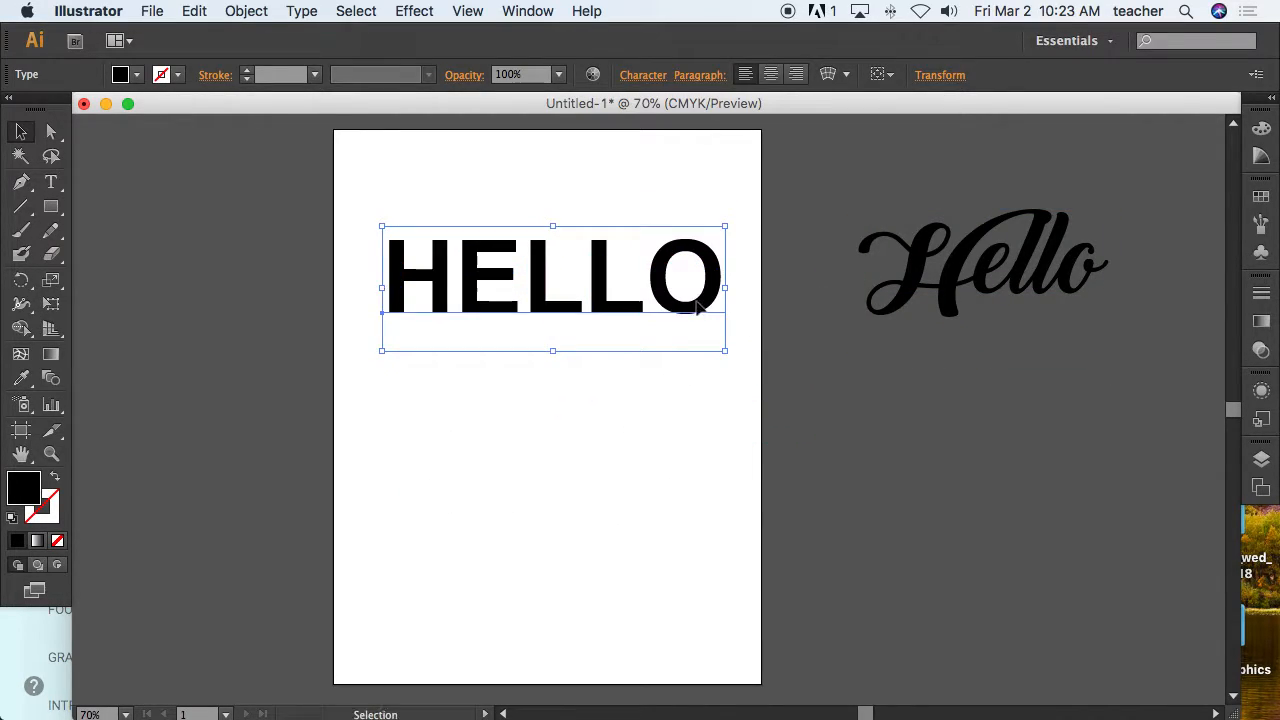
Add two lines below HELLO reading MY NAME and IS followed by the presenter's first name.
double_click(707, 299)
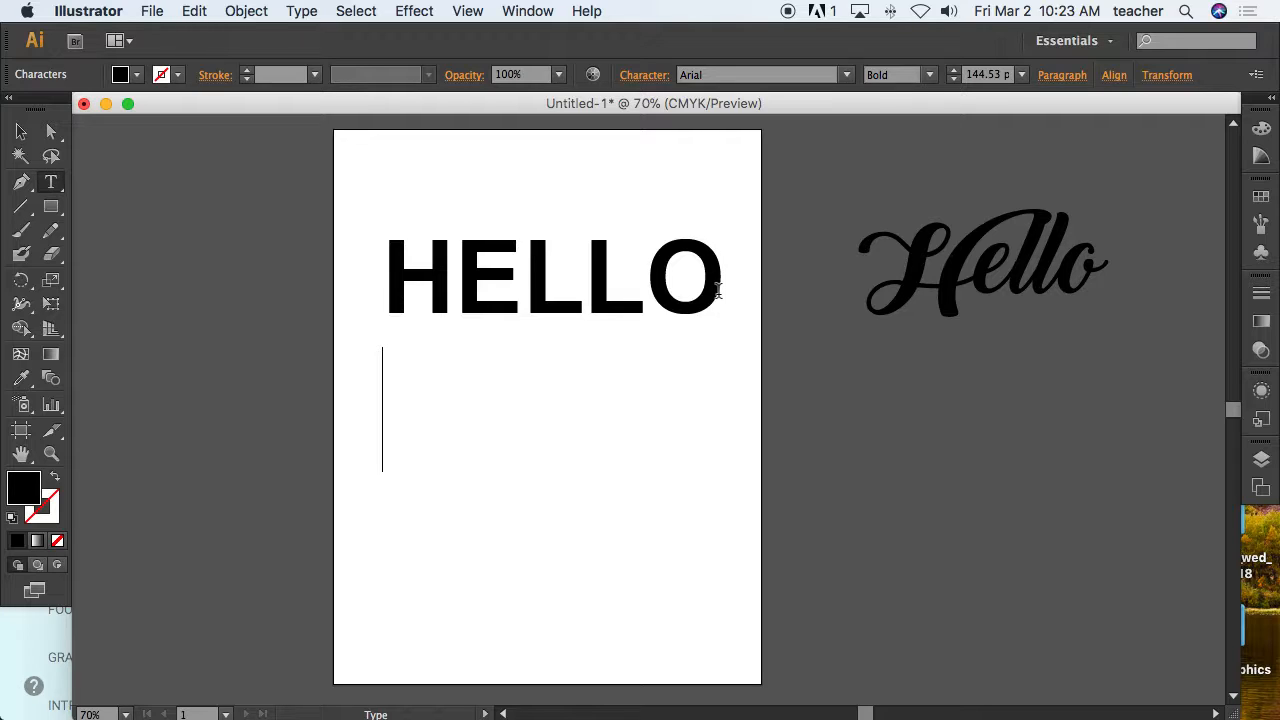
key("Return")
type("MY NAMES")
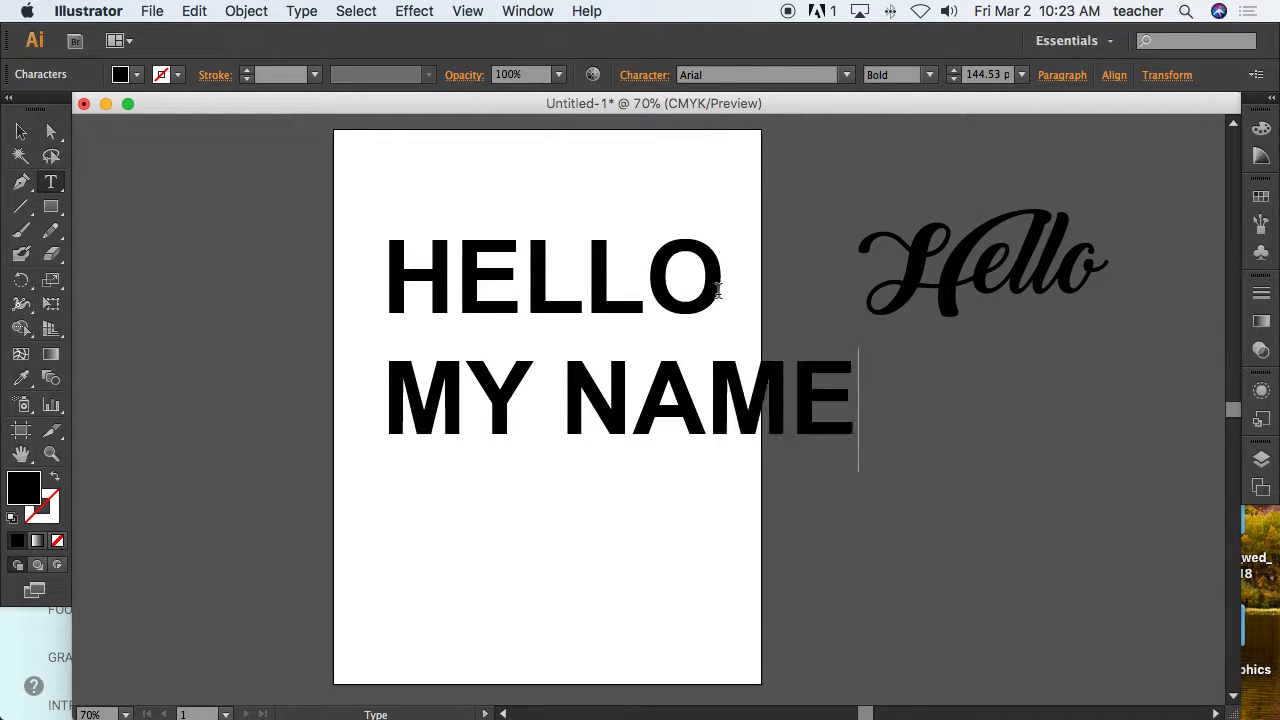
key("BackSpace")
type("S")
key("BackSpace")
type("IS DAVE")
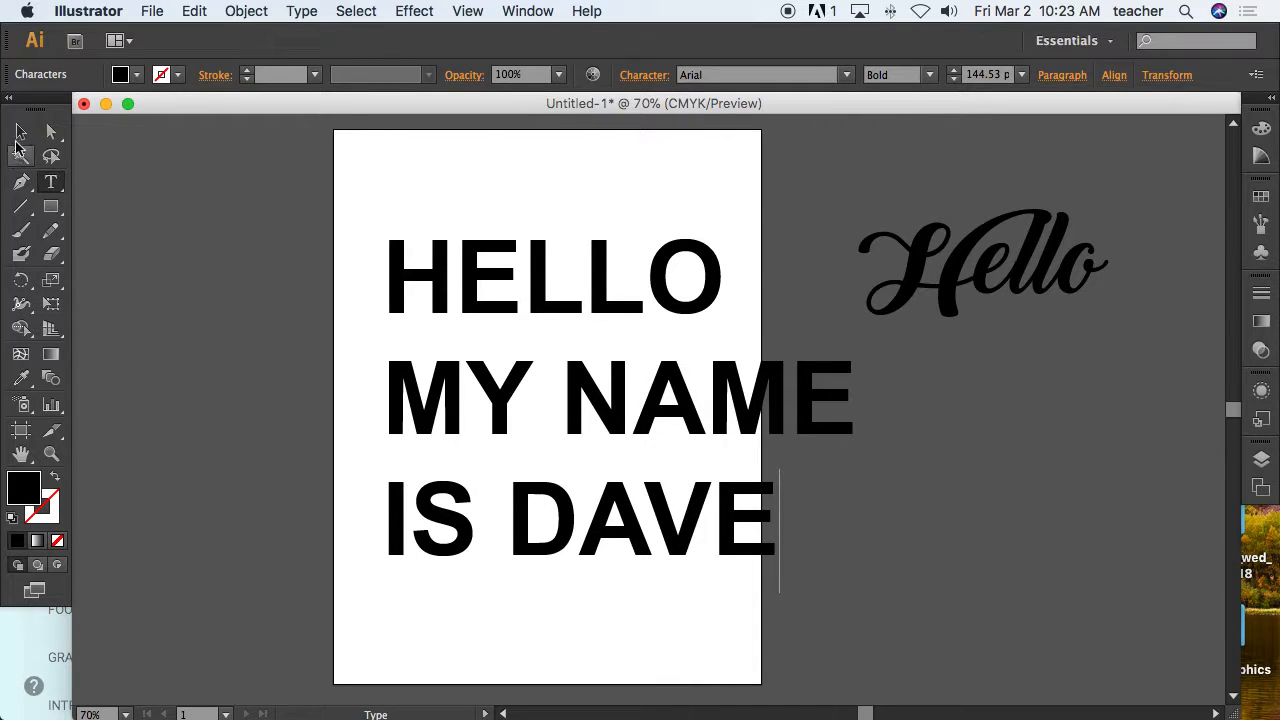
Select all three lines of text and tighten their leading with the keyboard.
key("Escape")
double_click(648, 522)
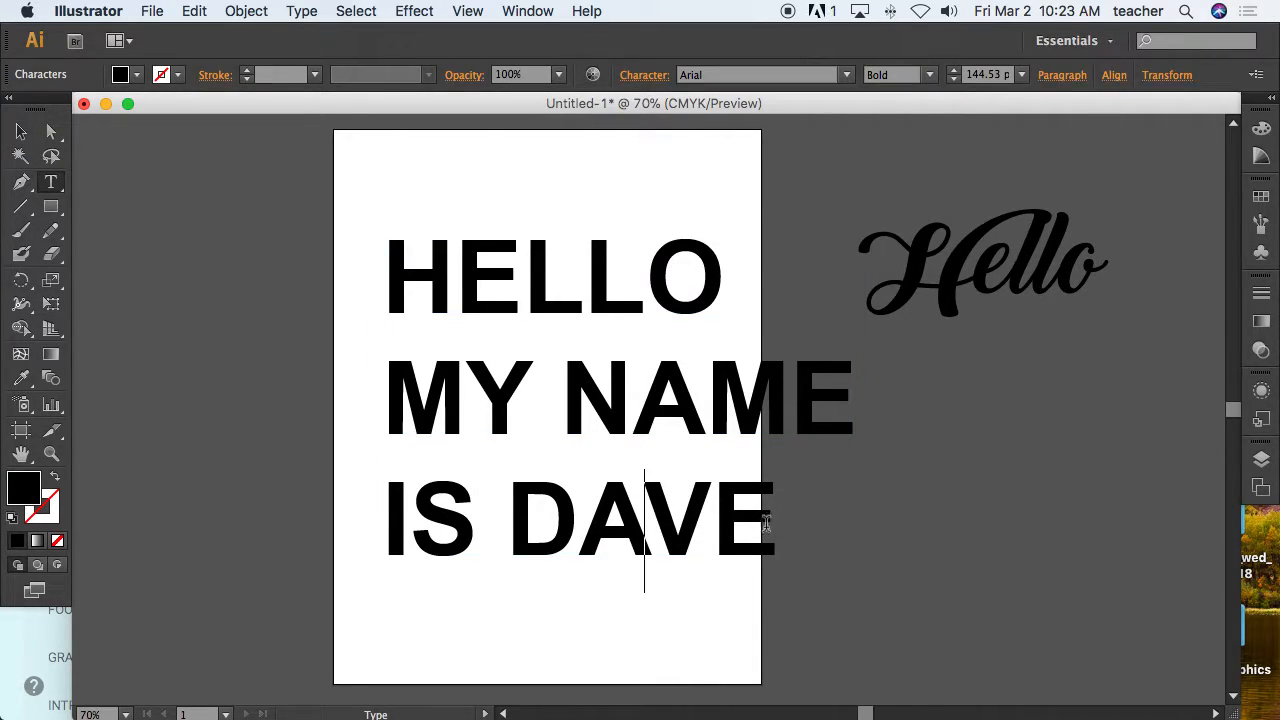
left_click_drag(780, 520, 368, 283)
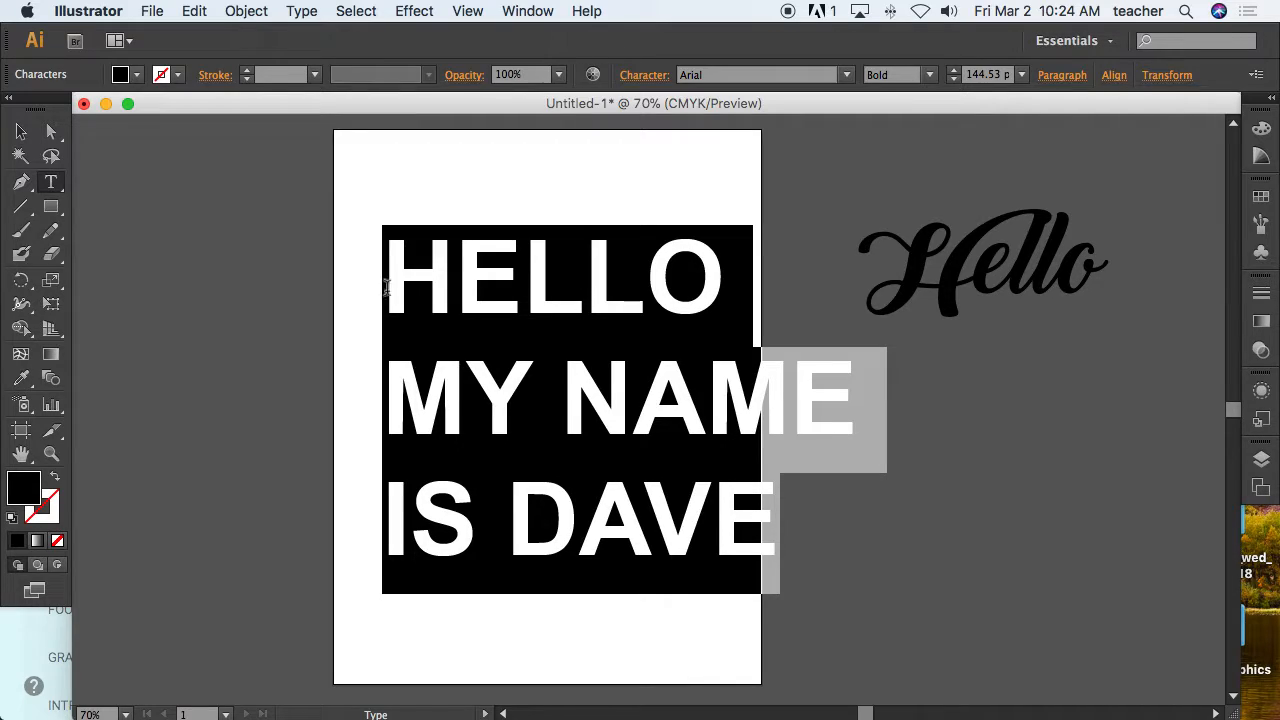
left_click(456, 328)
left_click_drag(790, 517, 385, 290)
key("alt+Up")
key("alt+Up")
key("alt+Up")
key("alt+Up")
key("alt+Up")
key("alt+Up")
key("alt+Up")
key("alt+Up")
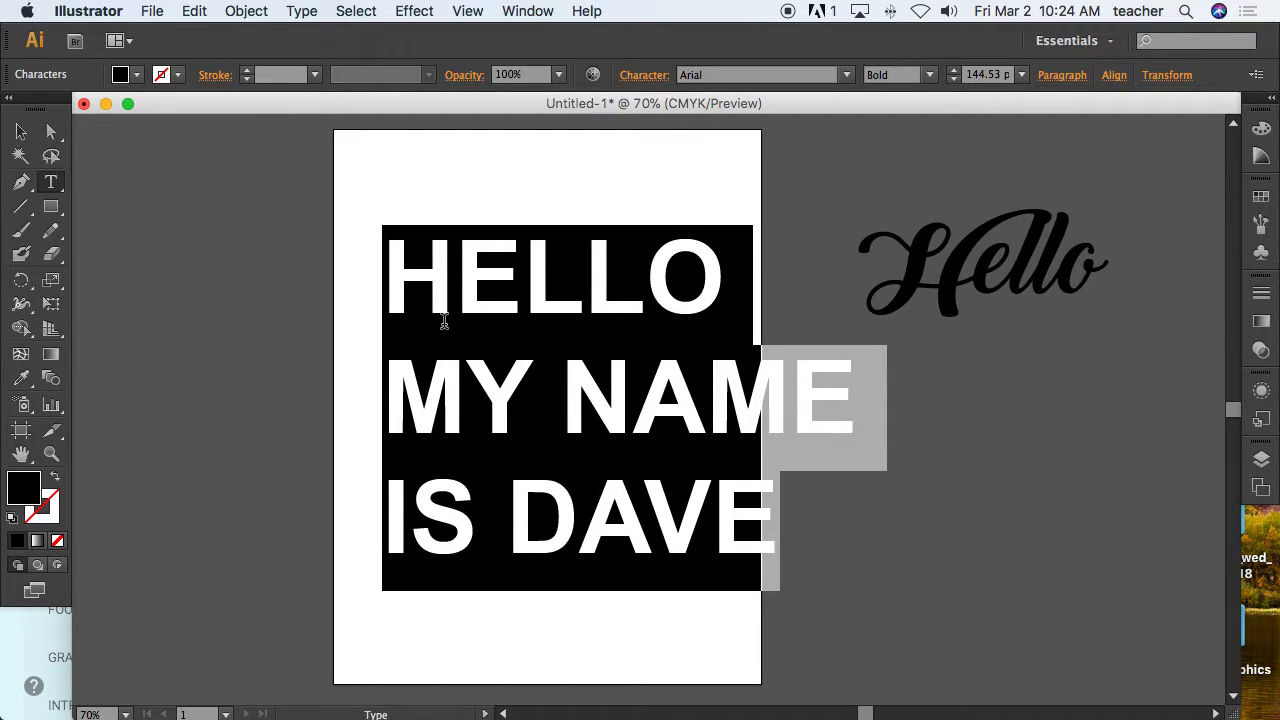
key("alt+Up")
key("alt+Up")
key("alt+Up")
key("alt+Up")
key("alt+Up")
key("alt+Up")
key("alt+Up")
key("alt+Up")
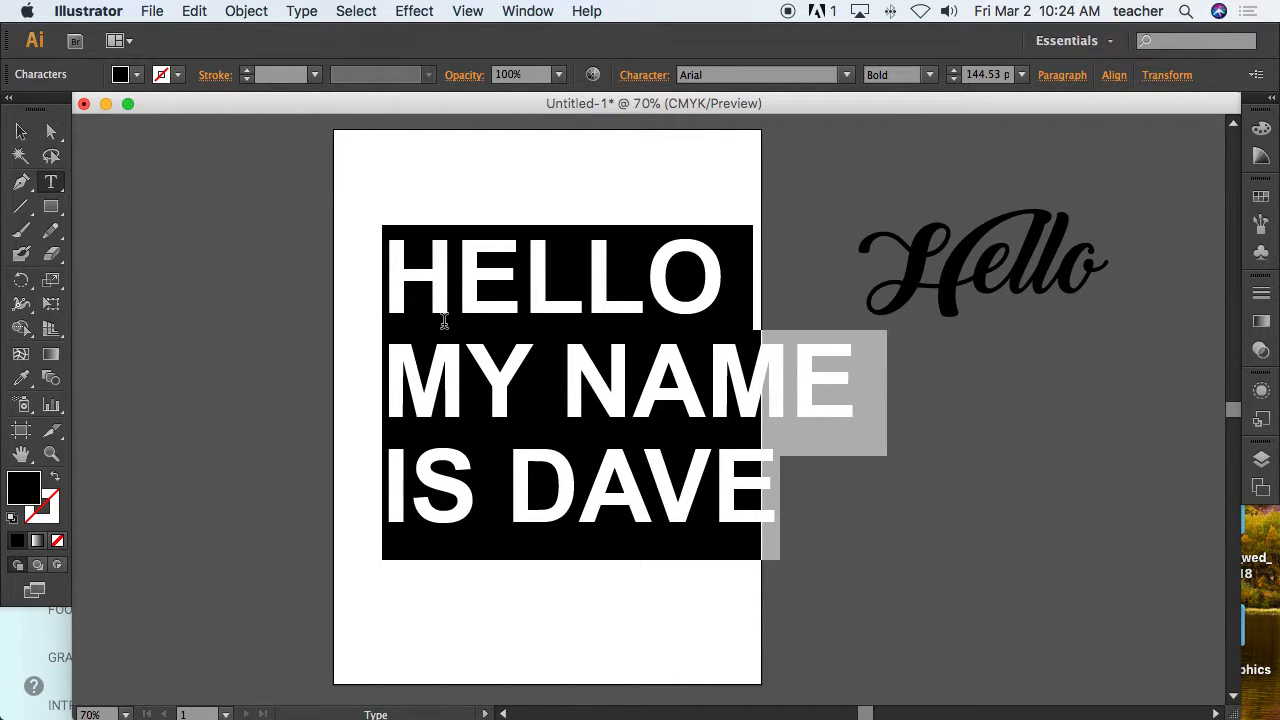
key("alt+Up")
key("alt+Up")
key("alt+Up")
key("alt+Up")
key("alt+Up")
key("alt+Up")
key("alt+Up")
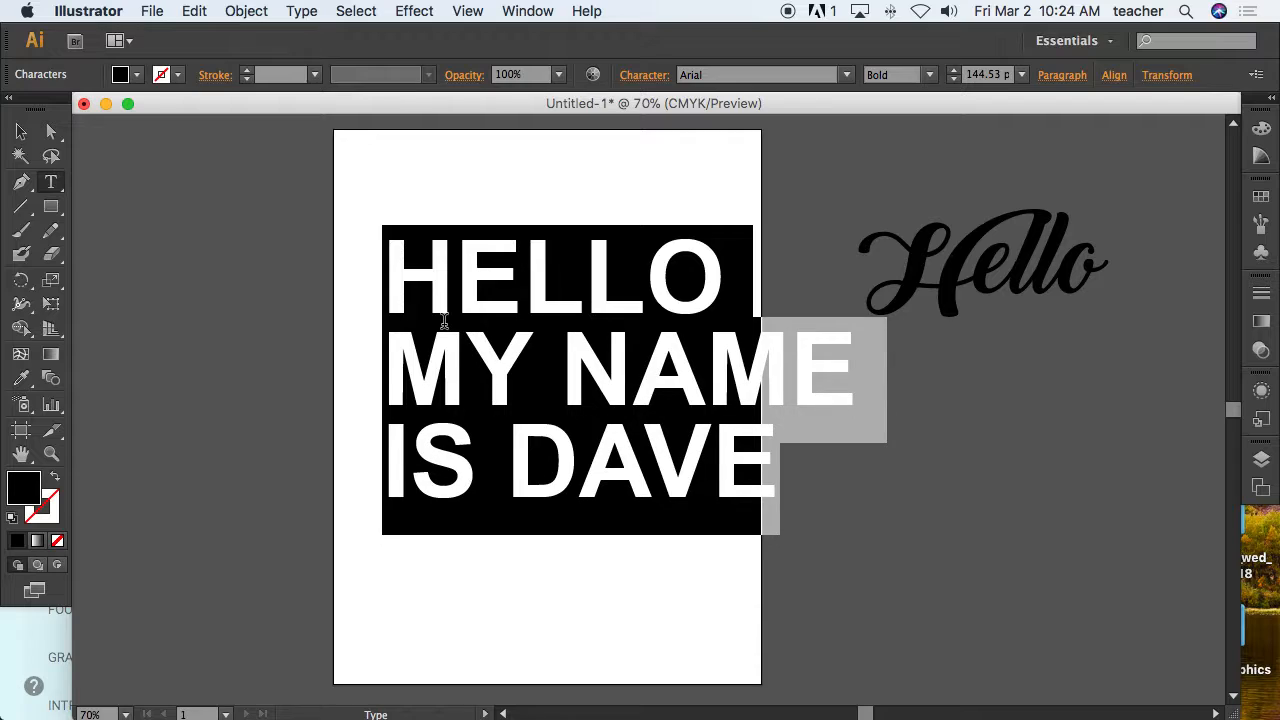
key("alt+Up")
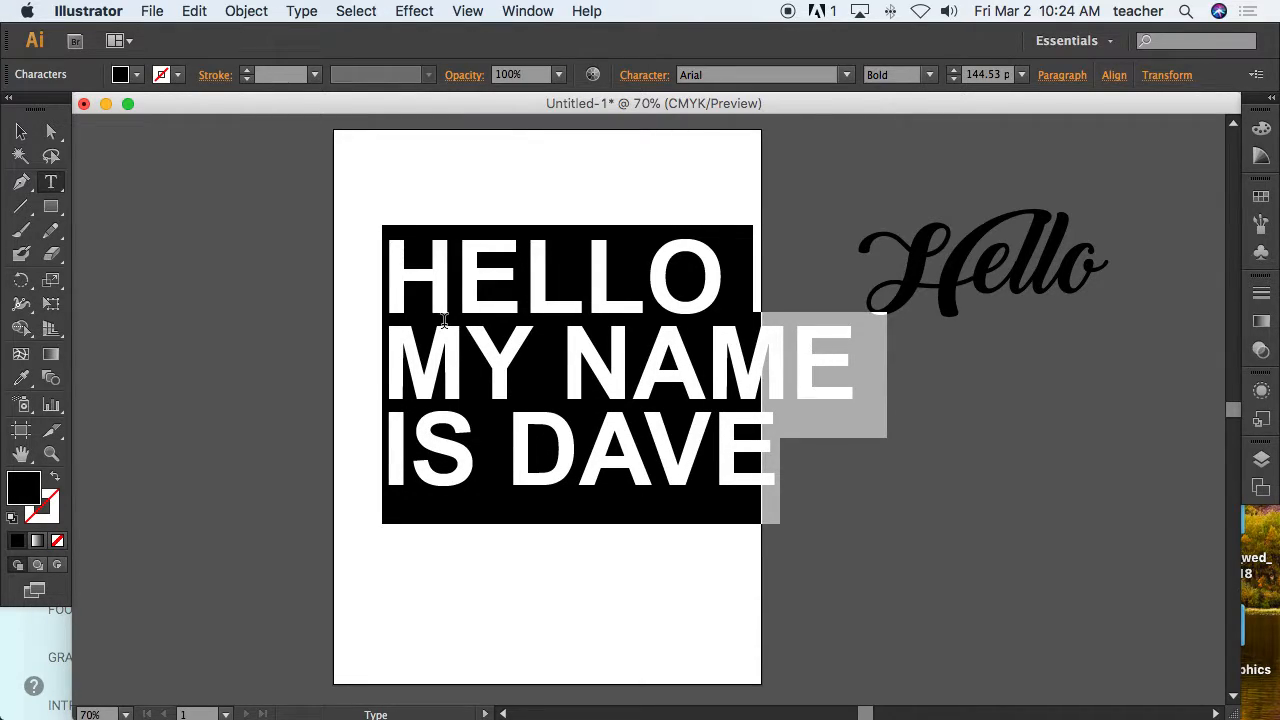
key("alt+Down")
key("alt+Down")
key("alt+Down")
key("alt+Down")
key("alt+Down")
key("alt+Down")
key("alt+Down")
key("alt+Down")
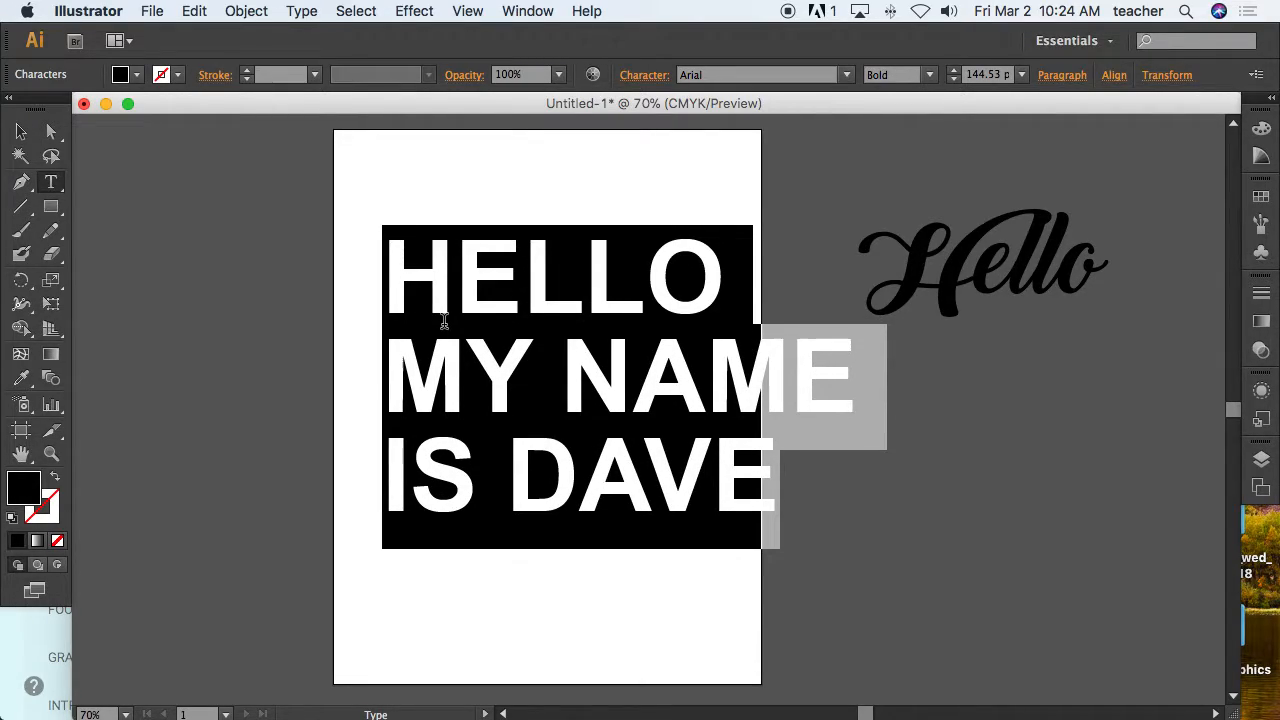
key("alt+Down")
key("alt+Down")
key("alt+Down")
key("alt+Down")
key("alt+Down")
key("alt+Down")
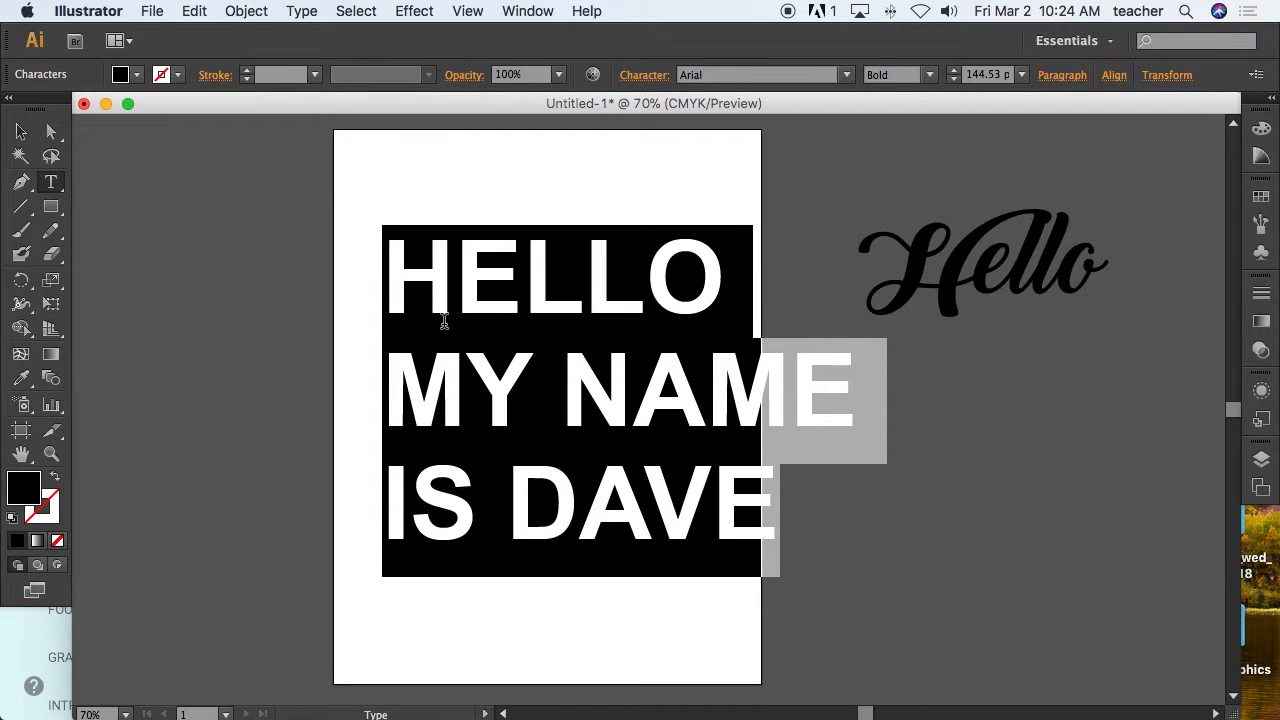
key("alt+Up")
key("alt+Up")
key("alt+Up")
key("alt+Up")
key("alt+Up")
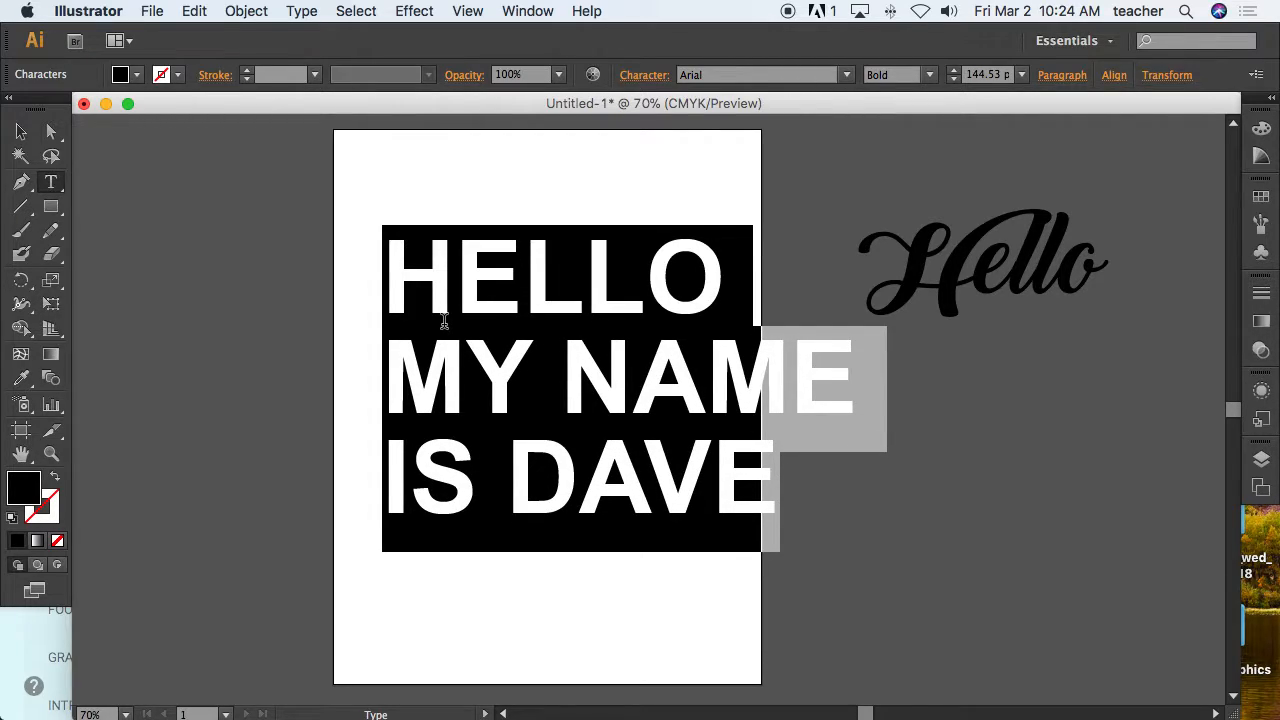
Select only the last line and reduce its leading to pull it closer to MY NAME.
left_click(444, 320)
left_click(531, 334)
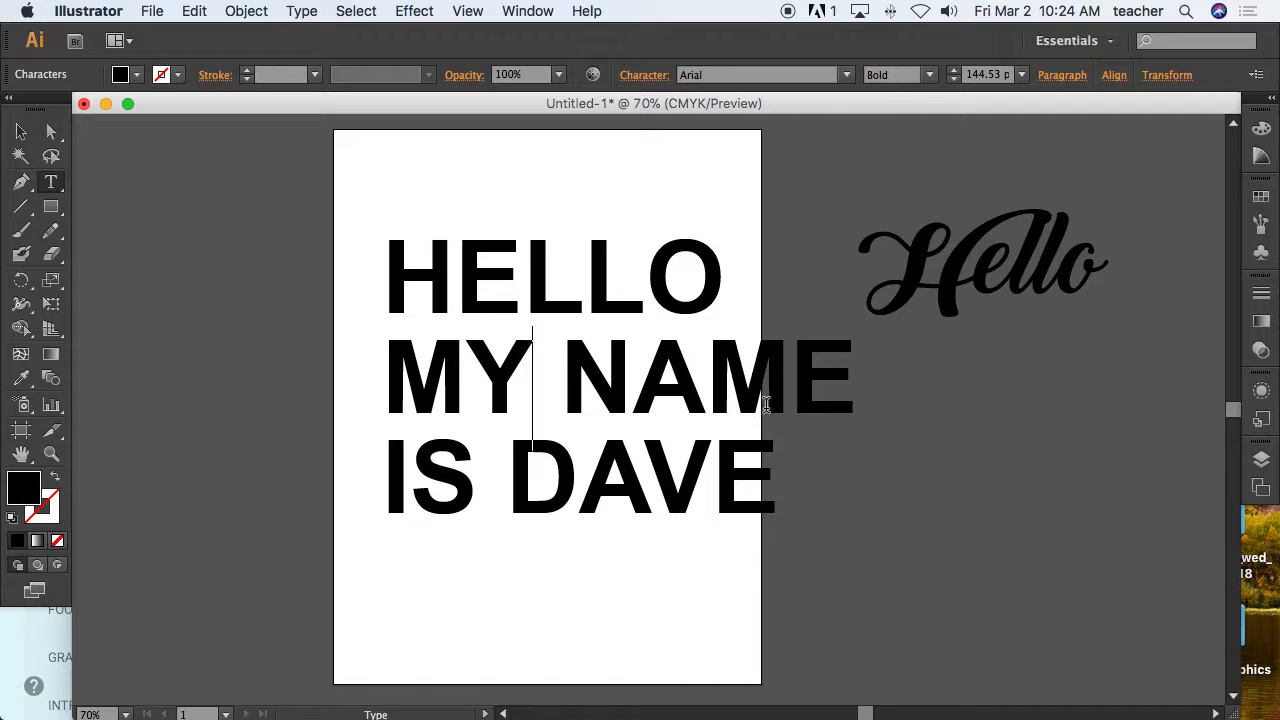
left_click(860, 380)
left_click_drag(765, 477, 356, 440)
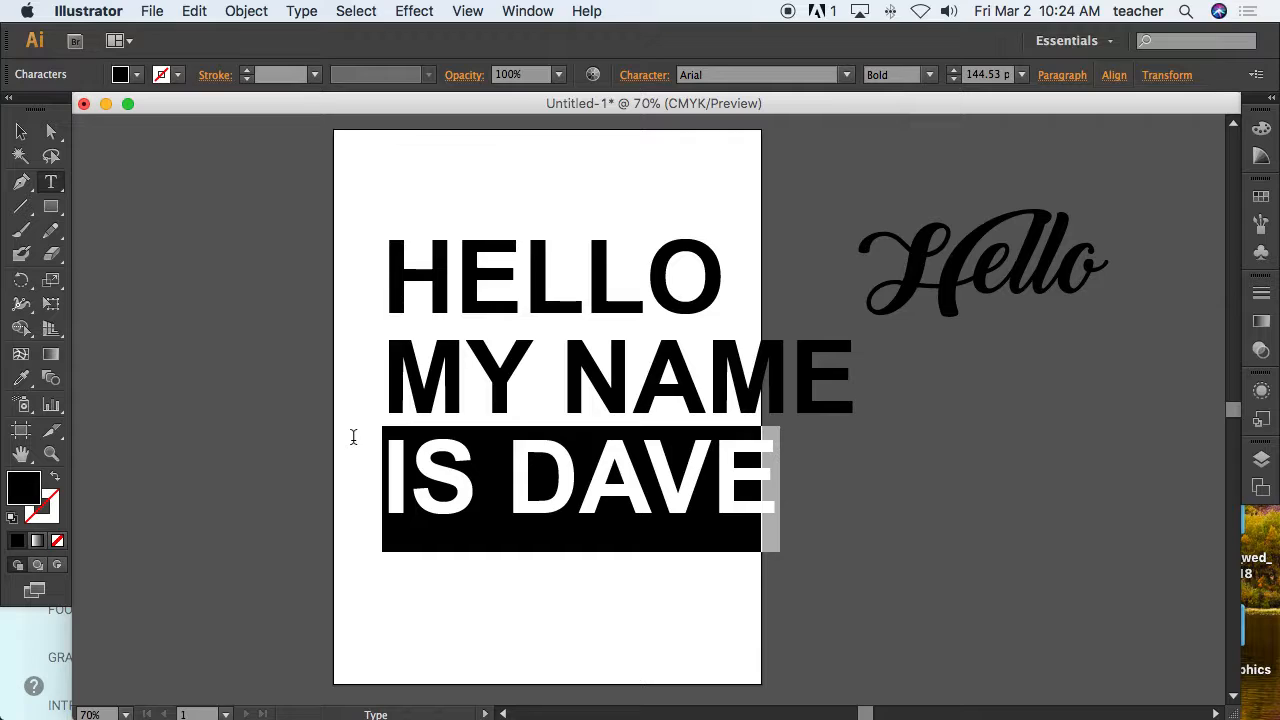
key("alt+Up")
key("alt+Up")
key("alt+Up")
key("alt+Up")
key("alt+Up")
key("alt+Up")
key("alt+Up")
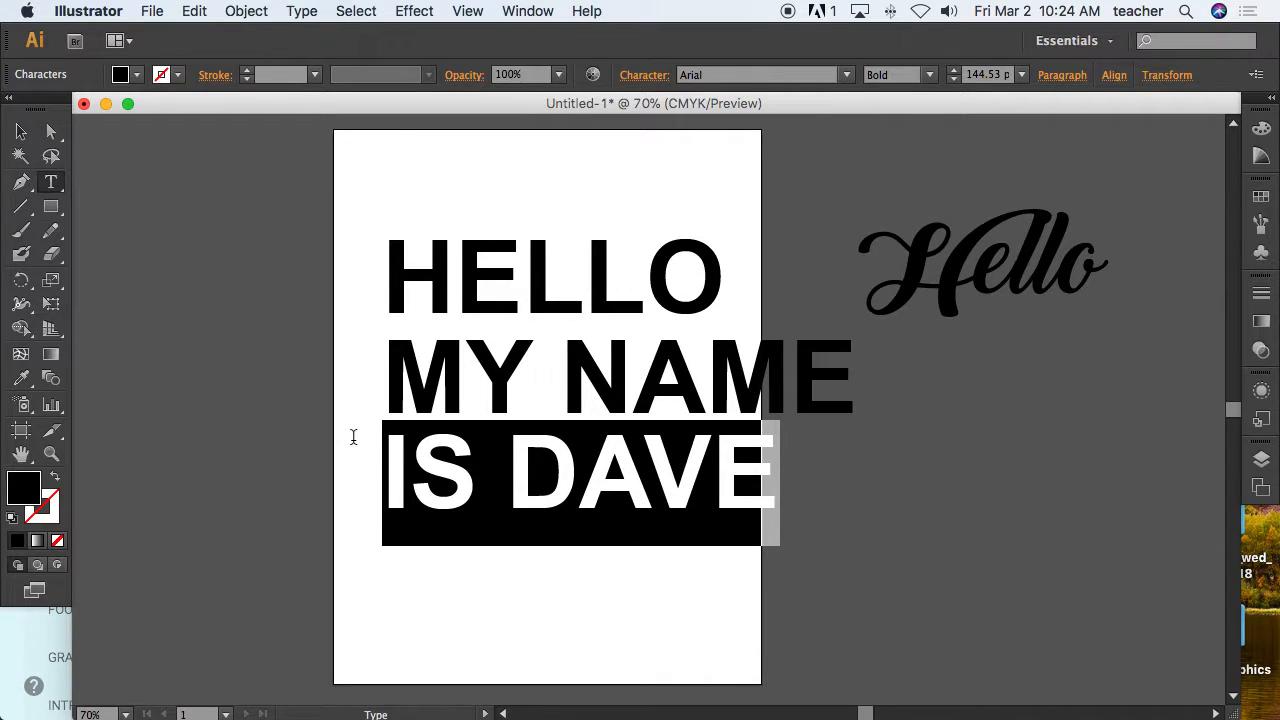
key("alt+Up")
key("alt+Up")
key("alt+Up")
key("alt+Up")
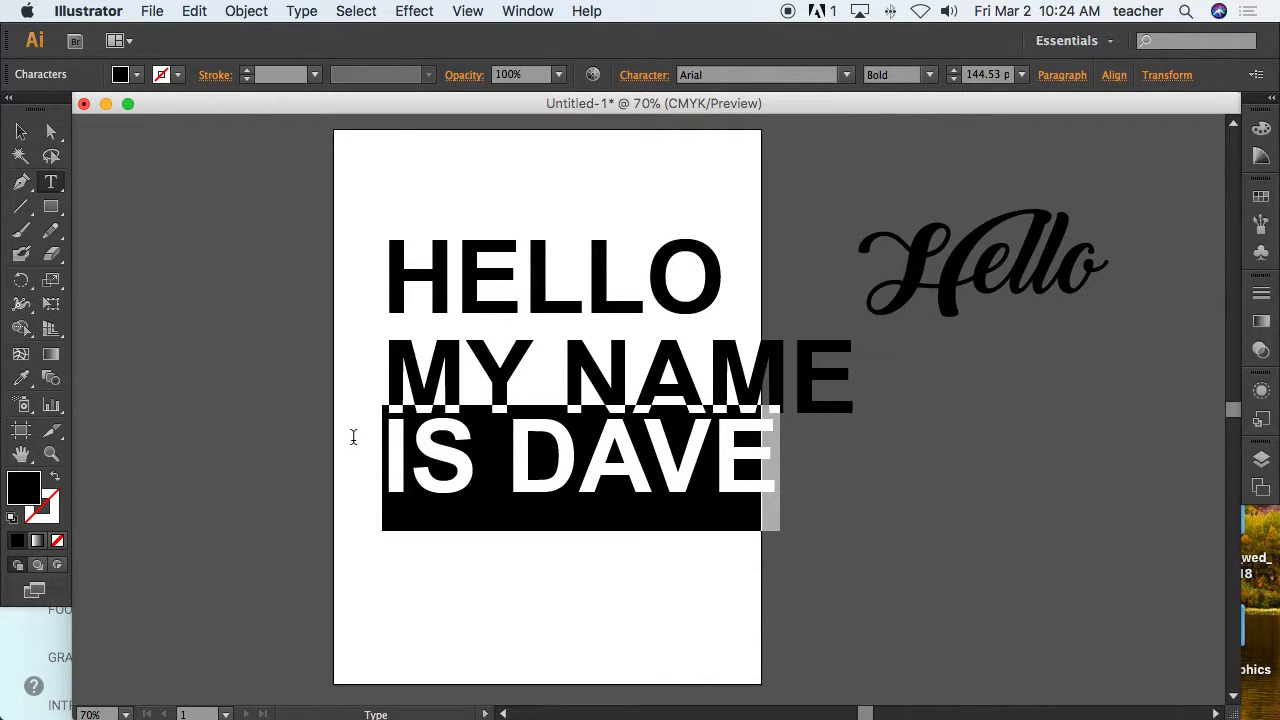
key("alt+Up")
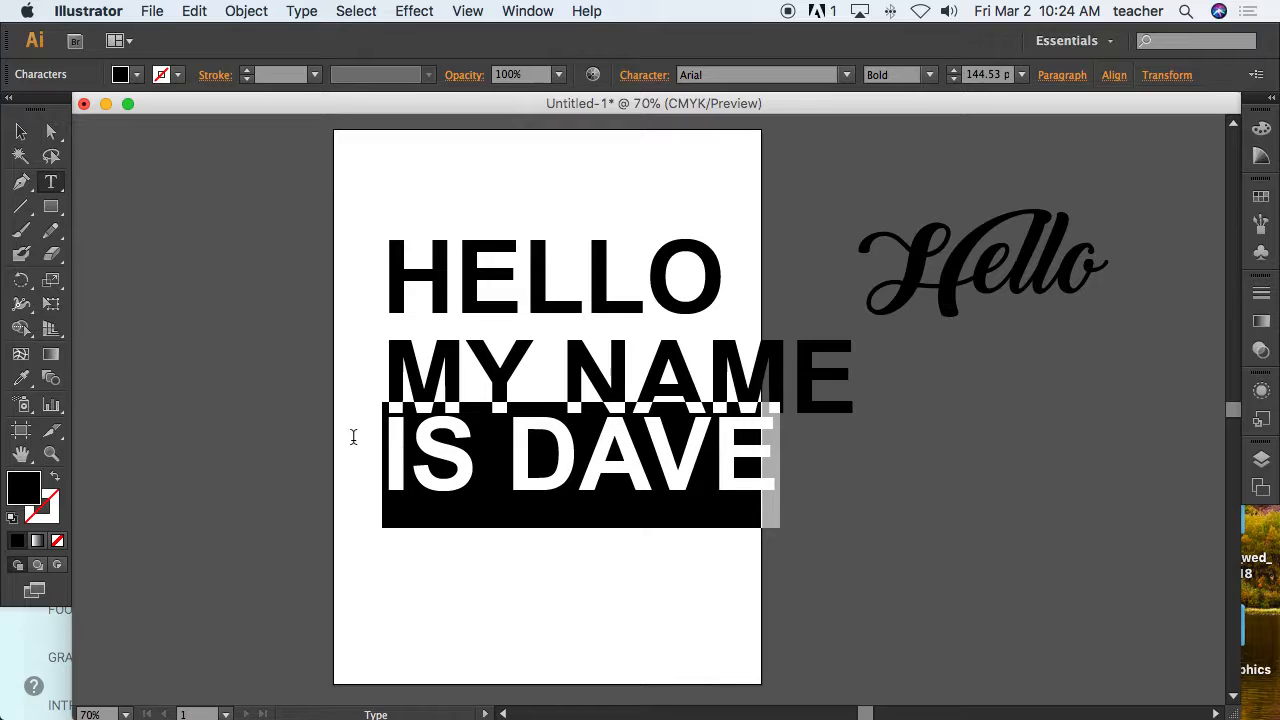
left_click(662, 534)
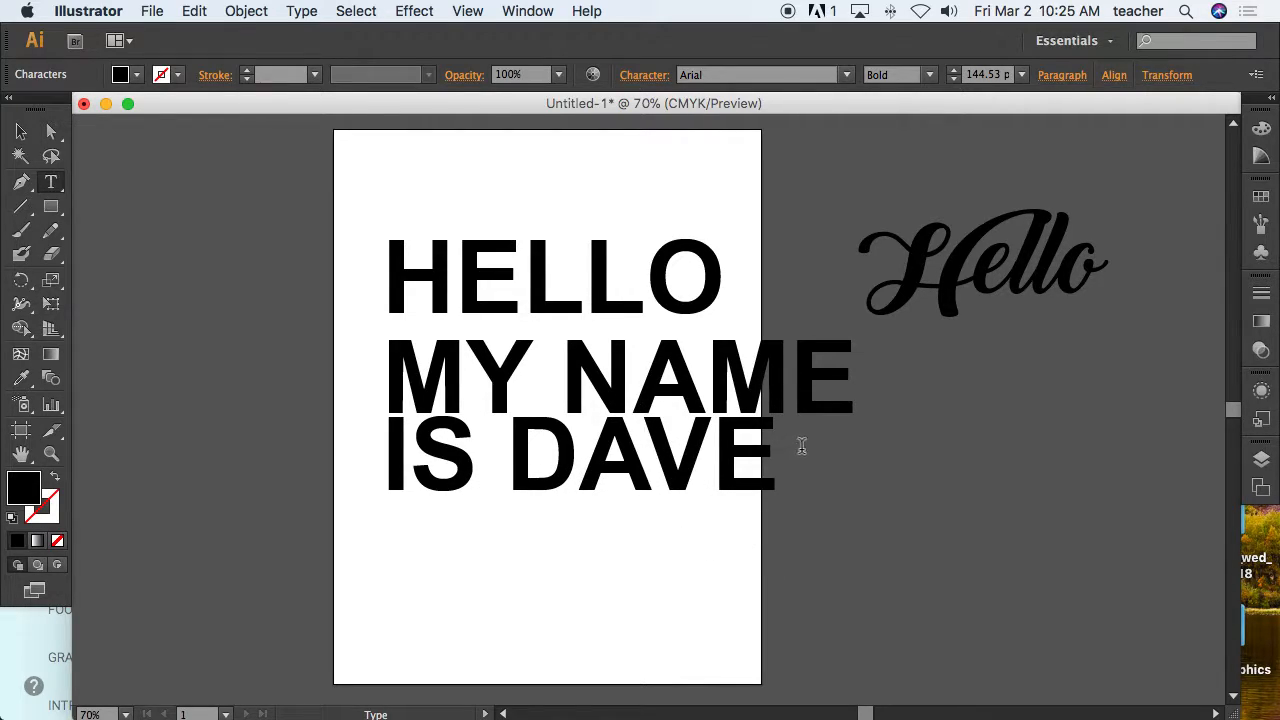
Reselect the last line and increase its leading again to push it back down.
left_click_drag(801, 446, 200, 420)
key("alt+Down")
key("alt+Down")
key("alt+Down")
key("alt+Down")
key("alt+Down")
key("alt+Down")
key("alt+Down")
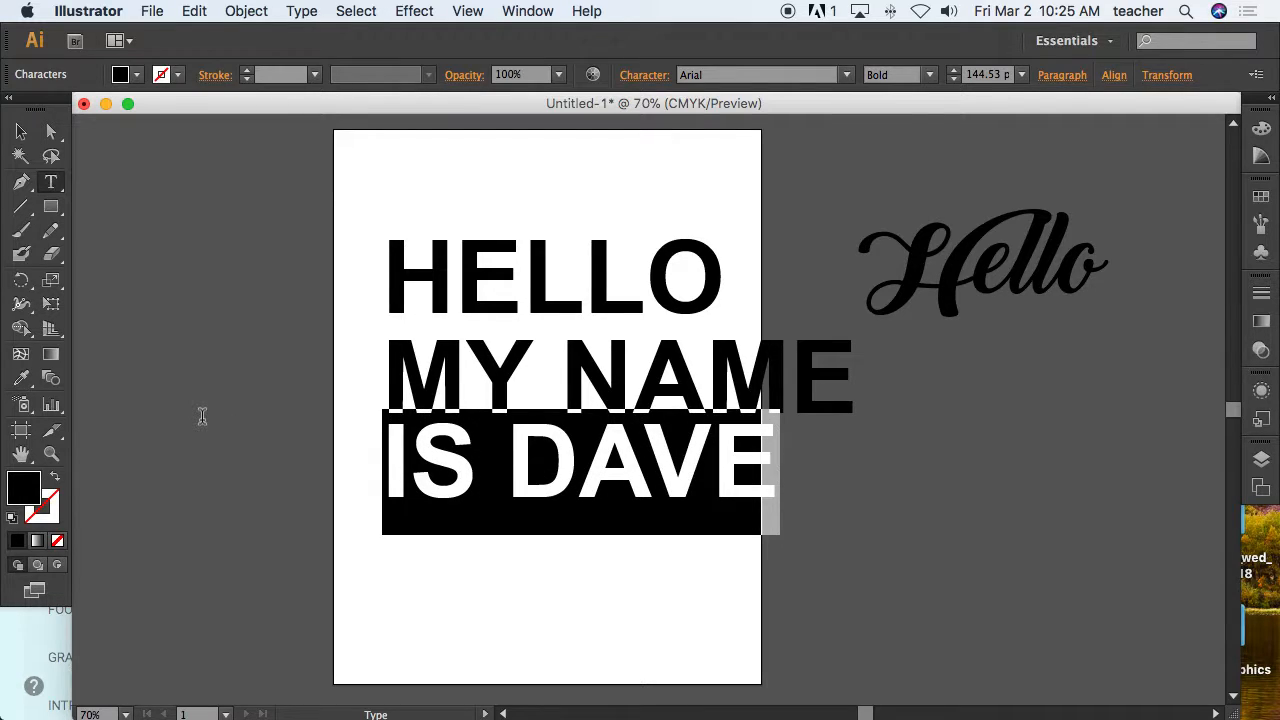
key("alt+Down")
key("alt+Down")
key("alt+Down")
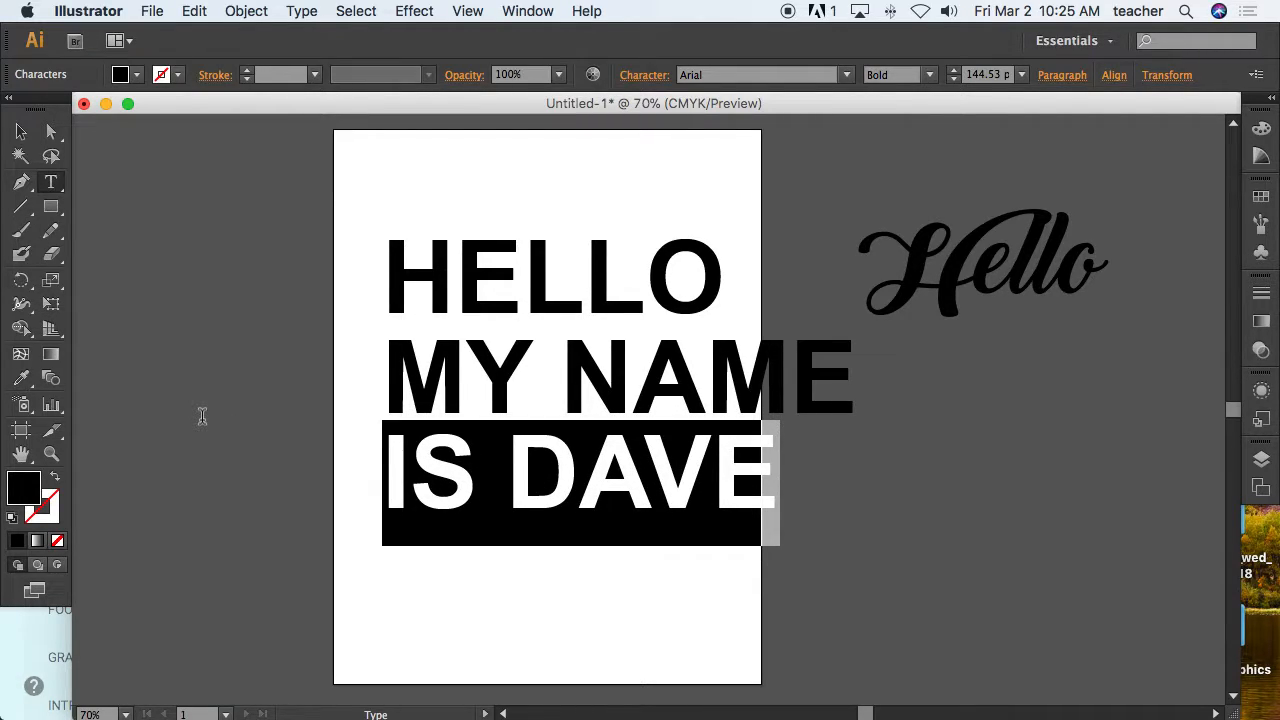
Select the IS DAVE line and set its leading to 80 pt in the Character panel.
left_click(643, 513)
left_click_drag(821, 498, 375, 460)
left_click(641, 78)
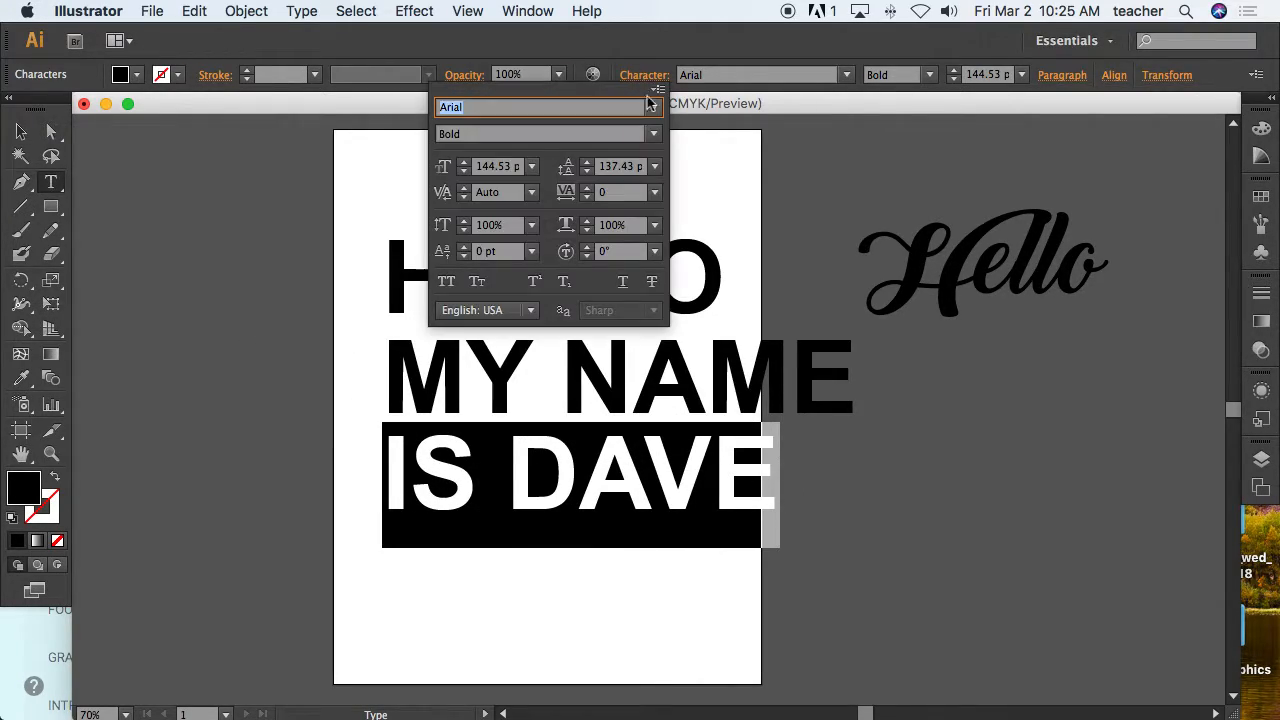
double_click(613, 167)
type("137")
key("Return")
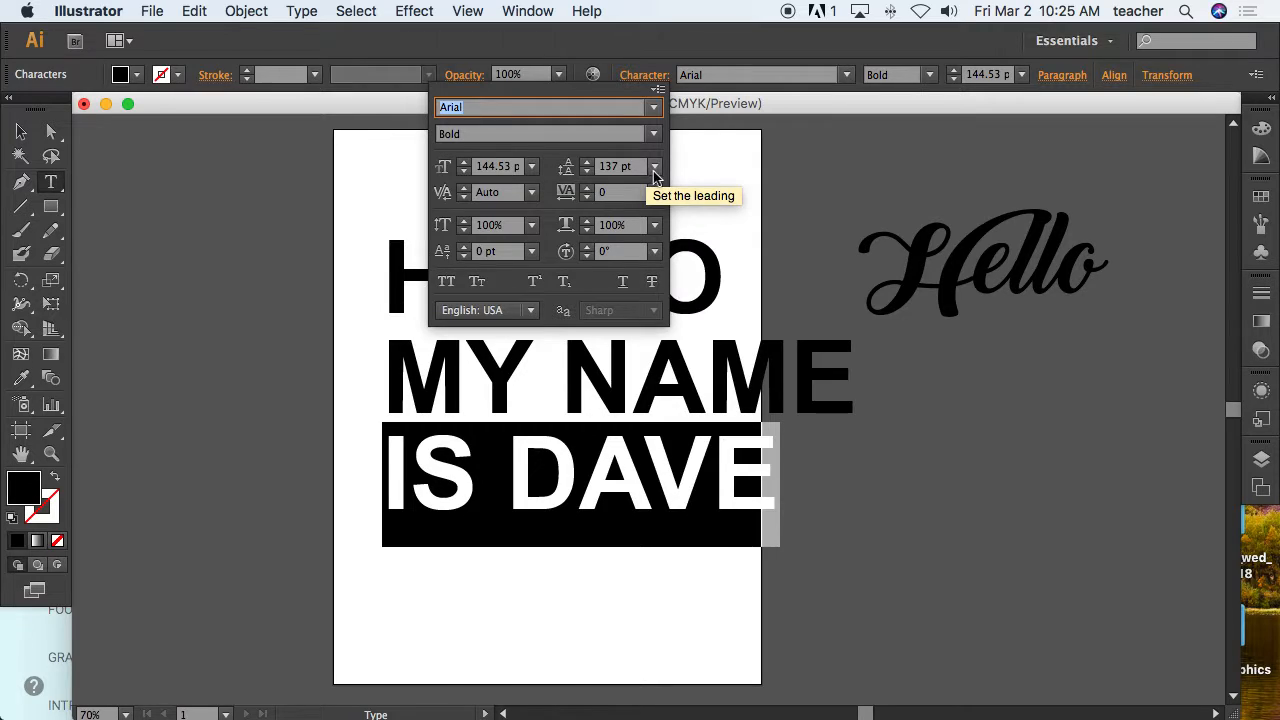
left_click(655, 170)
left_click(684, 528)
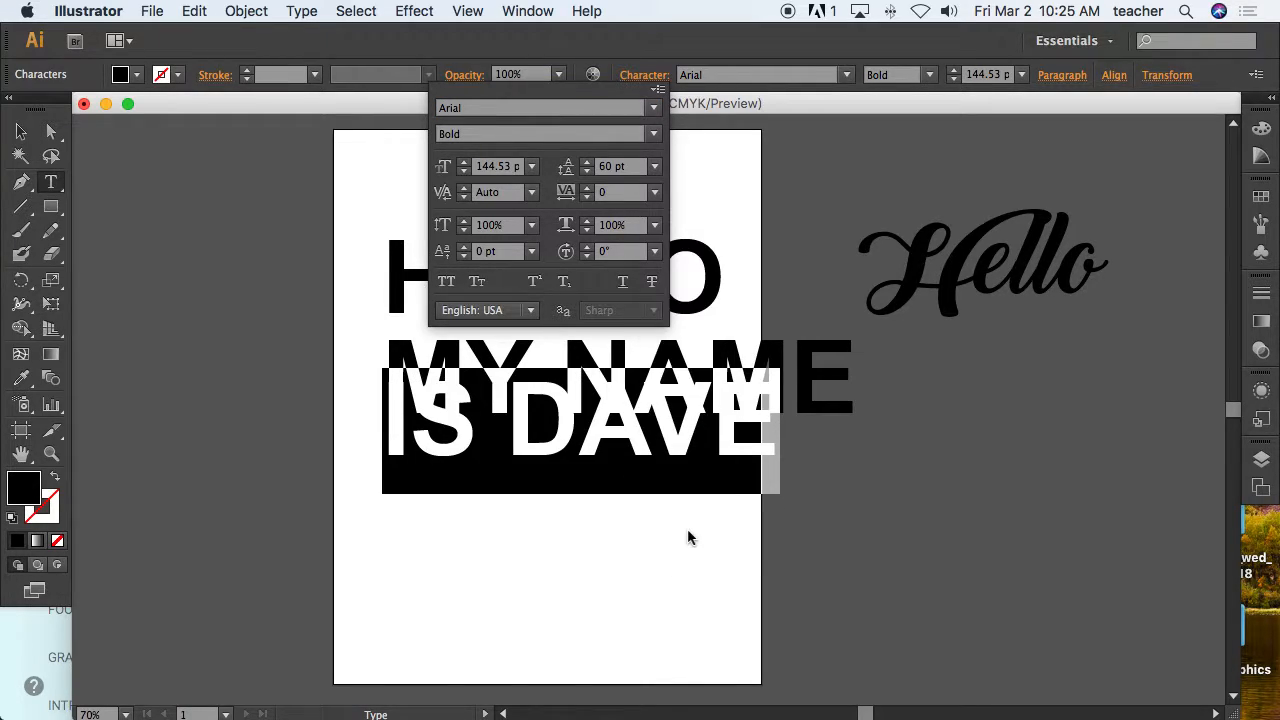
left_click(567, 169)
type("80")
key("Return")
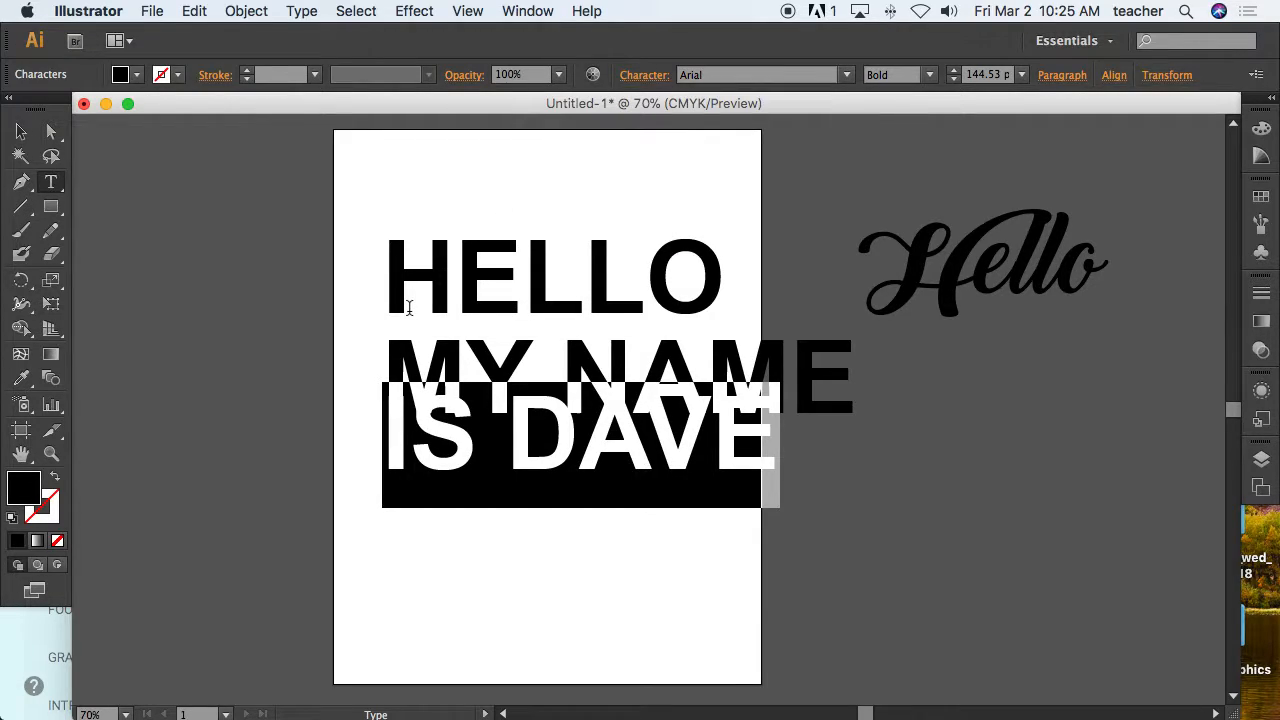
Increase the IS DAVE line's leading in small increments with the keyboard.
key("alt+Down")
key("alt+Down")
key("alt+Down")
key("alt+Down")
key("alt+Down")
key("alt+Down")
key("alt+Down")
key("alt+Down")
key("alt+Down")
key("alt+Down")
key("alt+Down")
key("alt+Down")
key("alt+Down")
key("alt+Down")
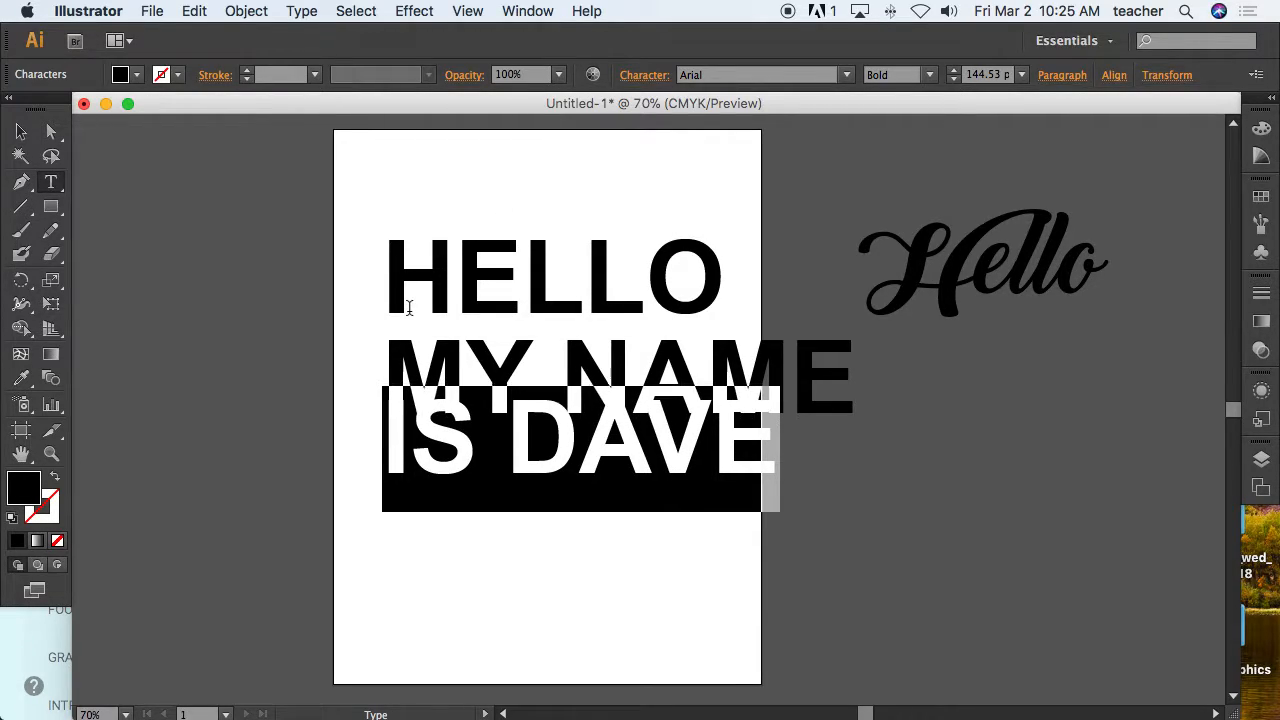
key("alt+Down")
key("alt+Down")
key("alt+Down")
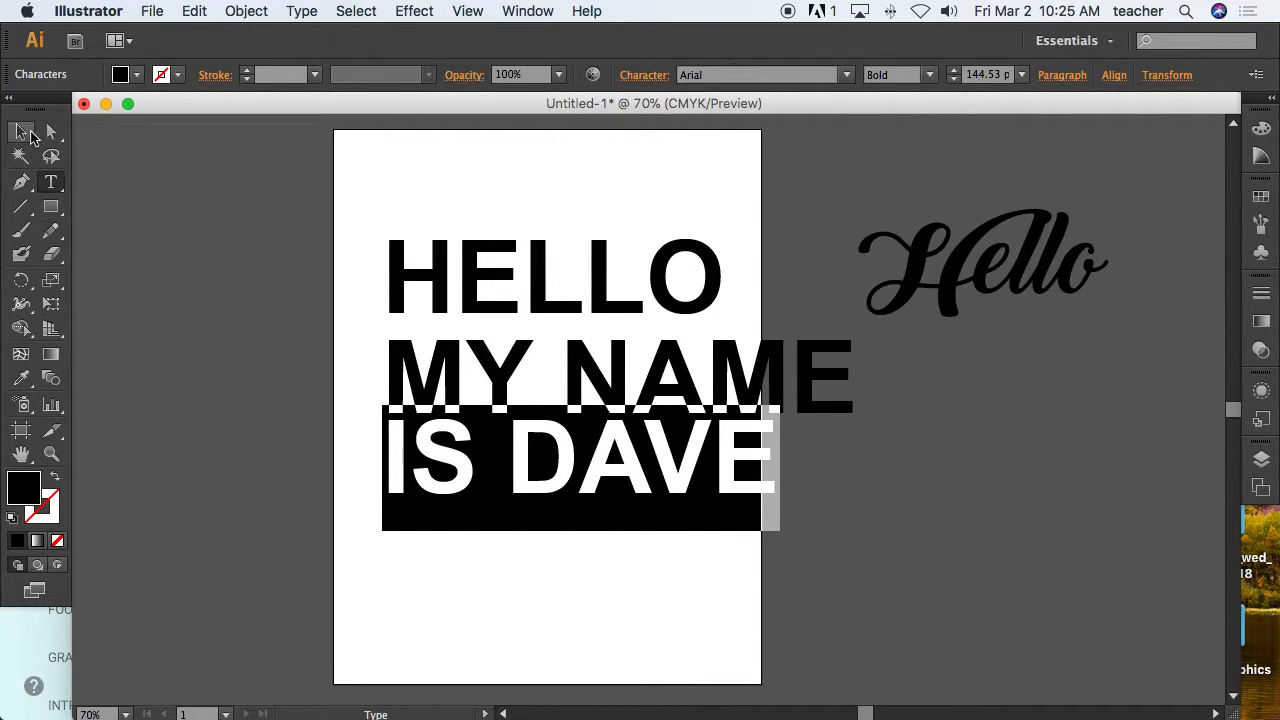
Zoom in on HELLO and tighten the kerning between its two L letters.
left_click(24, 133)
double_click(652, 468)
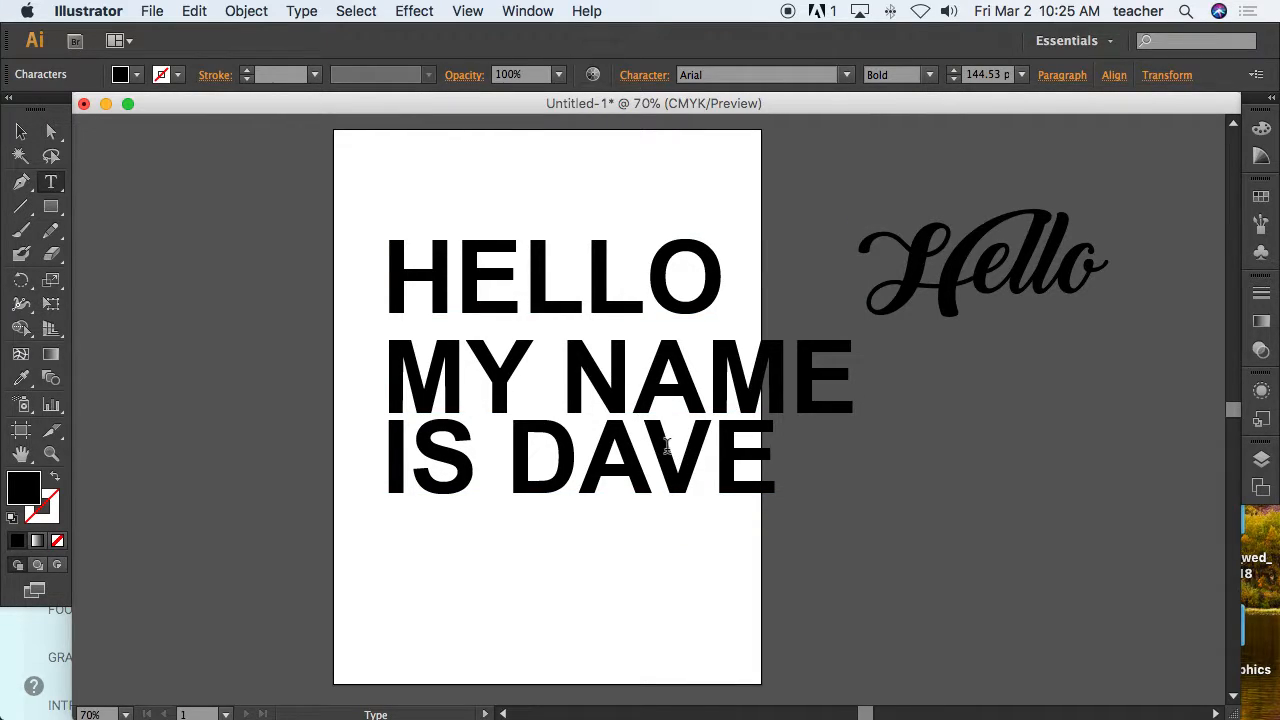
left_click(21, 132)
key("super+space")
left_click_drag(368, 221, 766, 371)
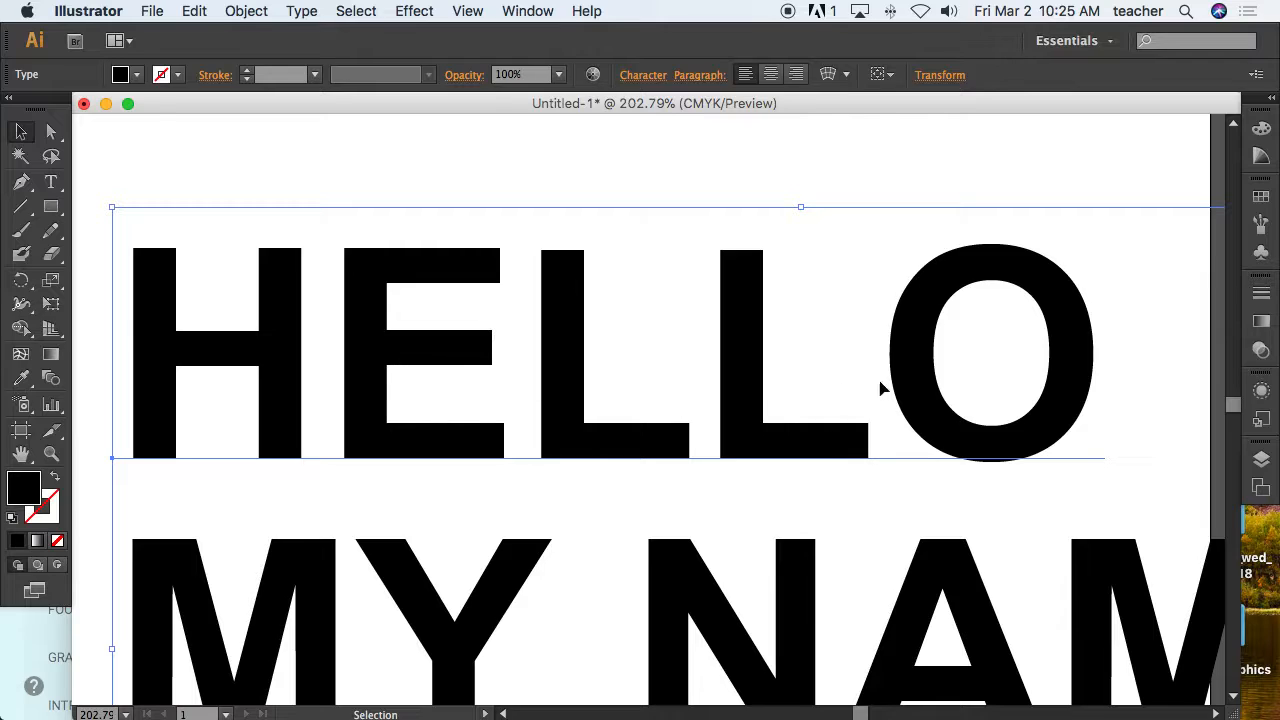
double_click(708, 412)
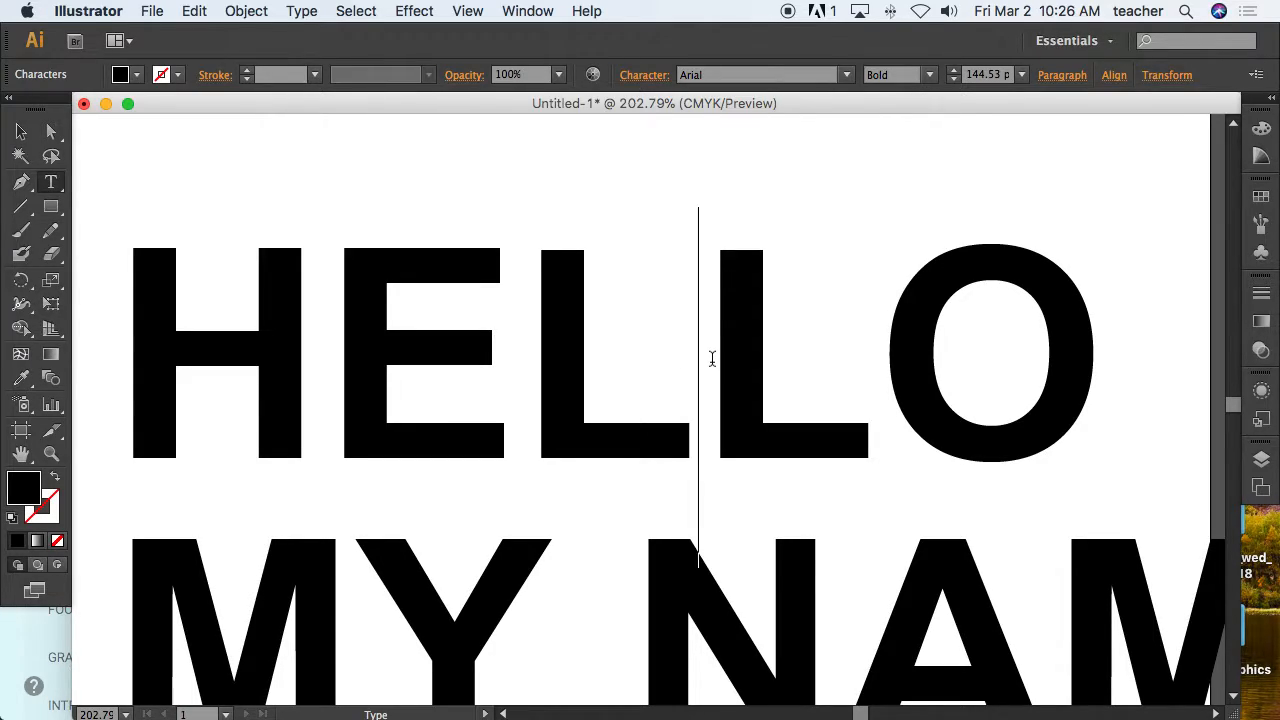
key("alt+Left")
key("alt+Left")
key("alt+Left")
key("alt+Left")
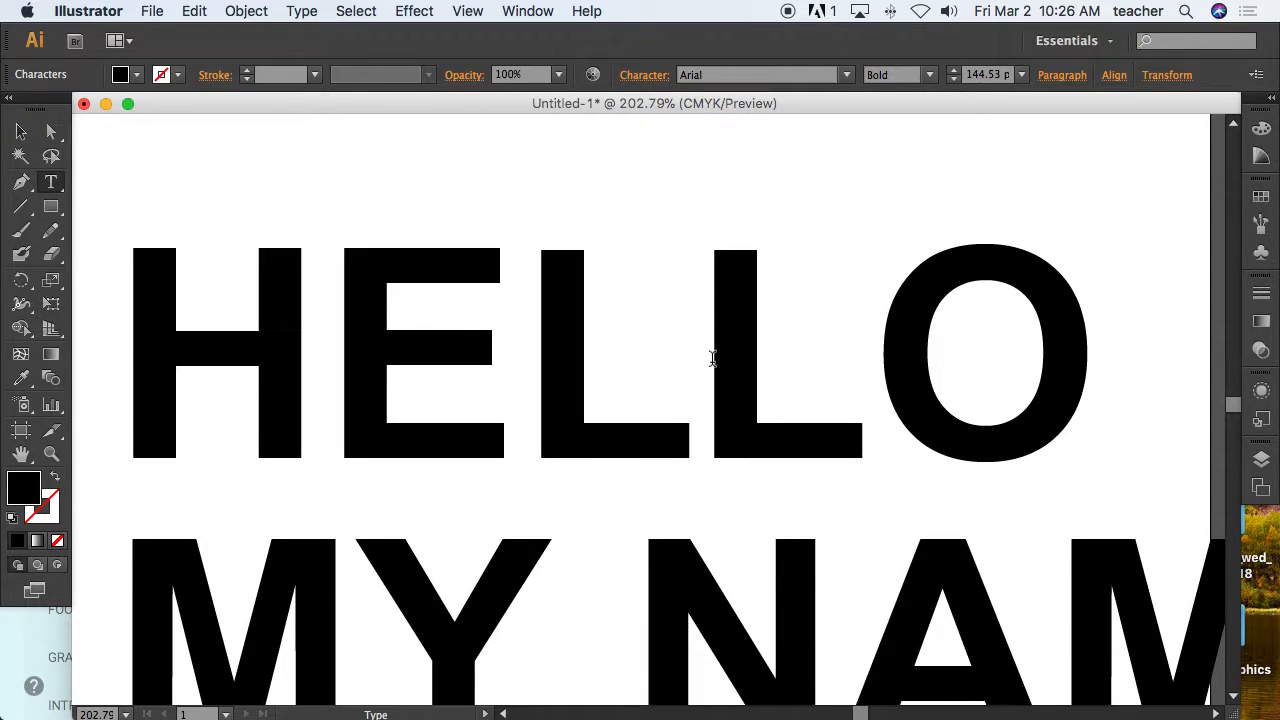
key("alt+Right")
key("alt+Right")
key("alt+Right")
key("alt+Right")
key("alt+Right")
key("alt+Right")
key("alt+Left")
key("alt+Left")
key("alt+Left")
key("alt+Left")
key("alt+Left")
key("alt+Right")
key("alt+Right")
key("alt+Right")
Tighten the kerning between the second L and the O in HELLO.
key("alt+Left")
key("alt+Left")
Tighten the kerning between E and L, and between H and E, in HELLO.
key("alt+Left")
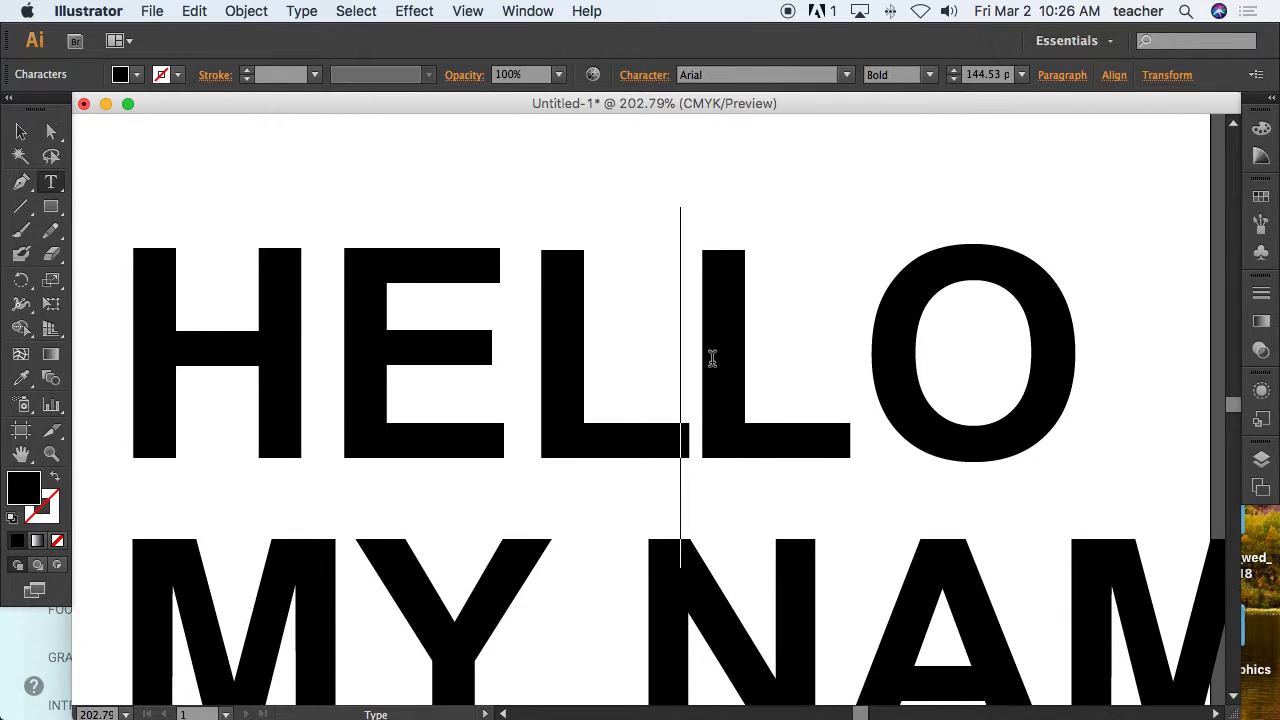
left_click(856, 376)
key("alt+Left")
key("alt+Left")
key("alt+Left")
left_click(514, 392)
key("alt+Left")
key("alt+Left")
key("alt+Left")
key("alt+Left")
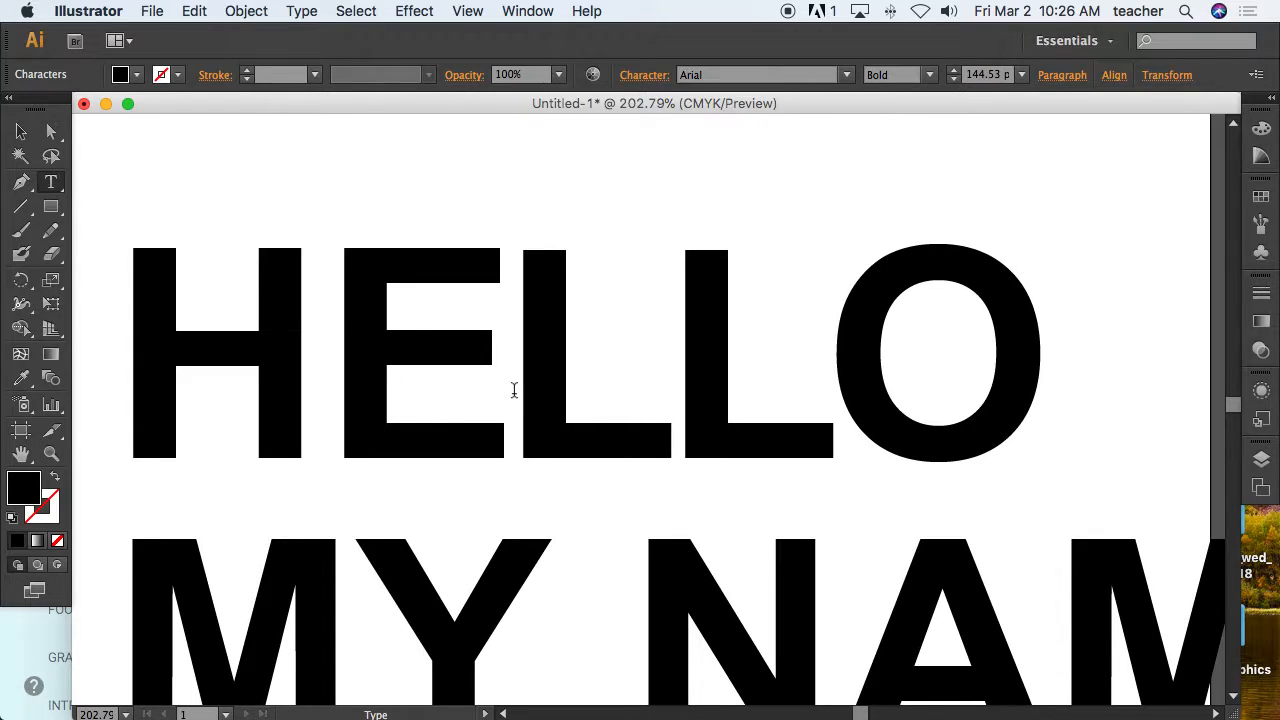
key("Left")
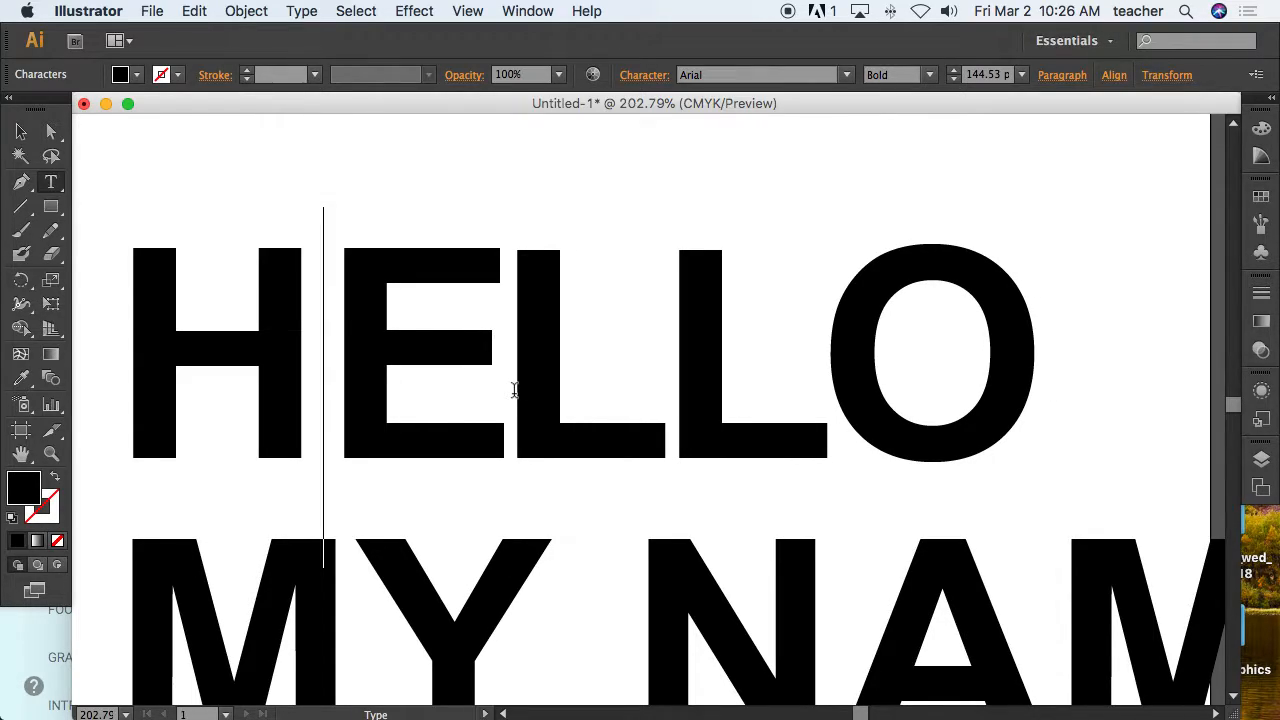
key("alt+Left")
key("alt+Left")
key("alt+Left")
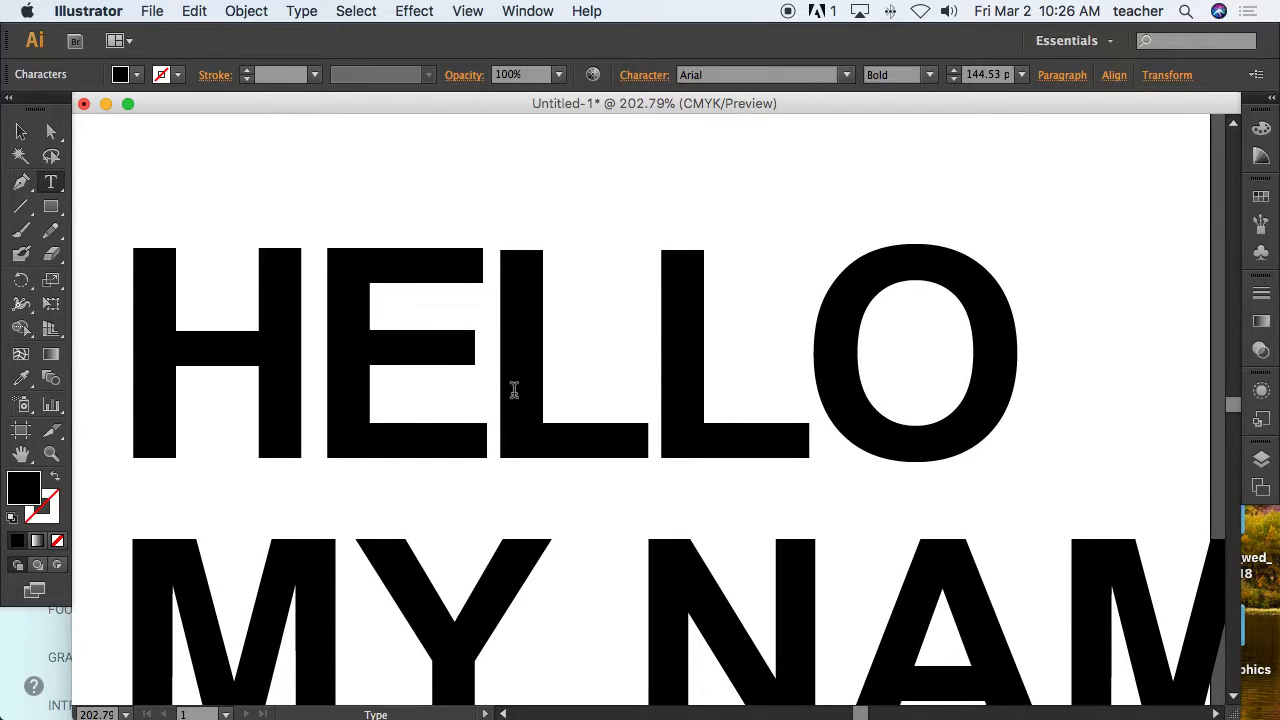
key("alt+Left")
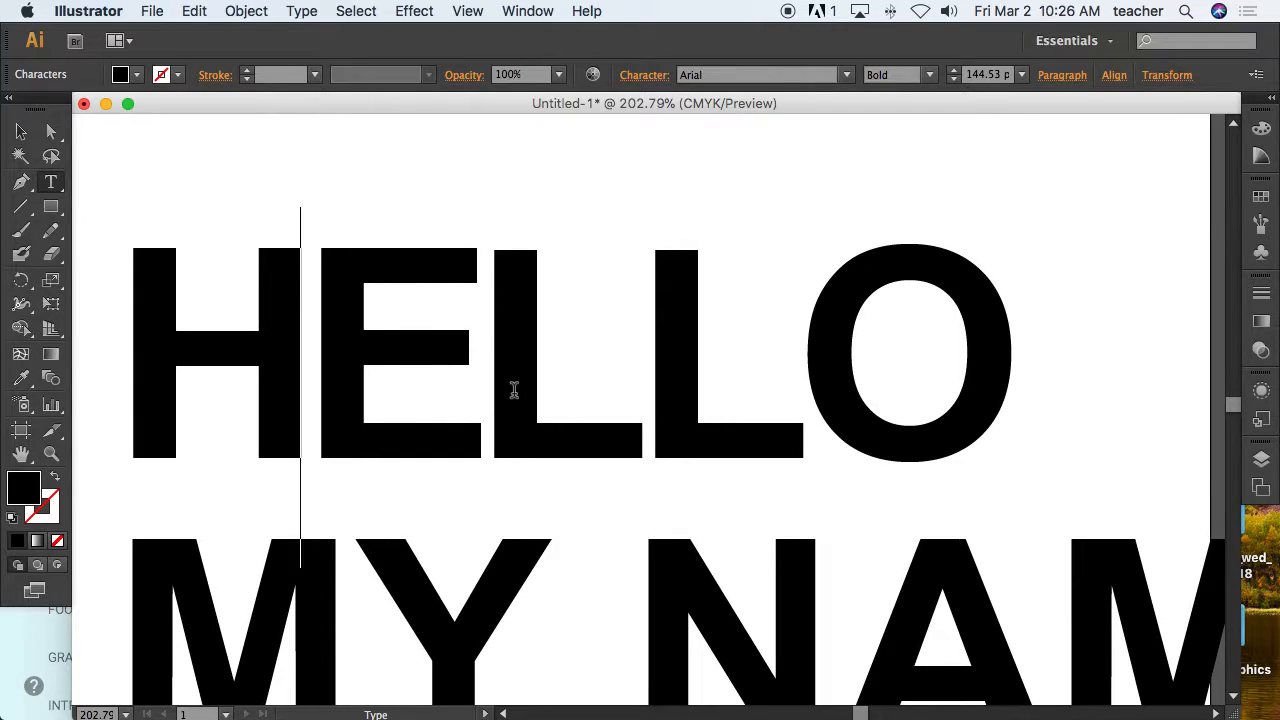
Tighten the kerning between L and O in HELLO slightly more.
left_click(809, 397)
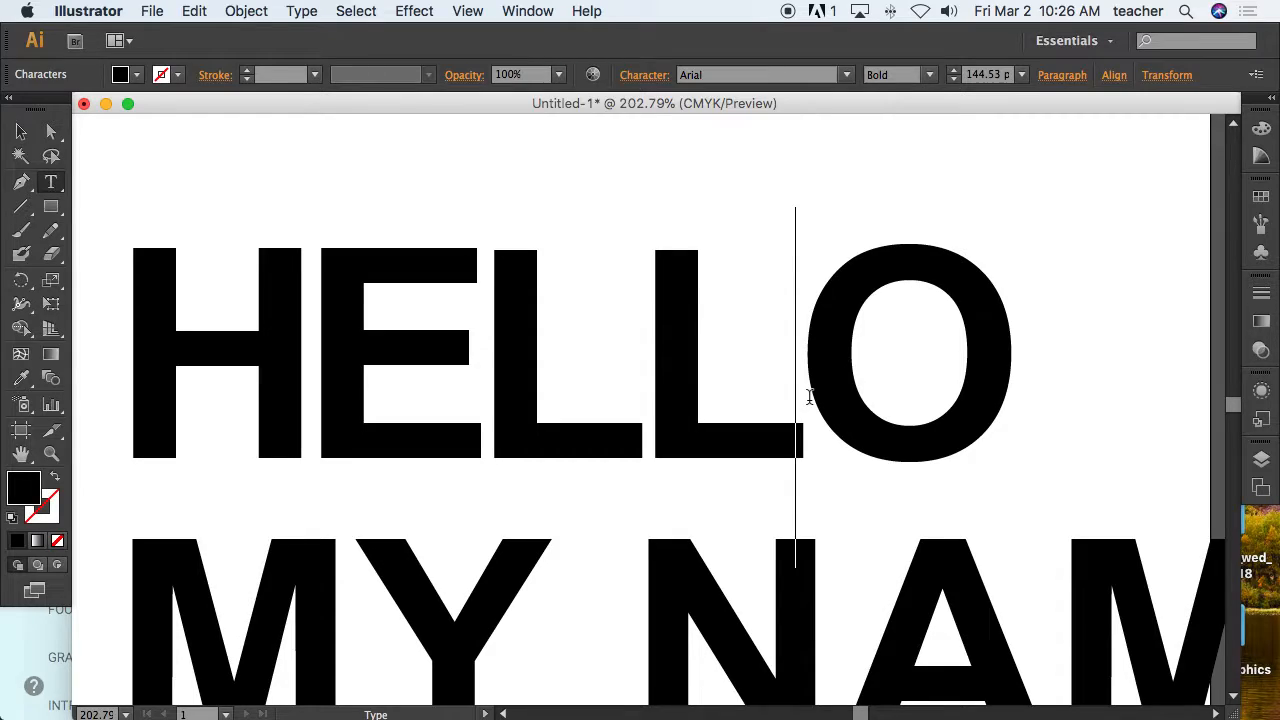
key("alt+Left")
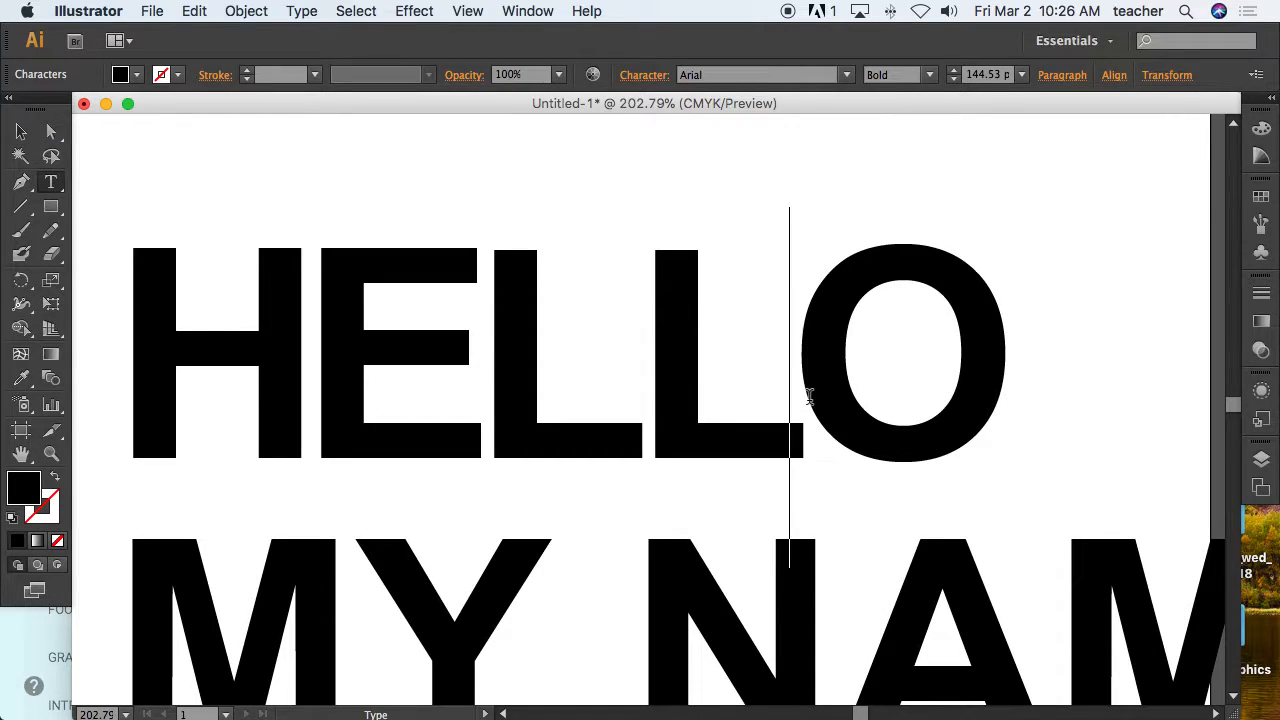
Zoom back out, select the IS DAVE line and widen its tracking with the keyboard.
left_click(20, 132)
key("super+space")
left_click(785, 492, "alt+super")
left_click(785, 492, "alt+super")
key("space")
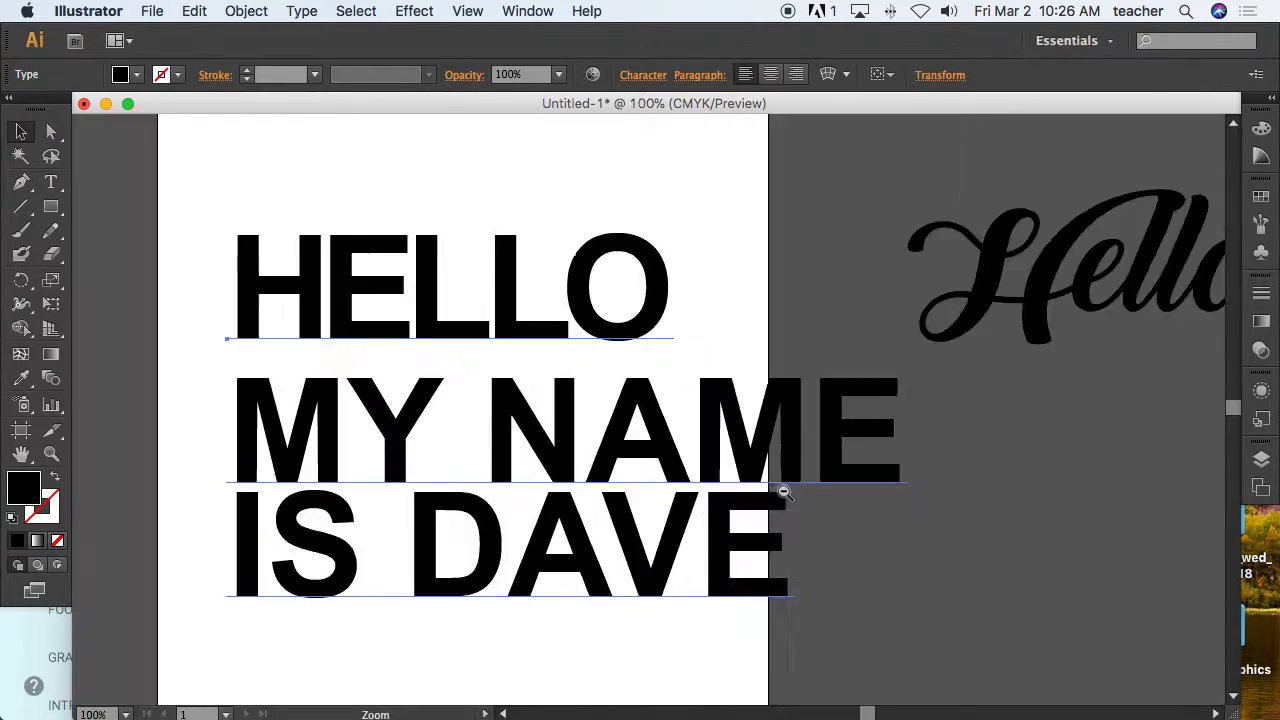
left_click_drag(677, 321, 724, 437)
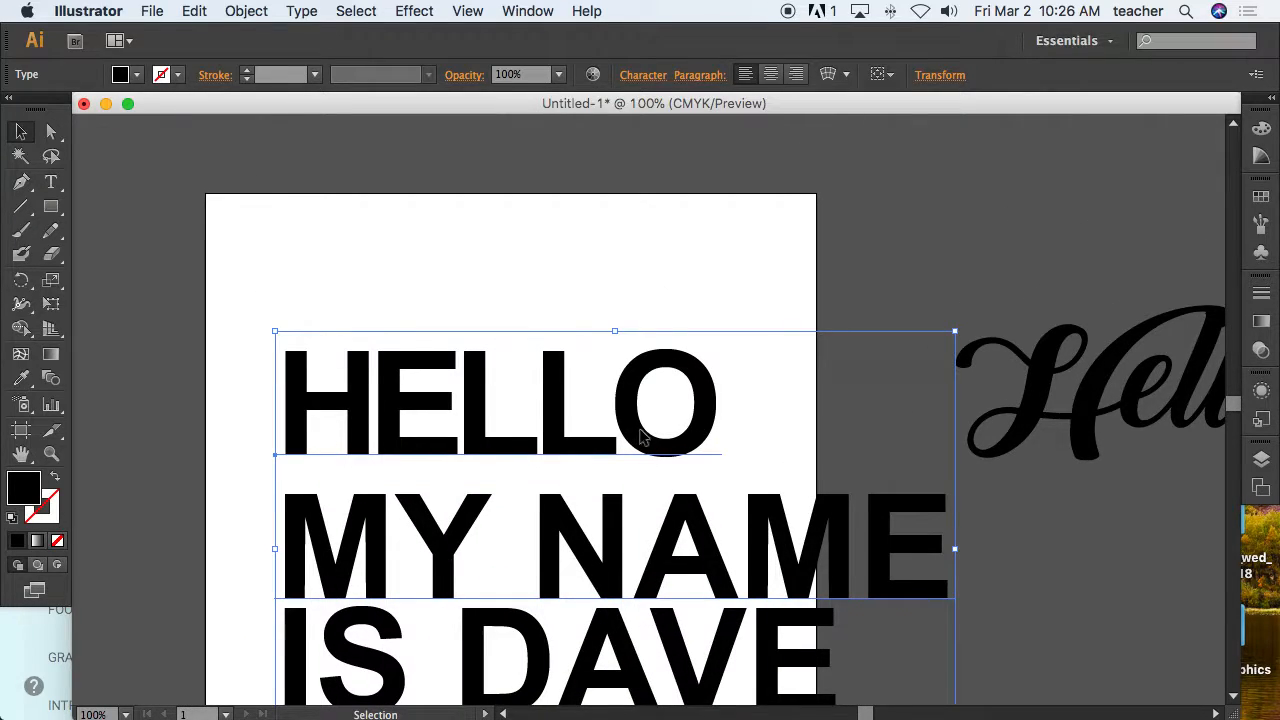
double_click(643, 437)
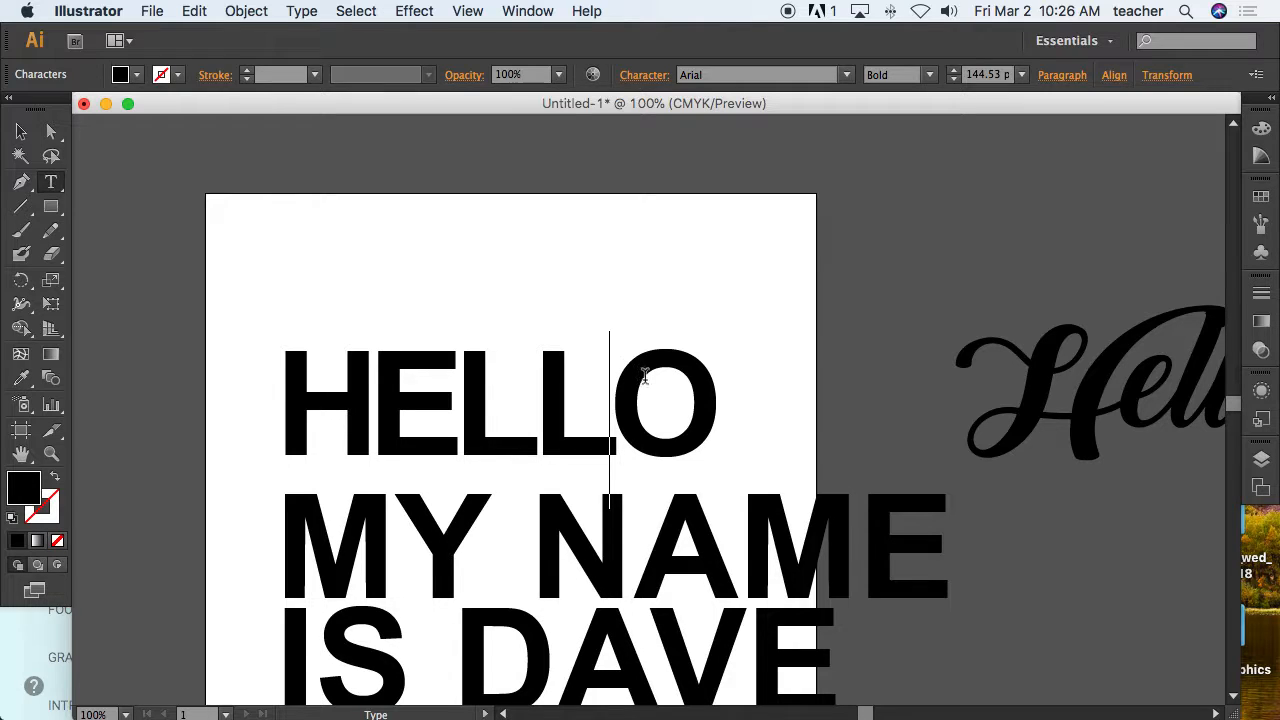
scroll(686, 509, "down", 5)
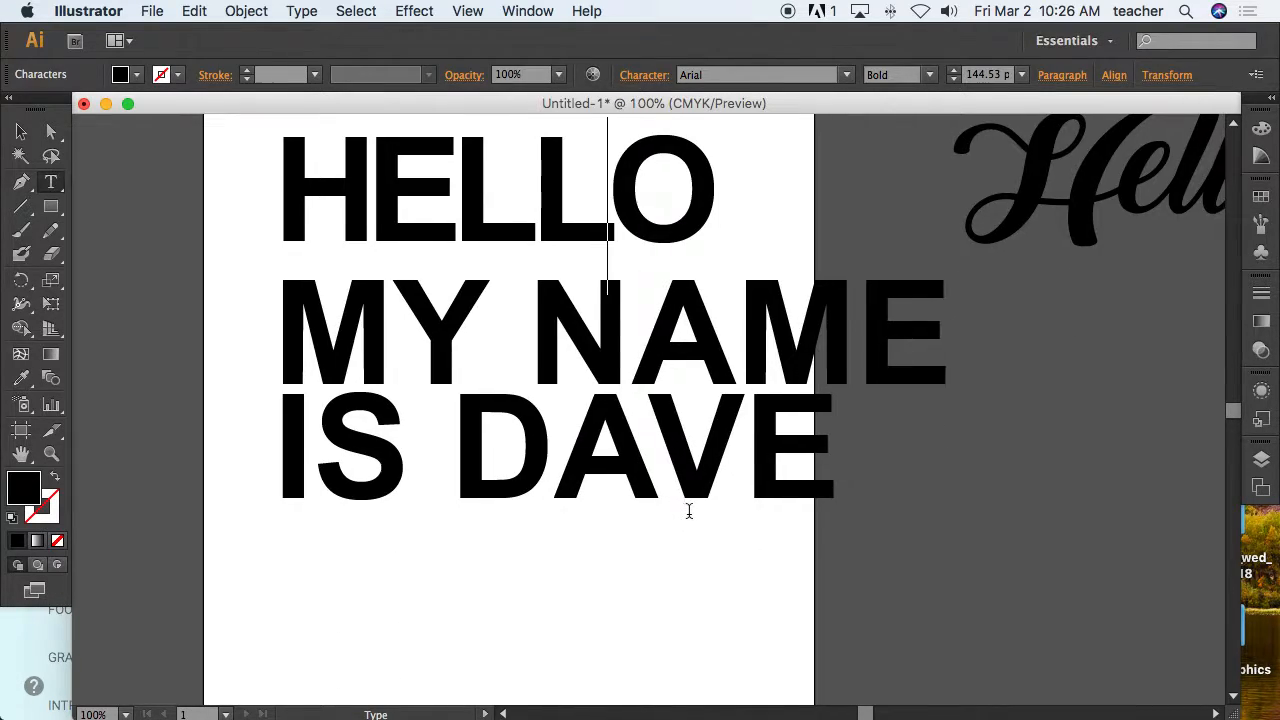
scroll(688, 511, "up", 1)
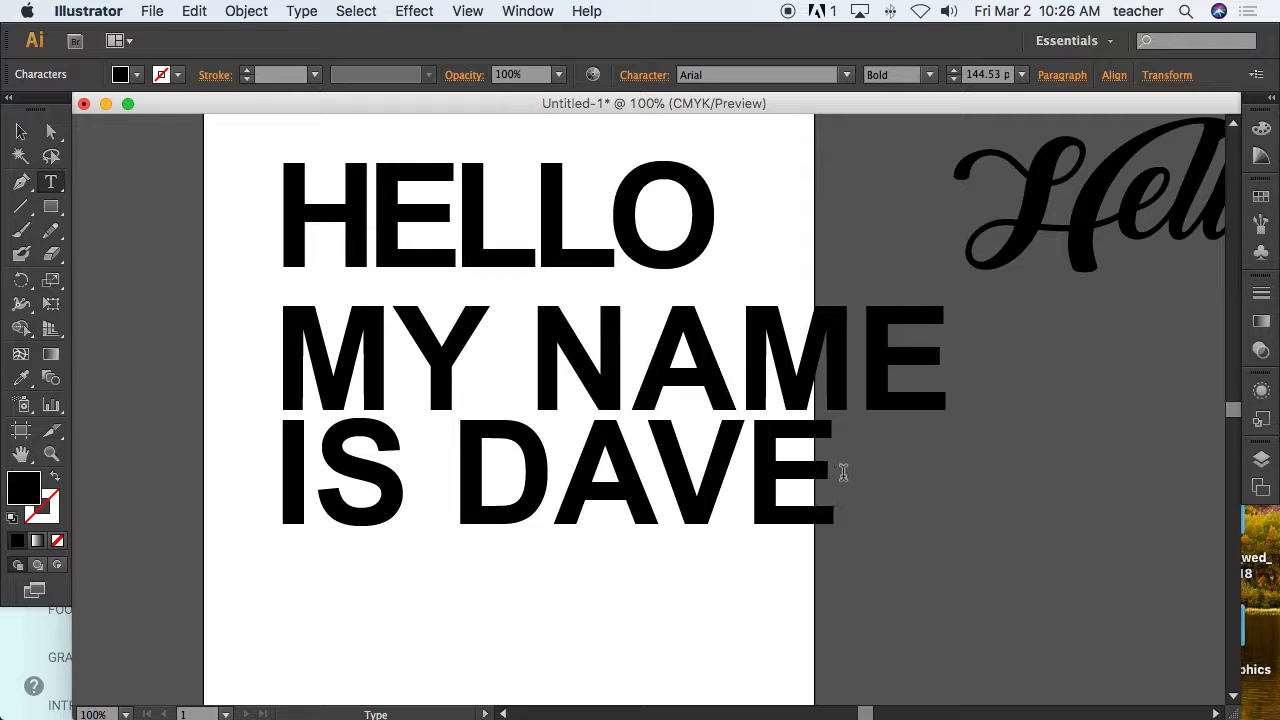
left_click_drag(842, 470, 253, 441)
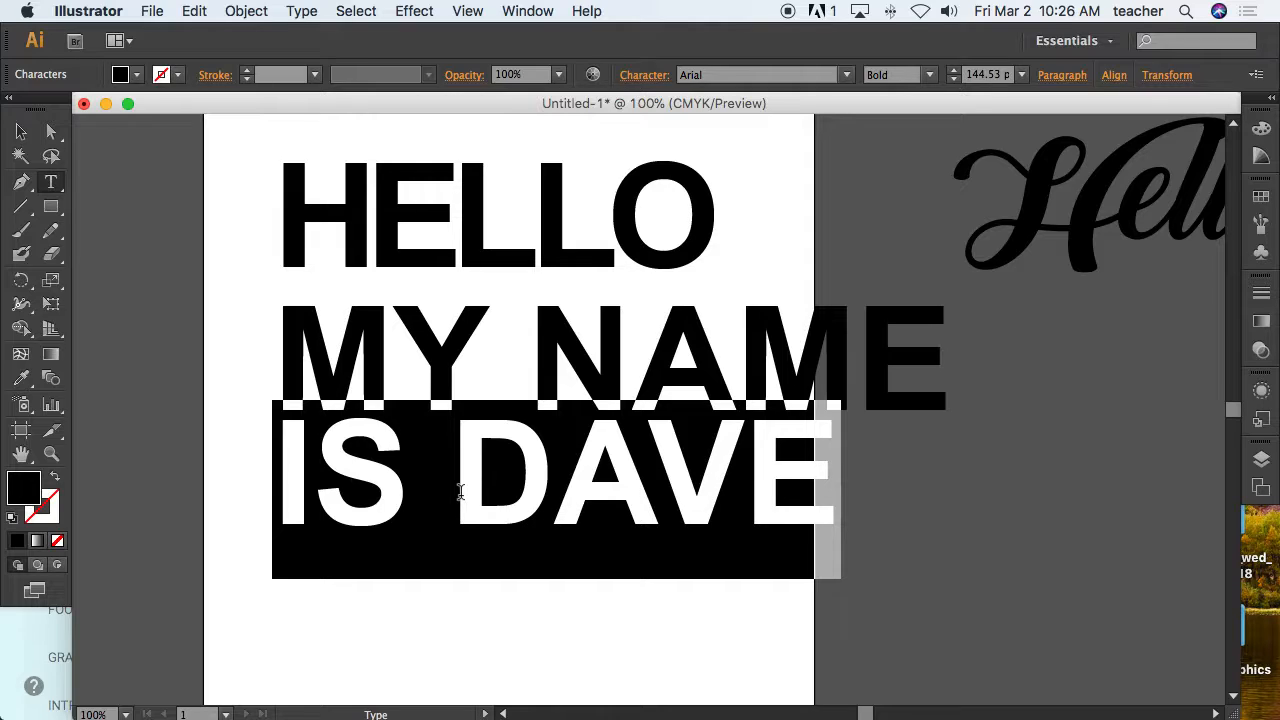
left_click(656, 522)
left_click_drag(850, 478, 277, 456)
key("alt+Right")
key("alt+Right")
key("alt+Right")
key("alt+Right")
key("alt+Right")
key("alt+Right")
key("alt+Right")
key("alt+Right")
key("alt+Right")
key("alt+Right")
key("alt+Right")
key("alt+Right")
key("alt+Right")
key("alt+Right")
key("alt+Right")
key("alt+Right")
key("alt+Right")
key("alt+Right")
key("alt+Right")
key("alt+Right")
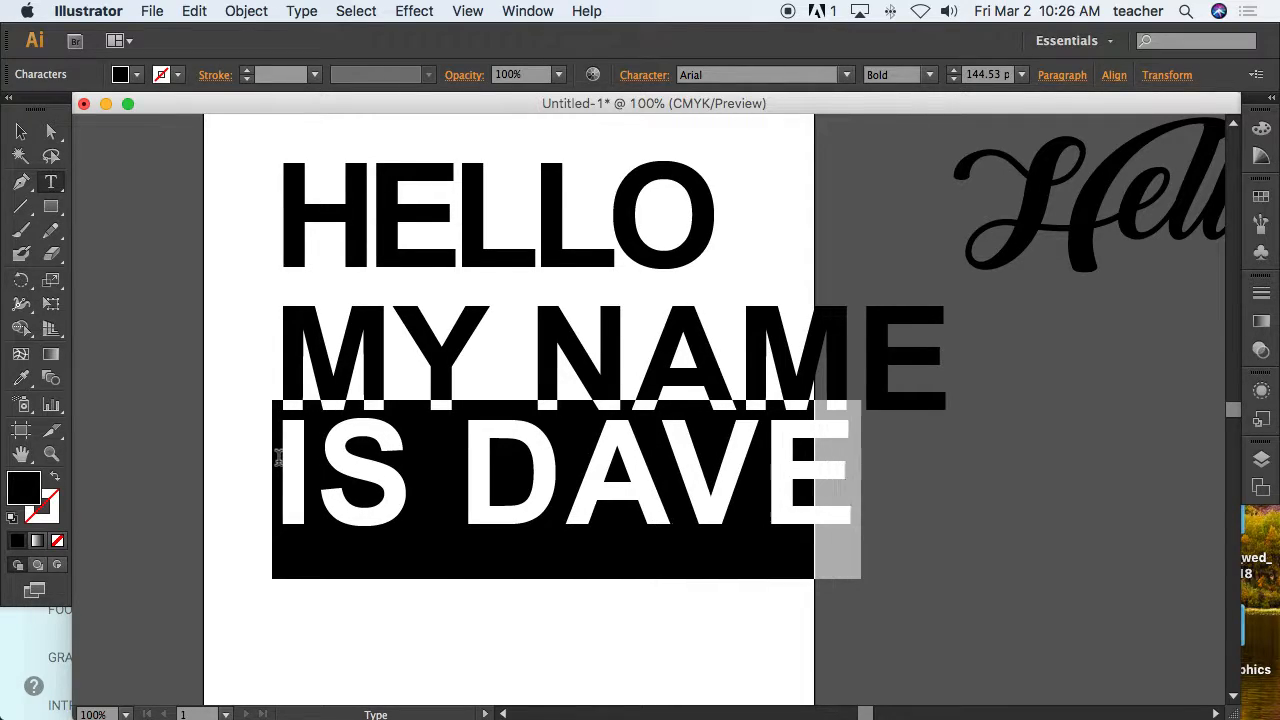
key("alt+Right")
key("alt+Right")
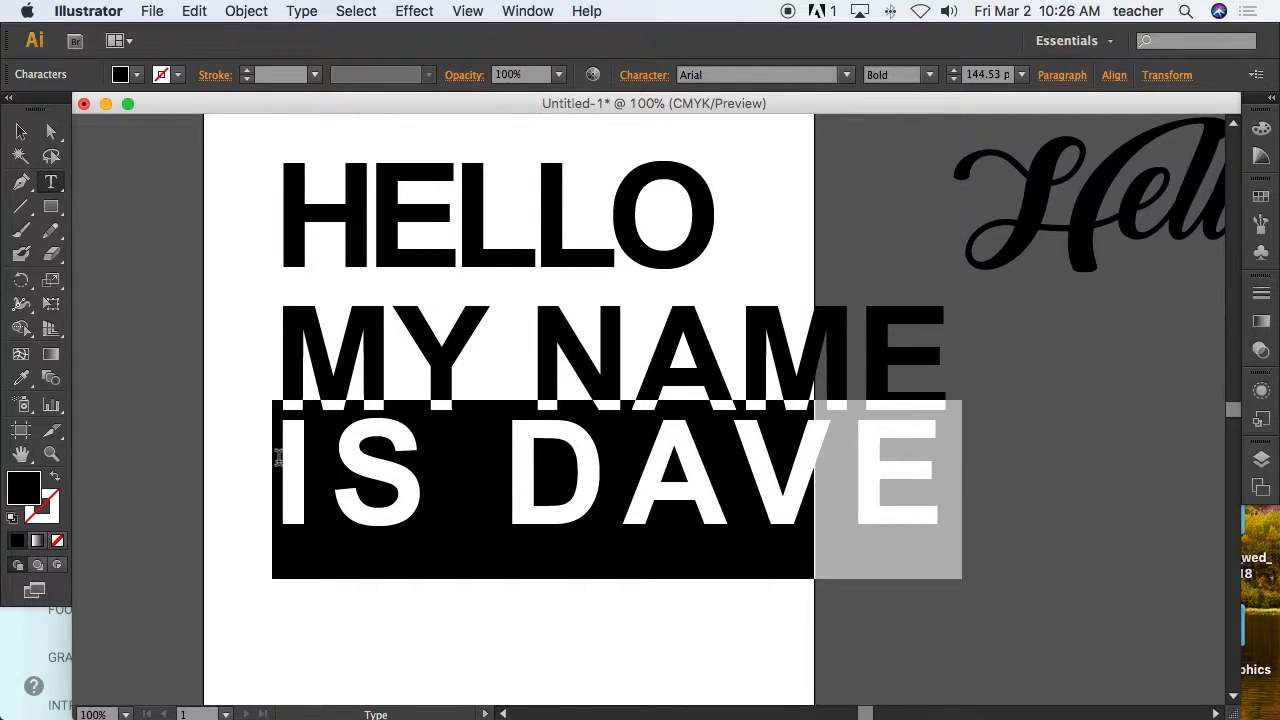
key("alt+Left")
key("alt+Right")
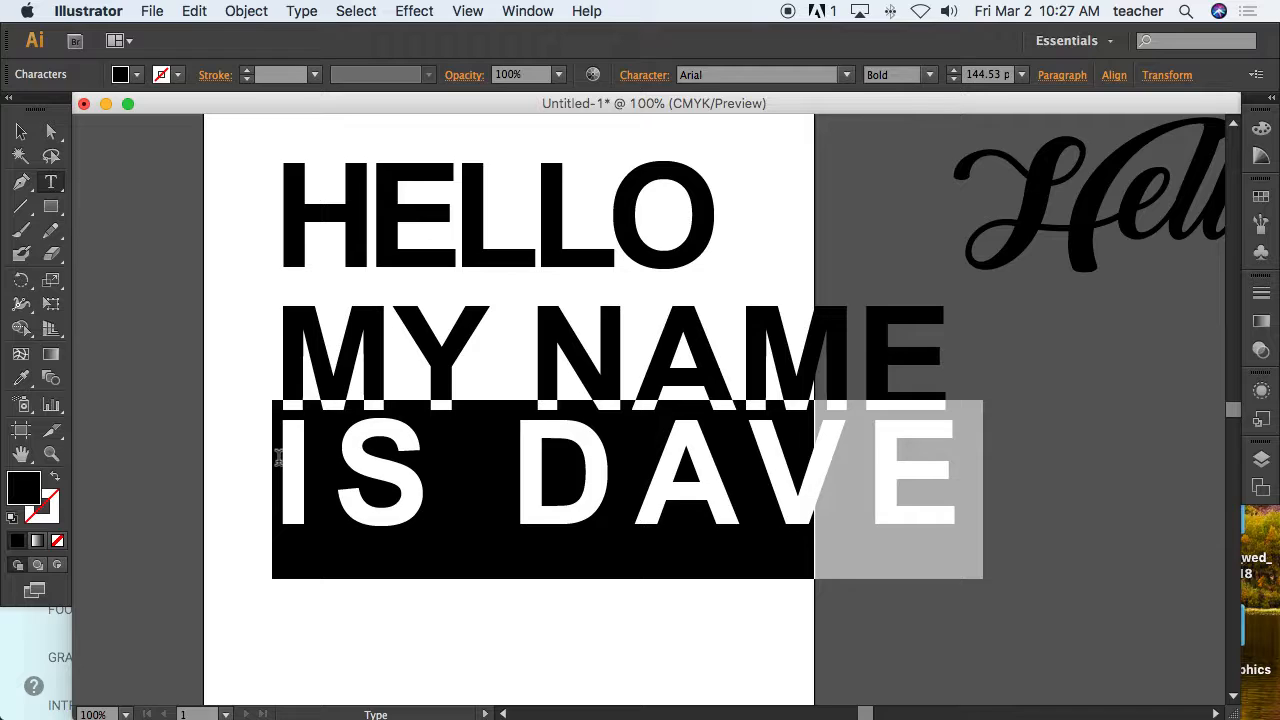
Tighten the kerning between N and A in MY NAME.
left_click(21, 131)
scroll(483, 423, "right", 5)
scroll(483, 423, "up", 3)
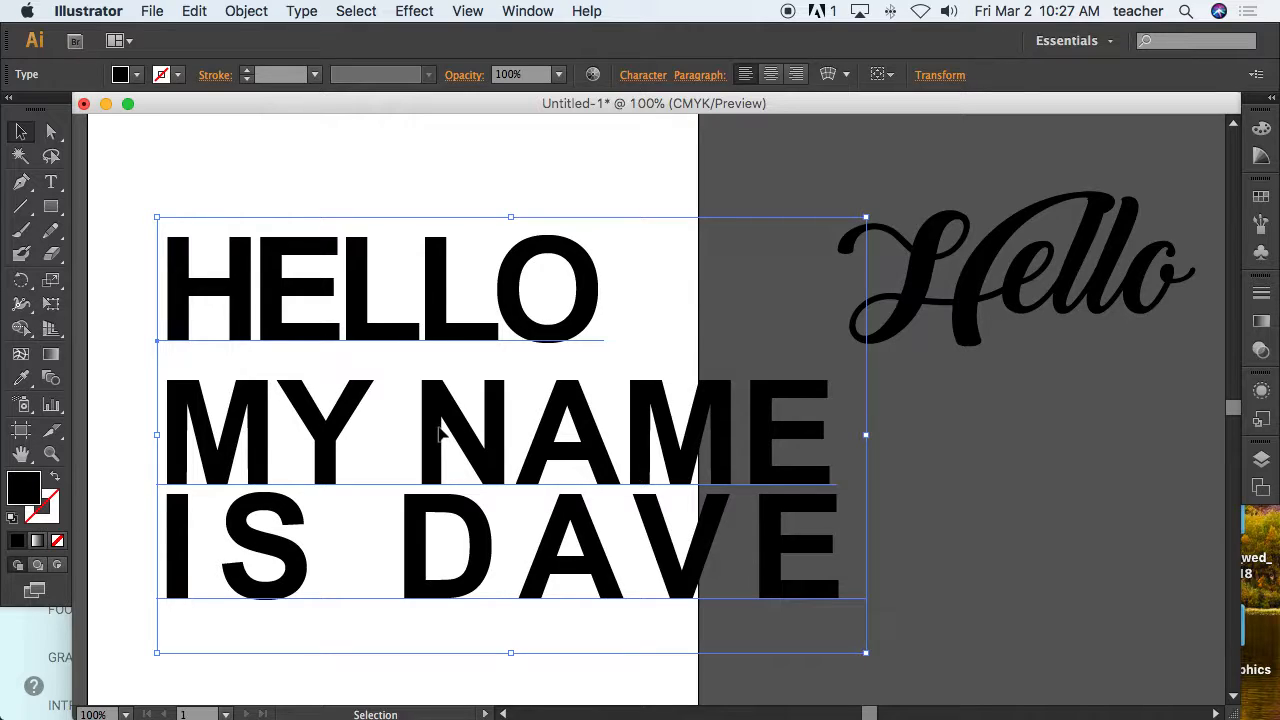
double_click(450, 360)
left_click_drag(168, 280, 827, 544)
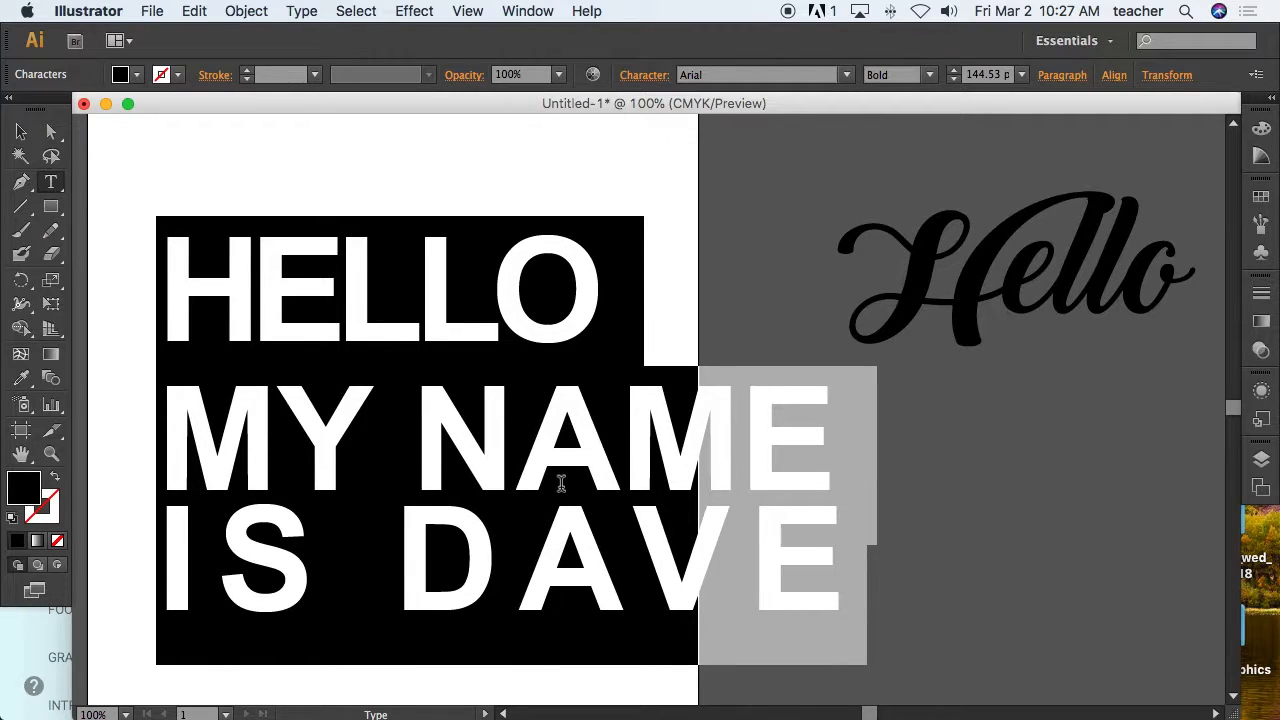
left_click_drag(561, 486, 518, 452)
left_click(518, 452)
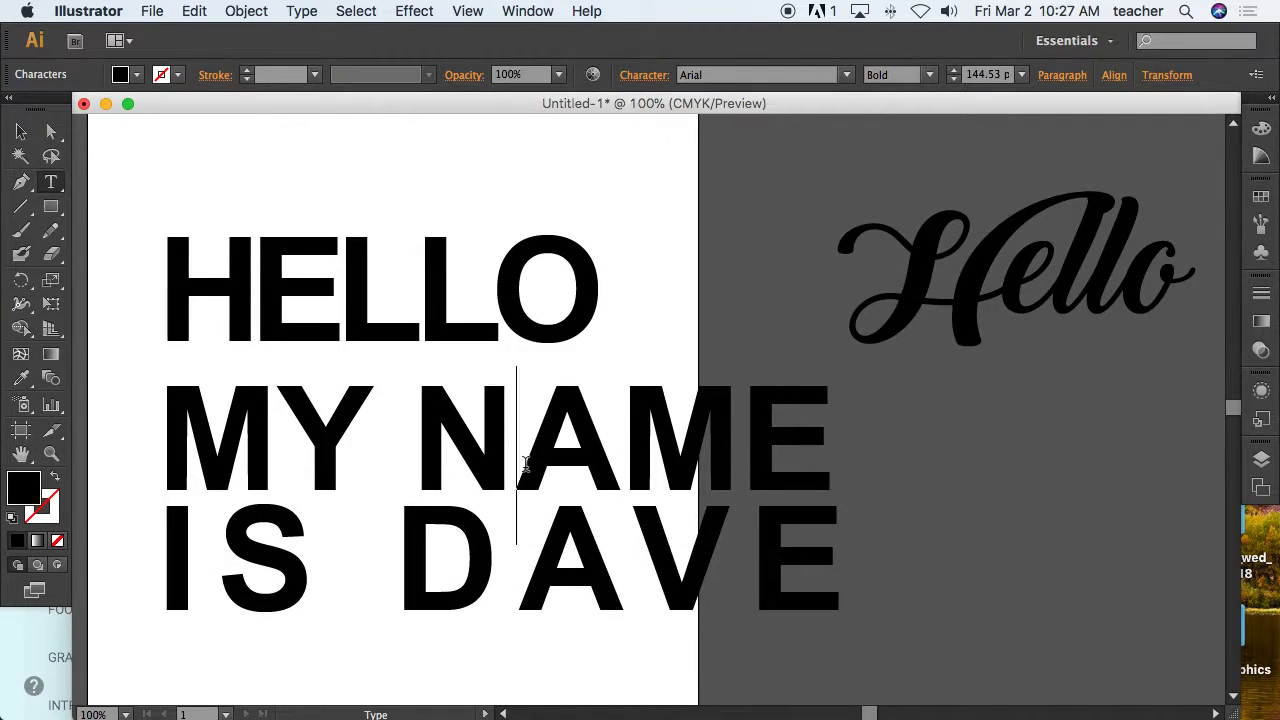
key("alt+Left")
key("alt+Left")
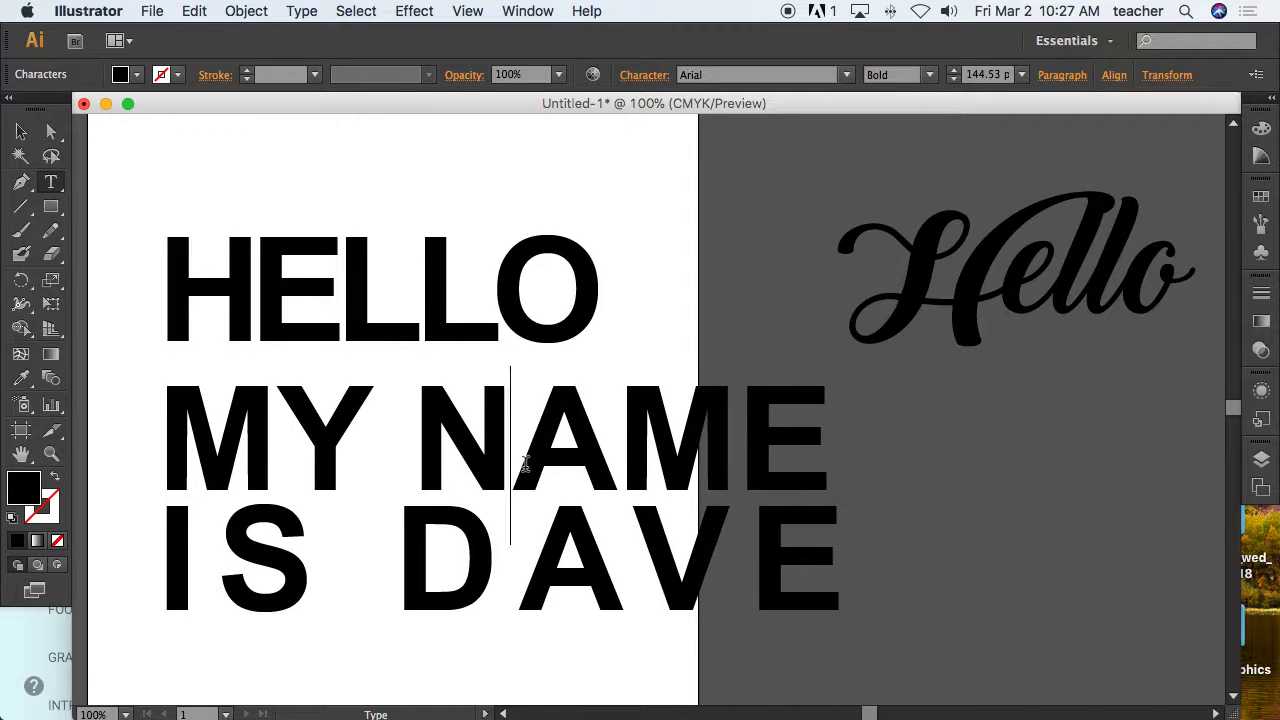
key("alt+Left")
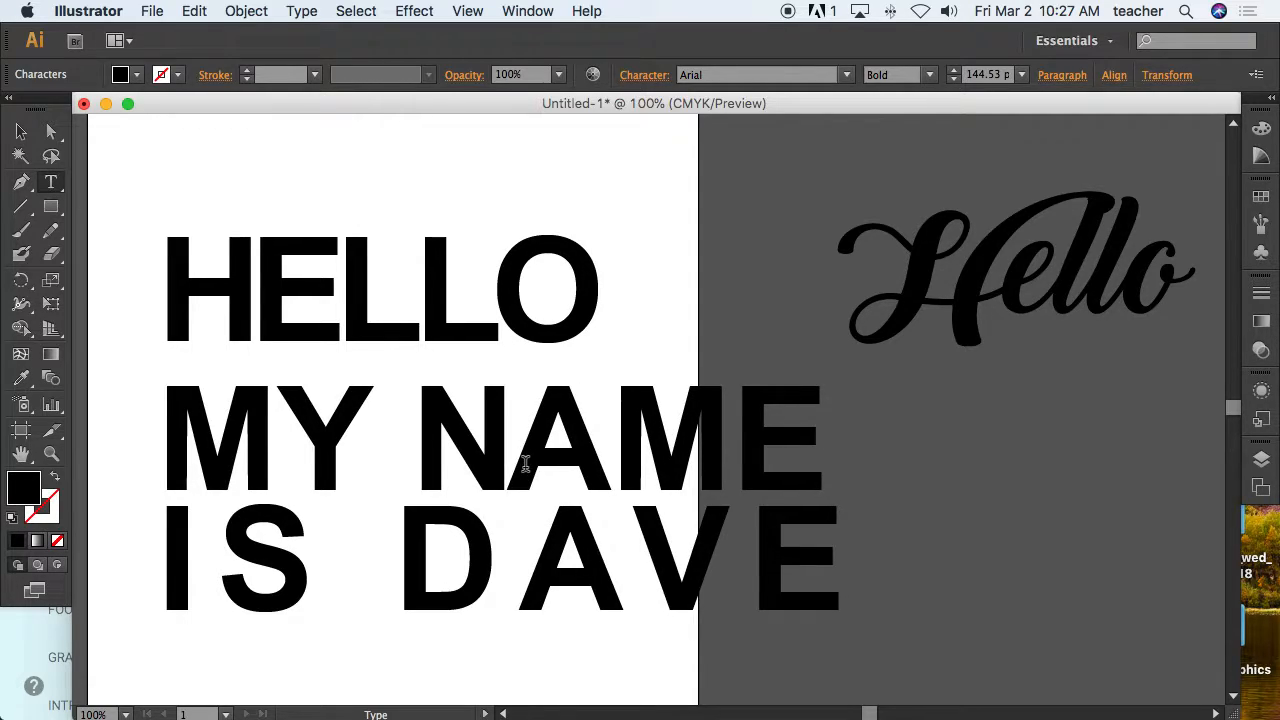
Select the HELLO line and widen its tracking considerably, then leave the text.
left_click_drag(600, 257, 142, 281)
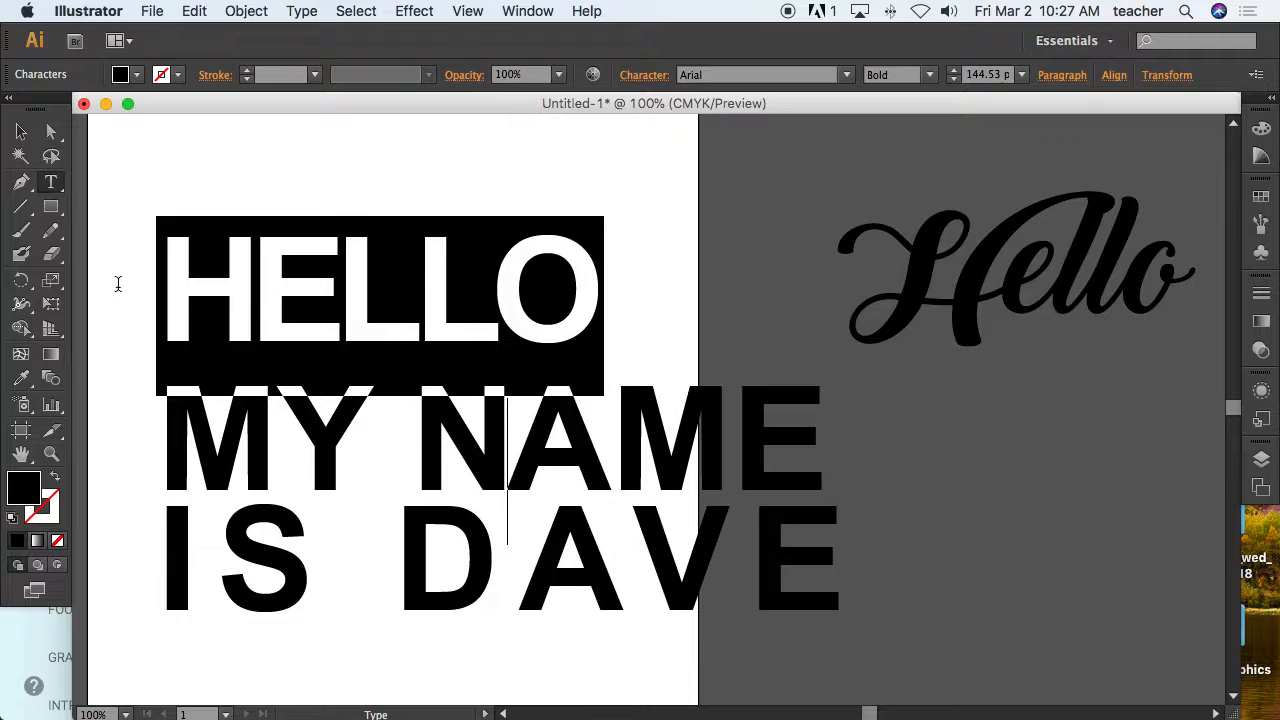
key("alt+Right")
key("alt+Right")
key("alt+Right")
key("alt+Right")
key("alt+Right")
key("alt+Right")
key("alt+Right")
key("alt+Right")
key("alt+Right")
key("alt+Right")
key("alt+Right")
key("alt+Right")
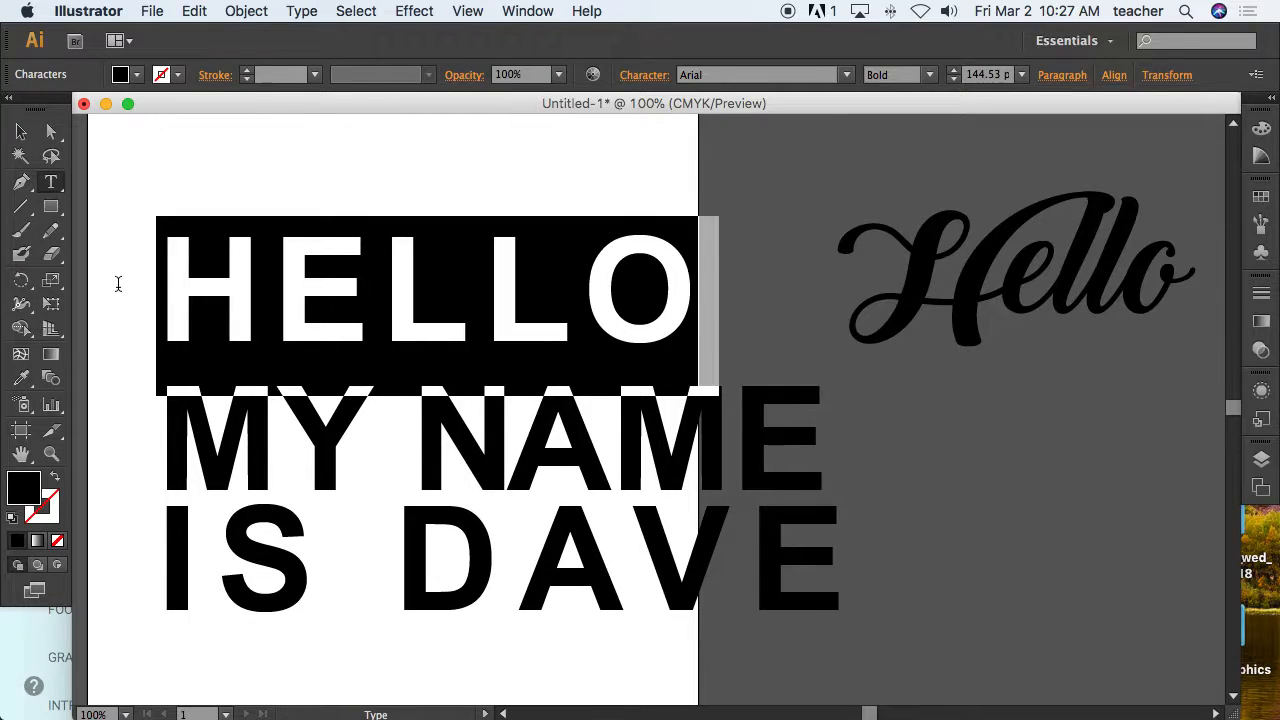
key("alt+Right")
key("alt+Right")
key("alt+Right")
key("alt+Right")
key("alt+Right")
key("alt+Right")
key("alt+Right")
key("alt+Right")
key("alt+Right")
key("alt+Right")
key("alt+Right")
key("alt+Right")
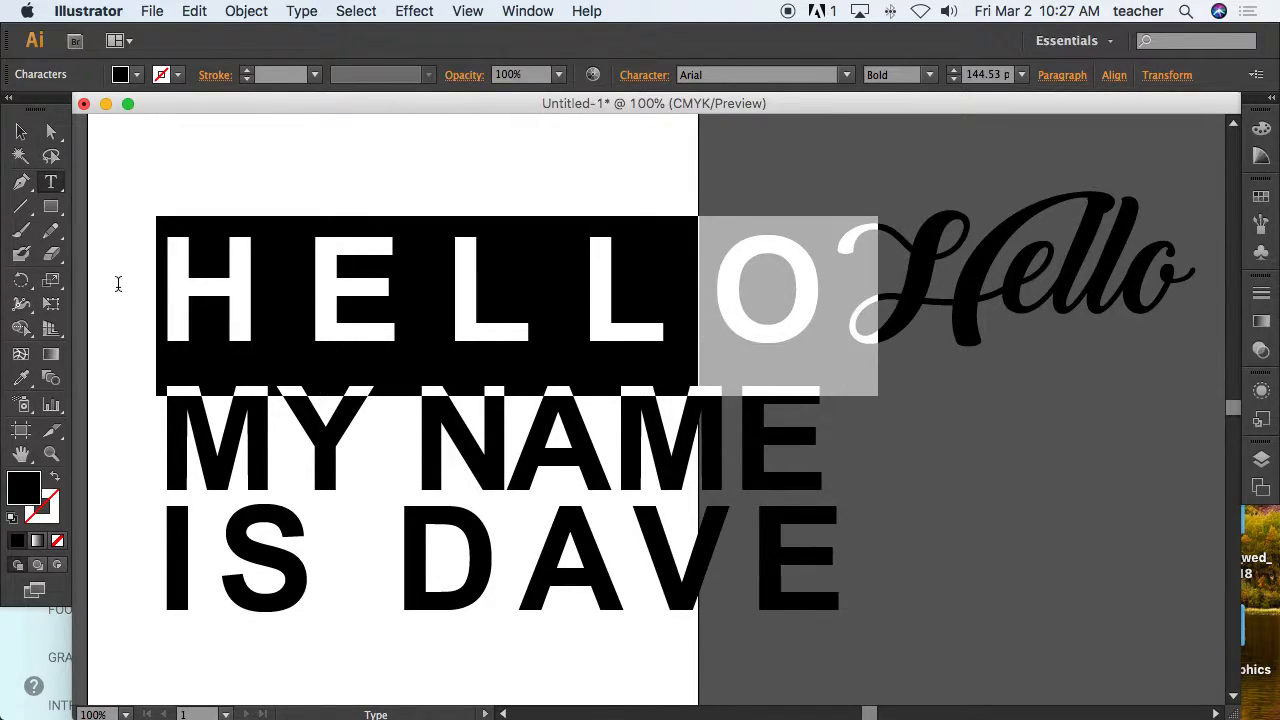
left_click(21, 131)
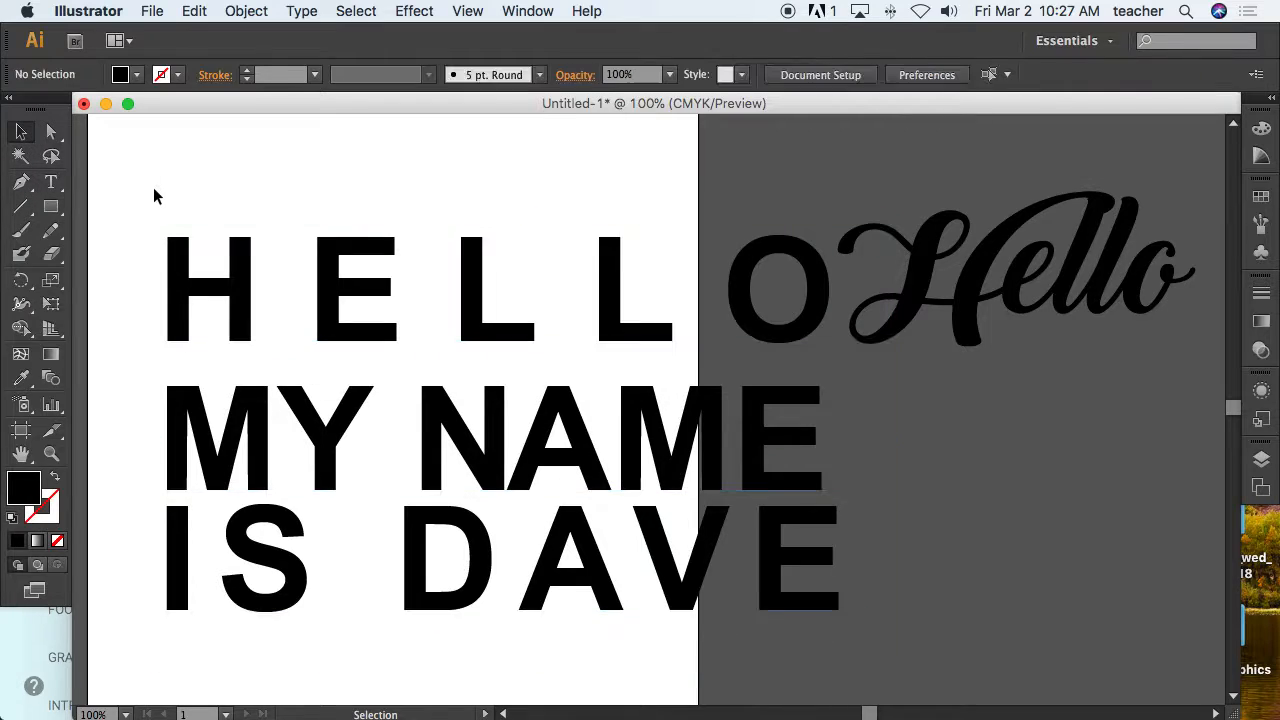